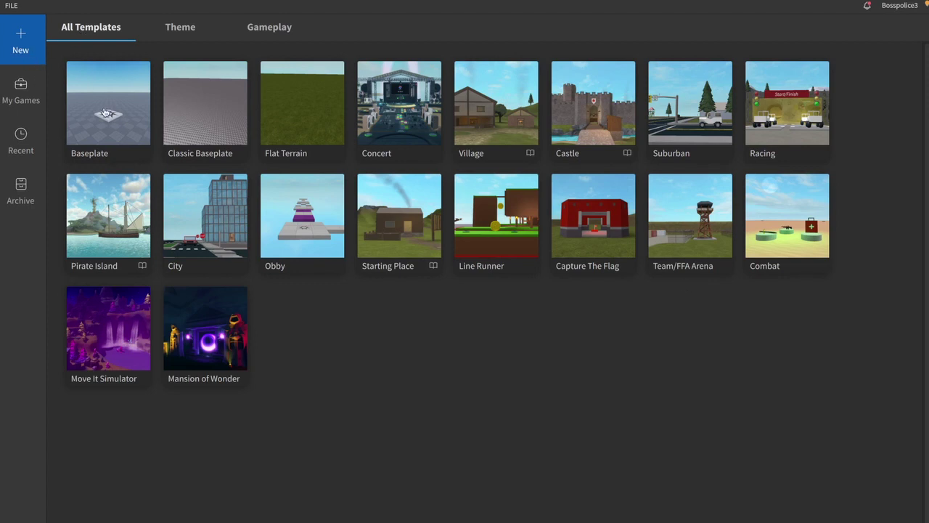
Step: Create a new place from the Baseplate template and insert an R6 rig with the Block Avatar
{"action": "left_click", "coordinate": [145, 126]}
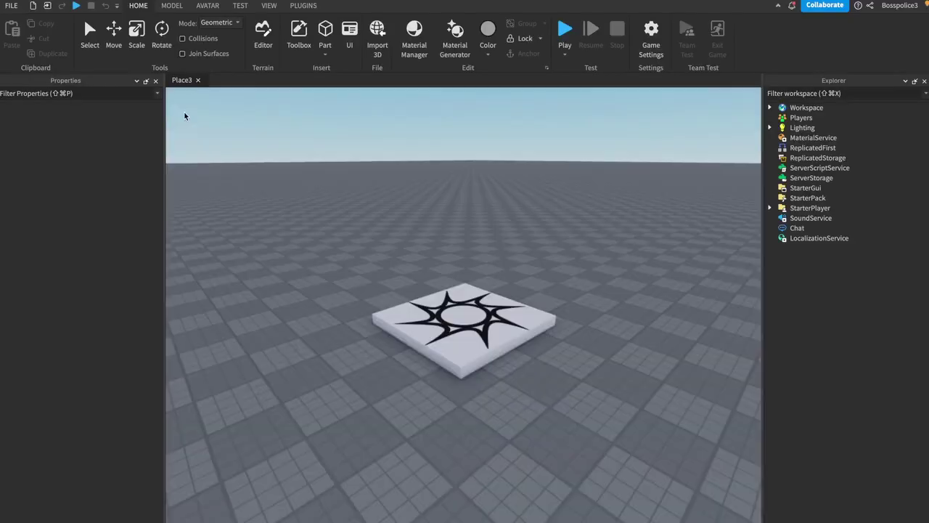
{"action": "left_click", "coordinate": [208, 6]}
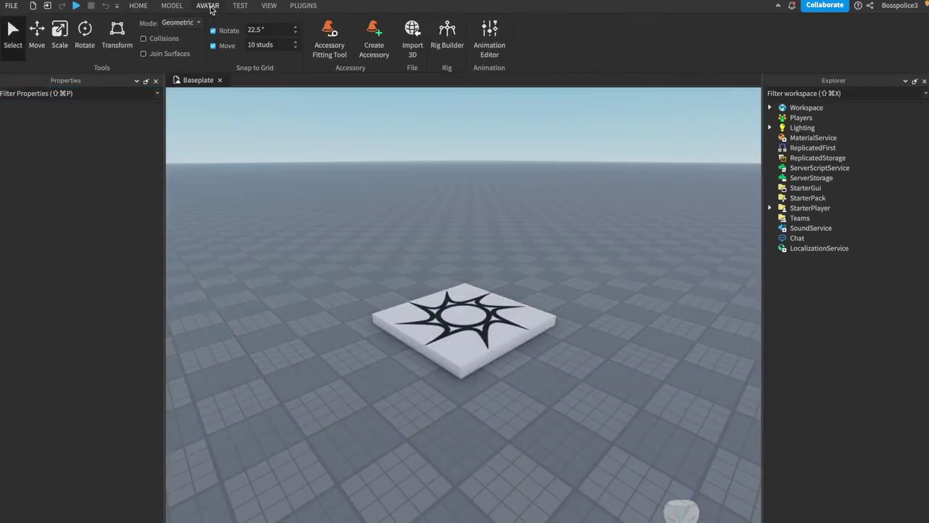
{"action": "left_click", "coordinate": [447, 45]}
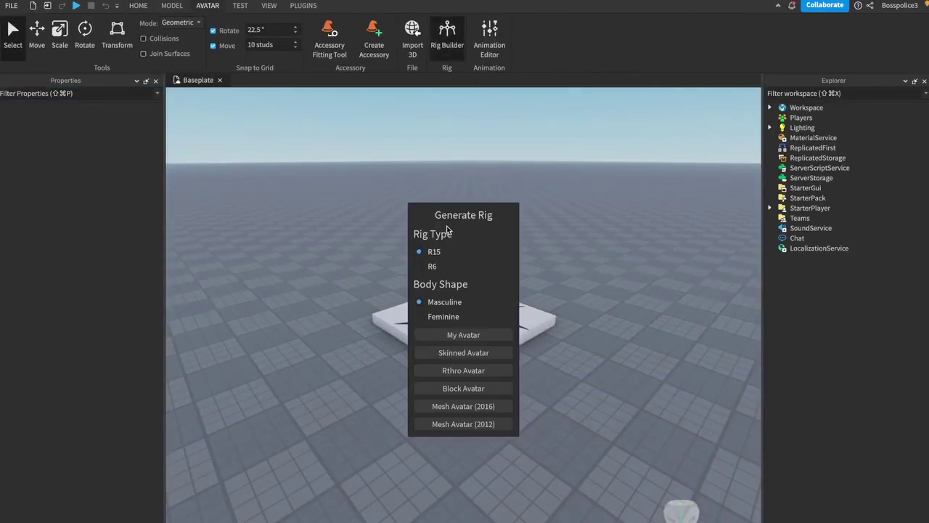
{"action": "left_click", "coordinate": [420, 267]}
{"action": "left_click", "coordinate": [461, 390]}
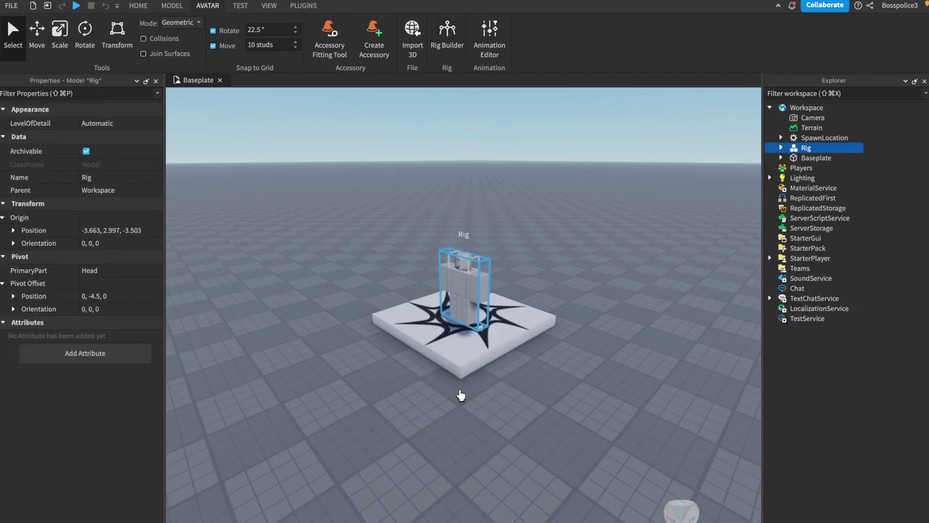
Step: Bring up the Explorer and export the Rig model from the Workspace with Export Selection
{"action": "left_click", "coordinate": [269, 5]}
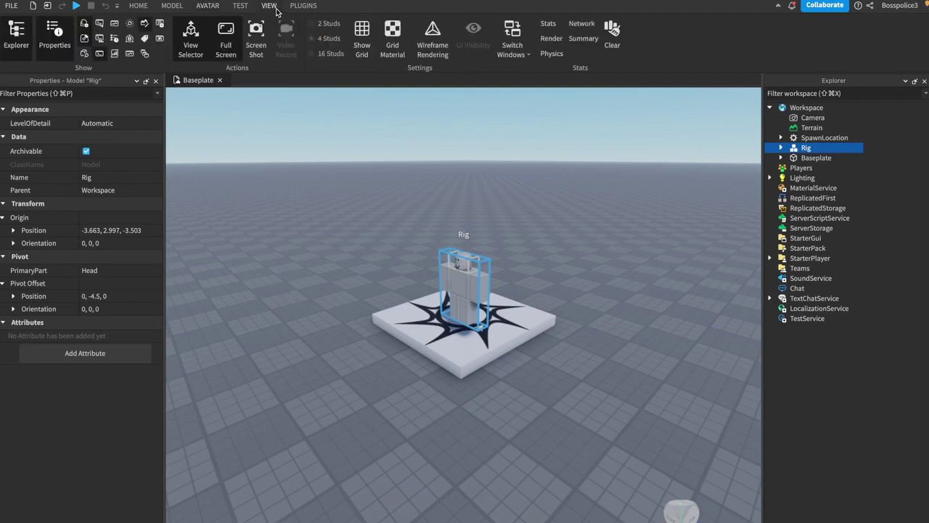
{"action": "left_click", "coordinate": [15, 46]}
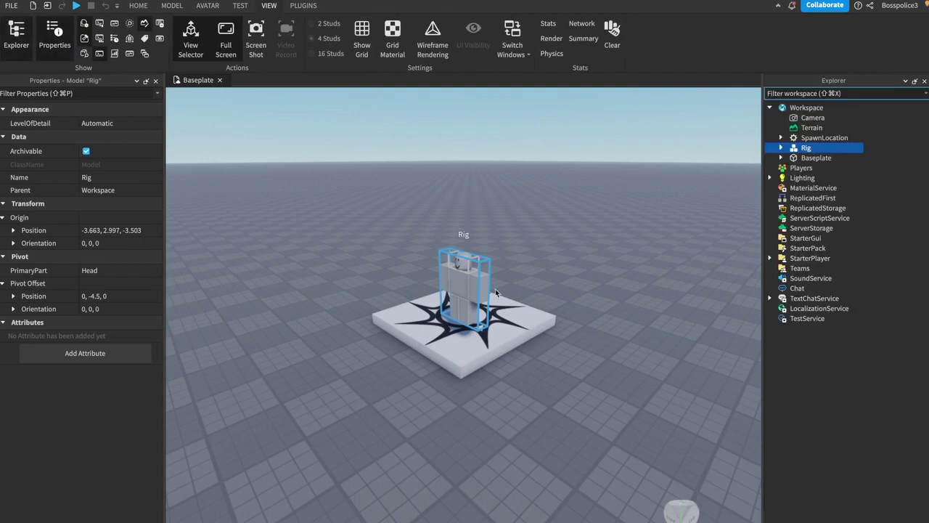
{"action": "right_click", "coordinate": [827, 149]}
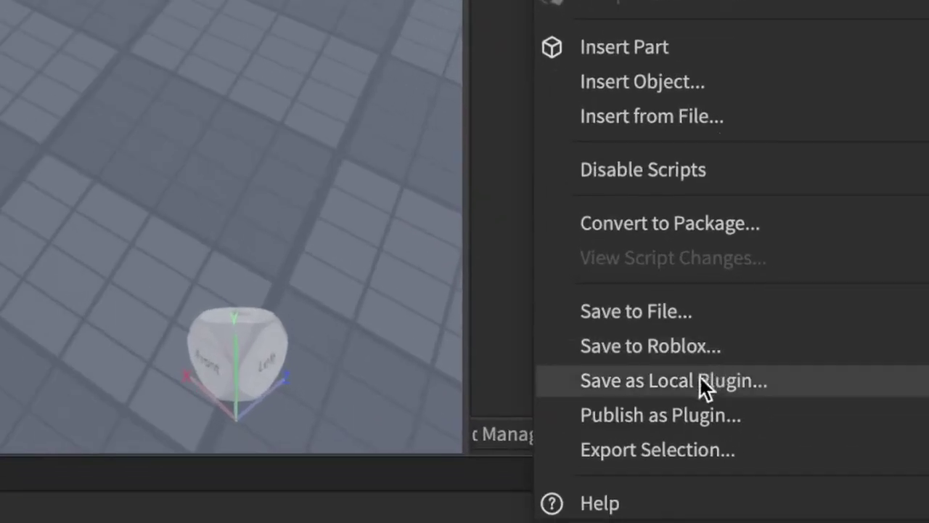
{"action": "left_click", "coordinate": [729, 490]}
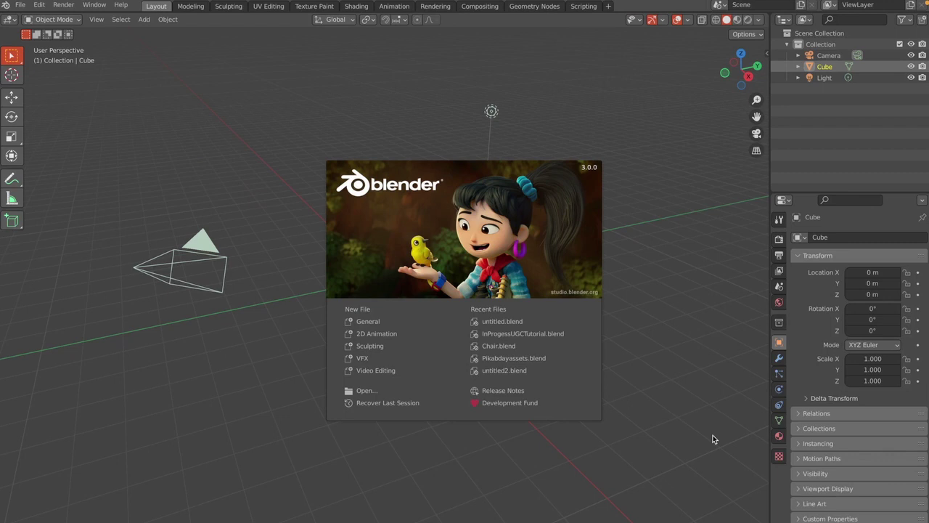
Step: Switch to Blender, start a General file and delete the default camera, cube and light
{"action": "left_click", "coordinate": [367, 320]}
{"action": "key", "text": "alt+a"}
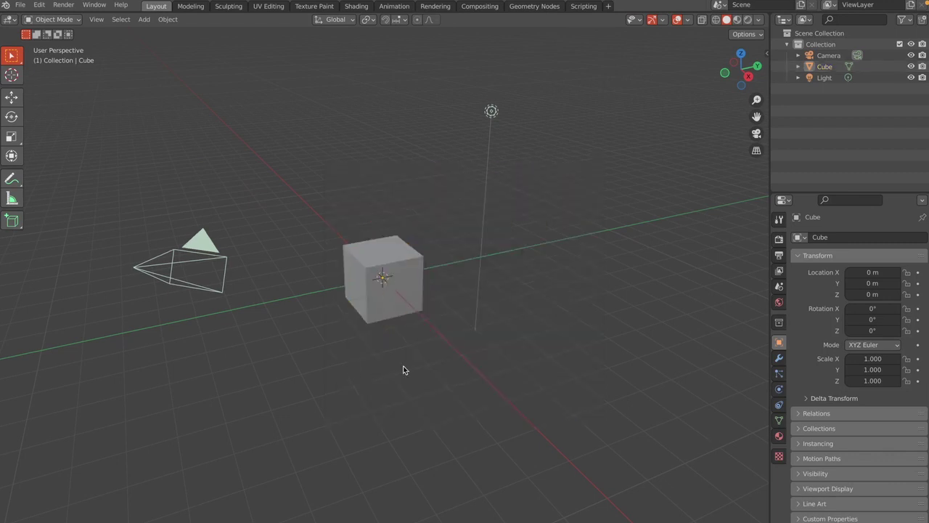
{"action": "key", "text": "a"}
{"action": "key", "text": "x"}
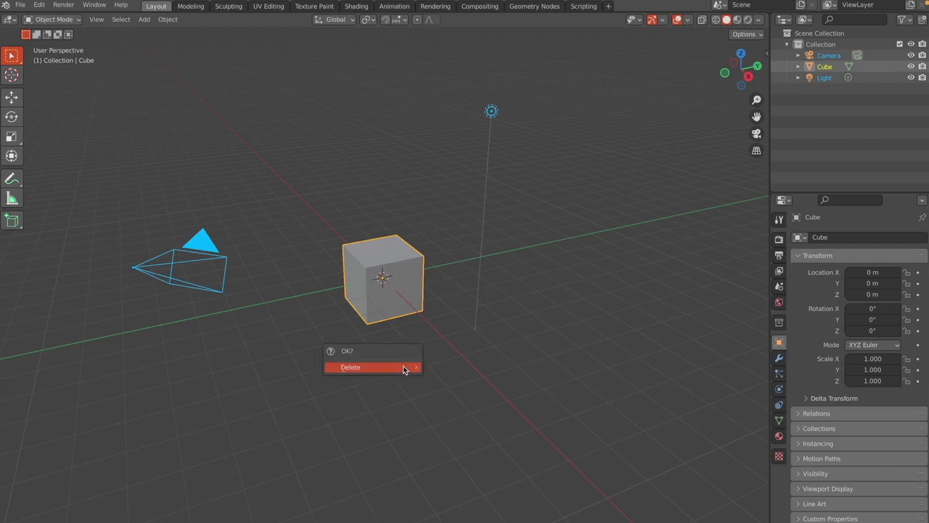
{"action": "left_click", "coordinate": [379, 366]}
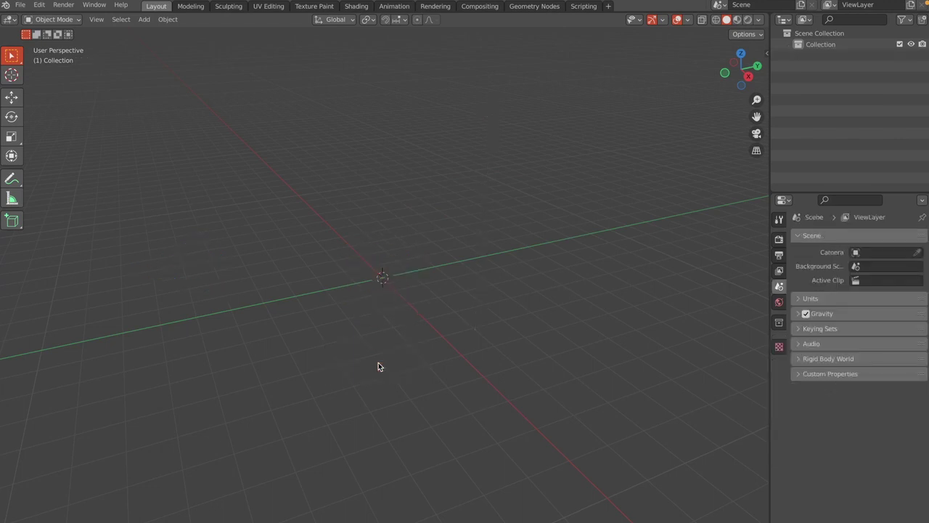
Step: Import the exported r6Rig model as a Wavefront (.obj) file
{"action": "scroll", "coordinate": [378, 367], "scroll_direction": "up", "scroll_amount": 3}
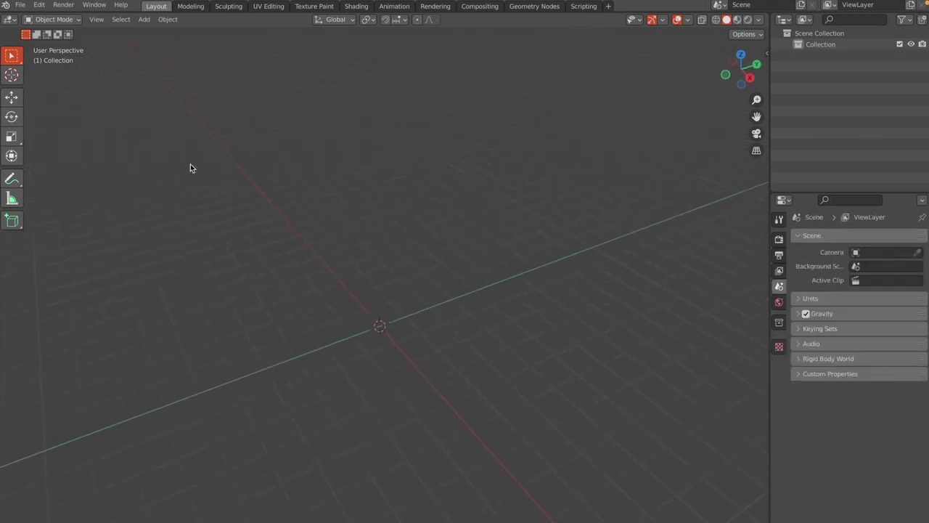
{"action": "left_click", "coordinate": [20, 5]}
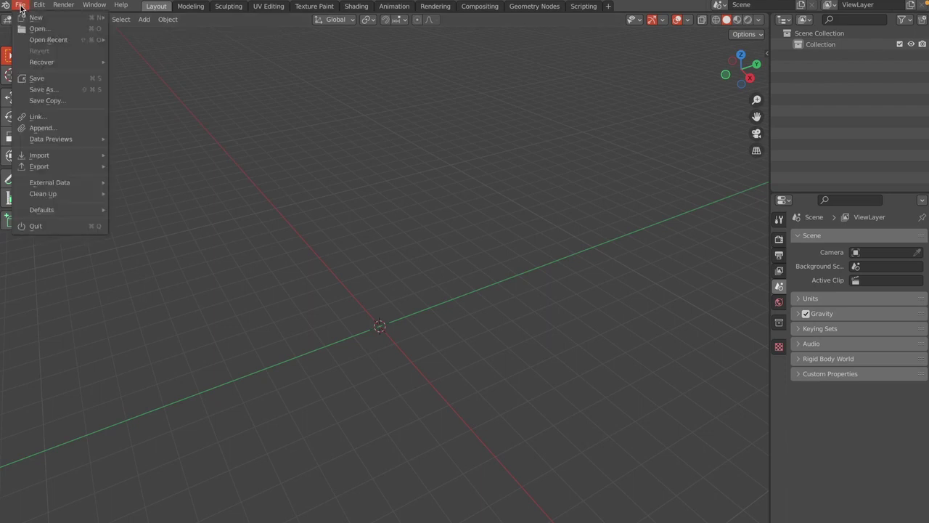
{"action": "mouse_move", "coordinate": [44, 155]}
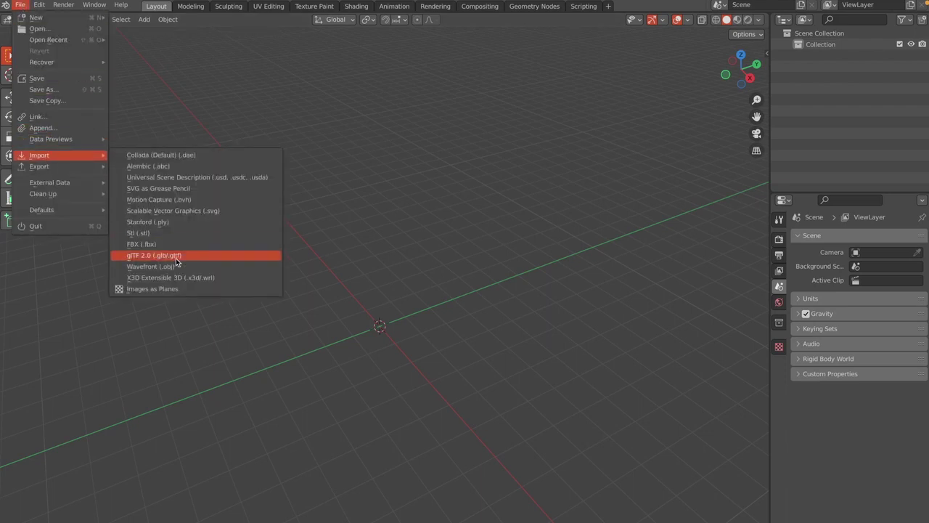
{"action": "left_click", "coordinate": [179, 267]}
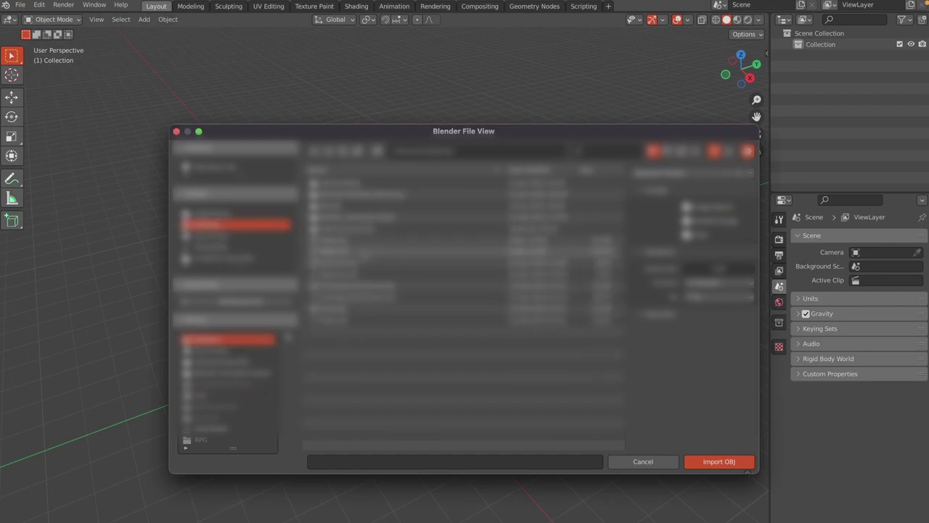
{"action": "left_click", "coordinate": [366, 242]}
{"action": "left_click", "coordinate": [707, 459]}
Step: Set the origin of the r6Rig object to the 3D cursor
{"action": "scroll", "coordinate": [553, 364], "scroll_direction": "left", "scroll_amount": 5}
{"action": "scroll", "coordinate": [552, 363], "scroll_direction": "up", "scroll_amount": 4}
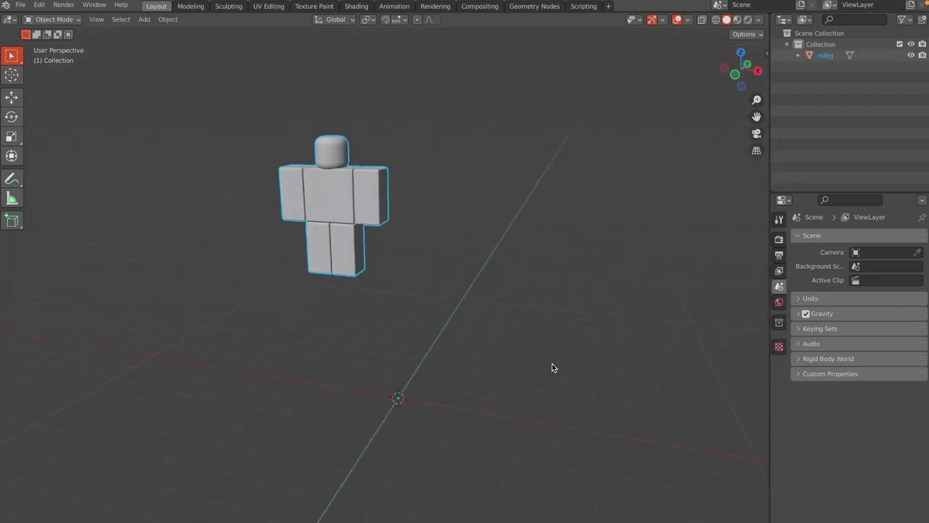
{"action": "scroll", "coordinate": [553, 364], "scroll_direction": "down", "scroll_amount": 4}
{"action": "scroll", "coordinate": [552, 363], "scroll_direction": "down", "scroll_amount": 3, "text": "shift"}
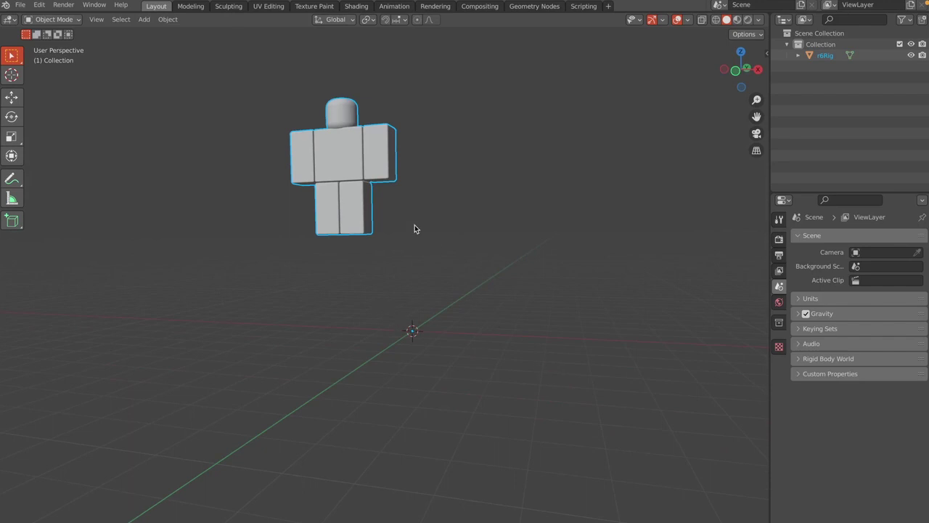
{"action": "left_click", "coordinate": [405, 207]}
{"action": "right_click", "coordinate": [349, 174]}
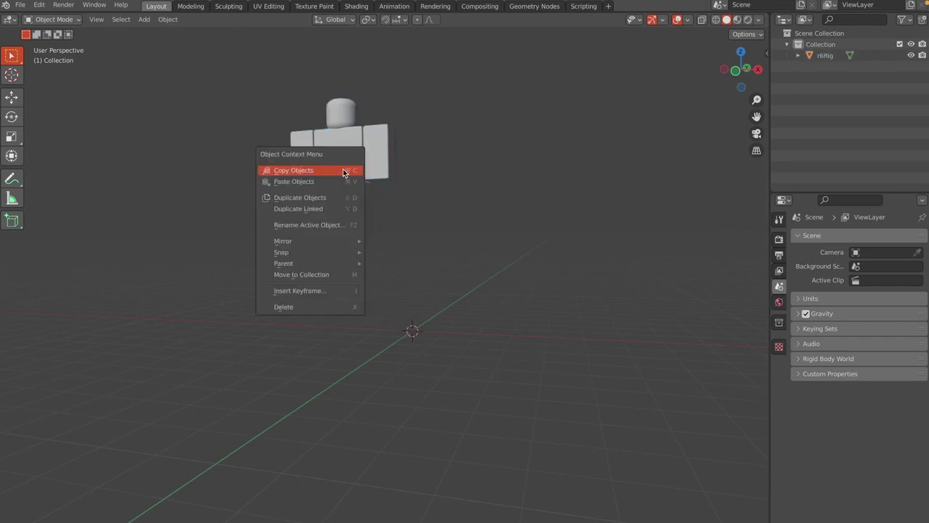
{"action": "left_click", "coordinate": [347, 155]}
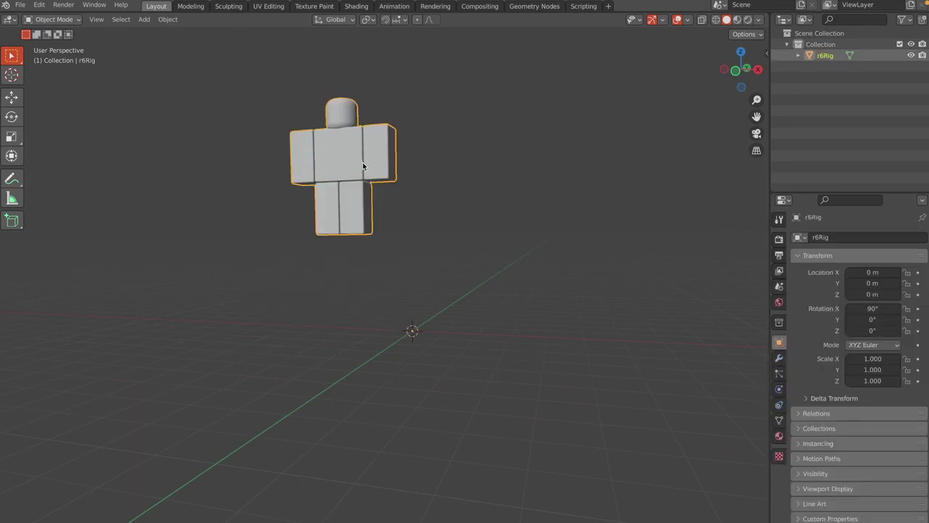
{"action": "right_click", "coordinate": [362, 162]}
{"action": "left_click", "coordinate": [346, 162]}
{"action": "right_click", "coordinate": [344, 163]}
{"action": "mouse_move", "coordinate": [343, 195]}
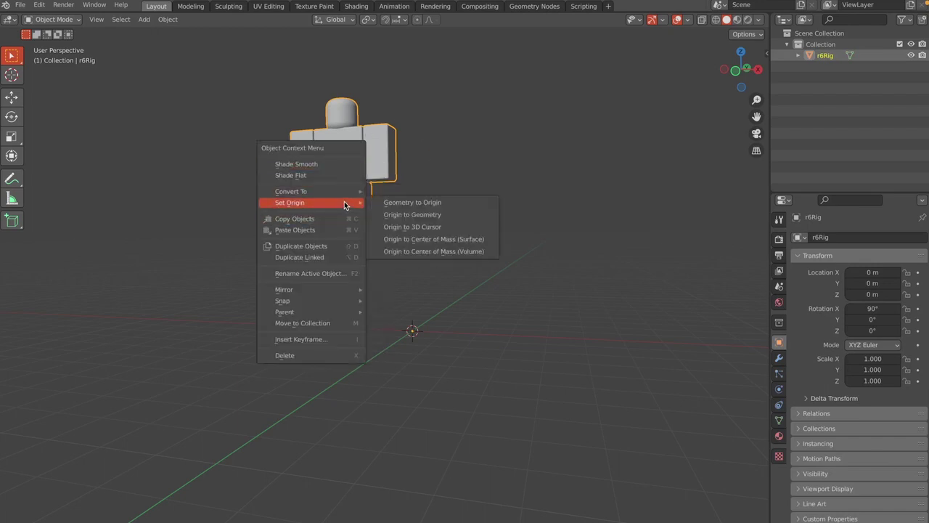
{"action": "left_click", "coordinate": [445, 227]}
Step: Move the r6Rig geometry to its origin with Geometry to Origin
{"action": "right_click", "coordinate": [312, 175]}
{"action": "mouse_move", "coordinate": [313, 173]}
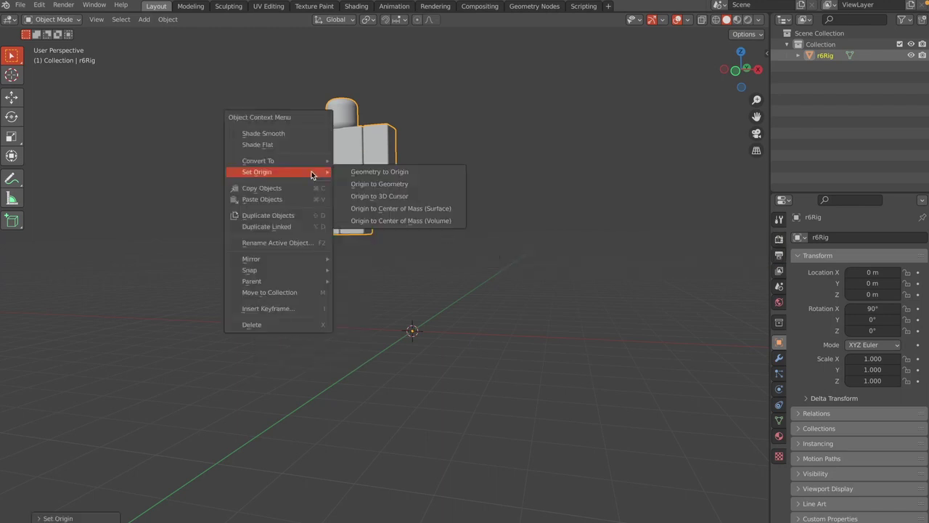
{"action": "left_click", "coordinate": [375, 174]}
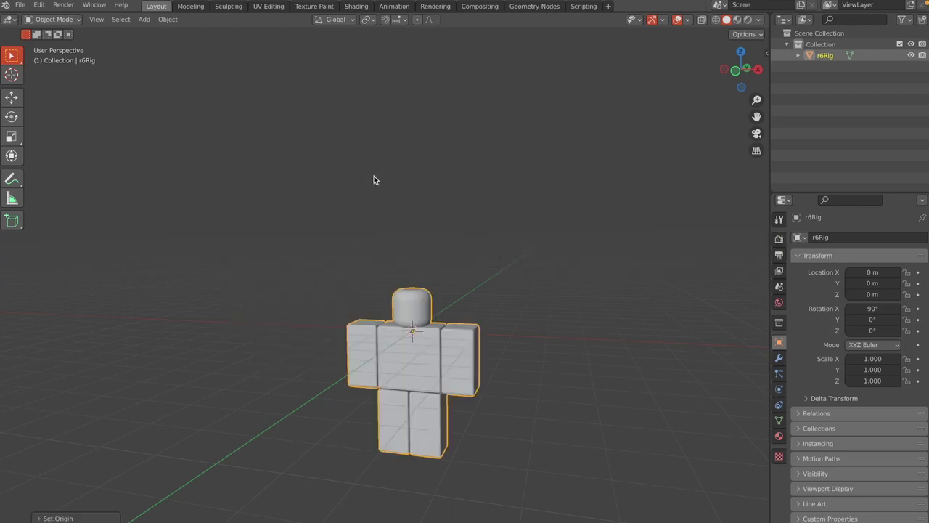
Step: Move the rig up along the global Z axis by about 3.66 m so it stands around grid level
{"action": "key", "text": "KP_3"}
{"action": "scroll", "coordinate": [472, 228], "scroll_direction": "right", "scroll_amount": 10}
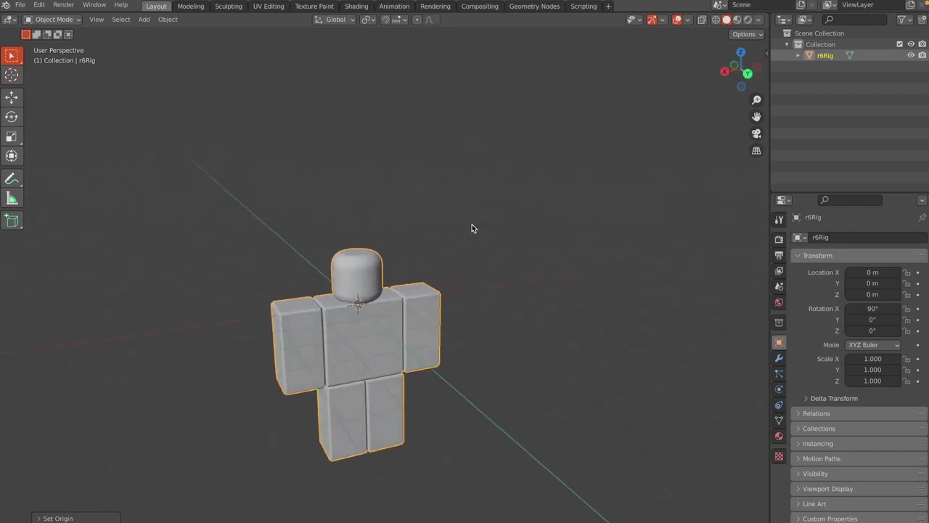
{"action": "scroll", "coordinate": [471, 228], "scroll_direction": "left", "scroll_amount": 5}
{"action": "scroll", "coordinate": [471, 227], "scroll_direction": "right", "scroll_amount": 5}
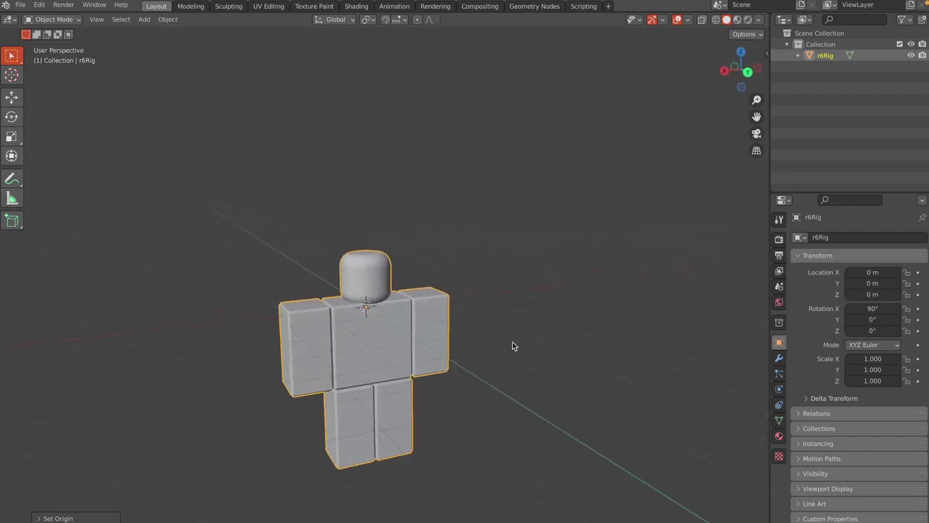
{"action": "key", "text": "g"}
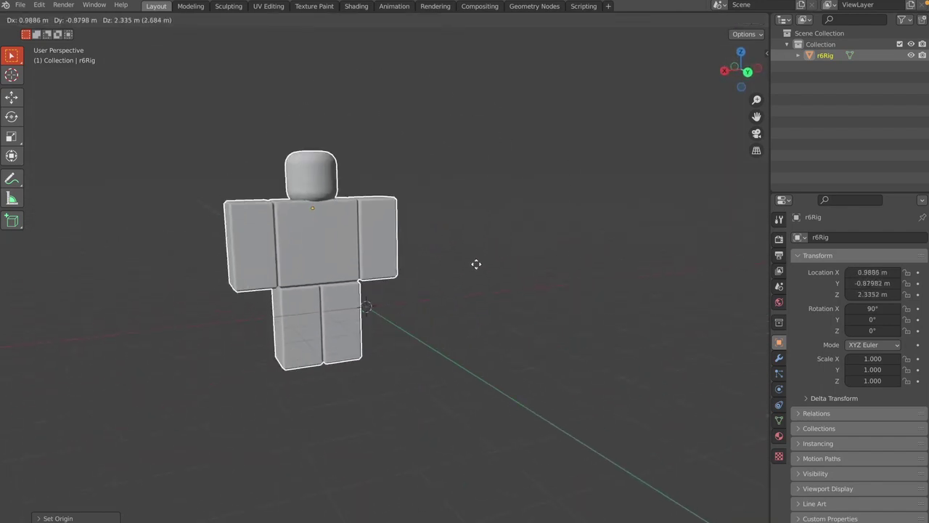
{"action": "key", "text": "z"}
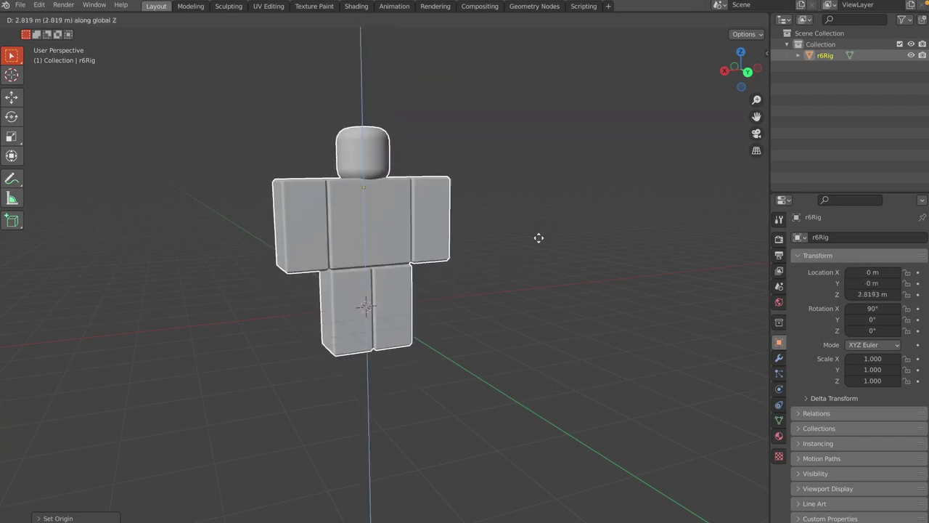
{"action": "left_click", "coordinate": [528, 200]}
Step: Switch the viewport to Material Preview shading, check the rig from several sides and select it
{"action": "scroll", "coordinate": [528, 200], "scroll_direction": "left", "scroll_amount": 5}
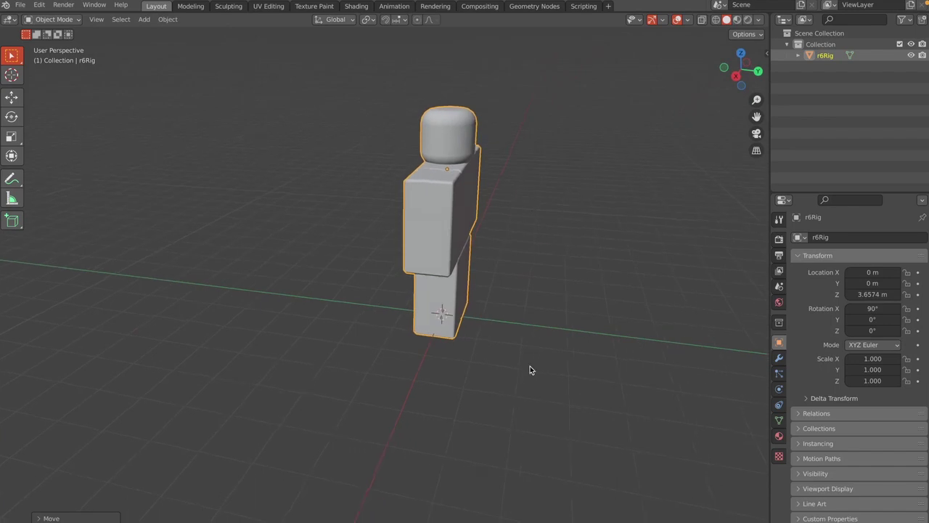
{"action": "scroll", "coordinate": [530, 366], "scroll_direction": "down", "scroll_amount": 3}
{"action": "scroll", "coordinate": [549, 340], "scroll_direction": "up", "scroll_amount": 5}
{"action": "scroll", "coordinate": [549, 341], "scroll_direction": "right", "scroll_amount": 4, "text": "shift"}
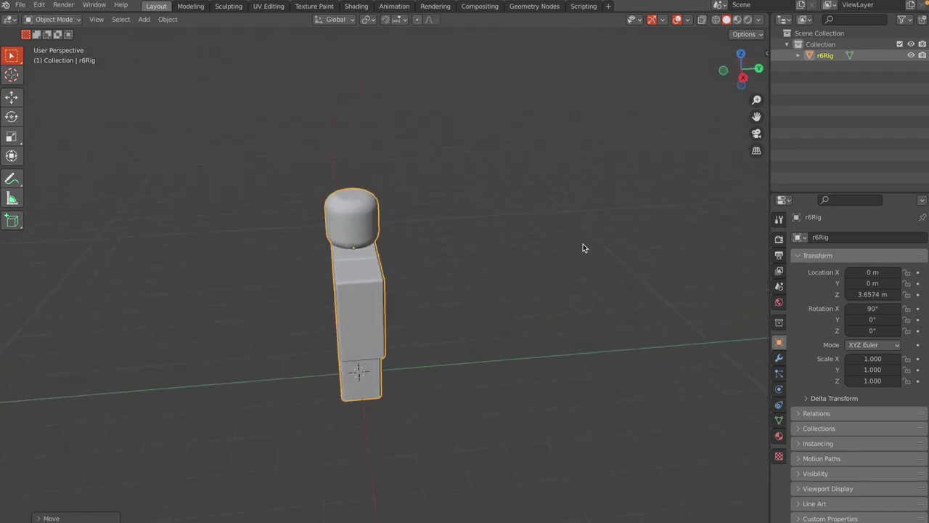
{"action": "left_click", "coordinate": [584, 247]}
{"action": "scroll", "coordinate": [584, 248], "scroll_direction": "left", "scroll_amount": 2, "text": "shift"}
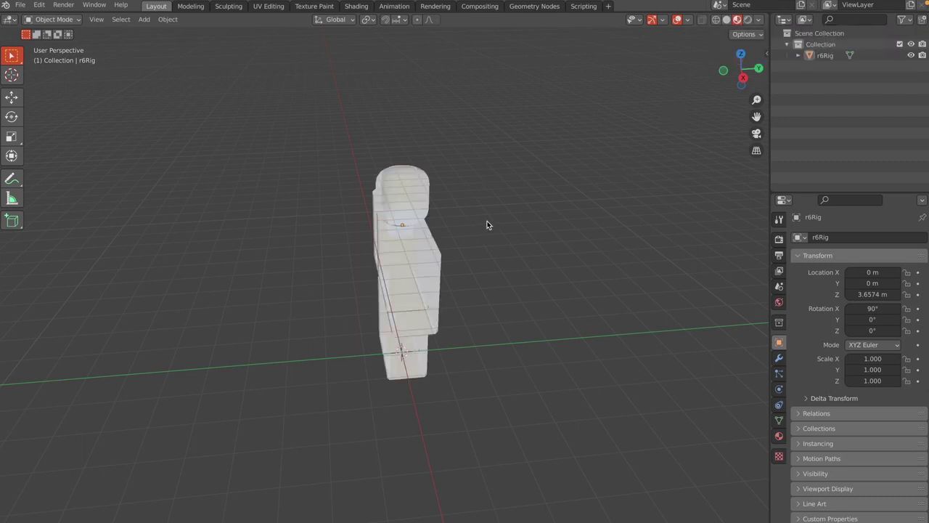
{"action": "scroll", "coordinate": [491, 189], "scroll_direction": "right", "scroll_amount": 5}
{"action": "middle_click_drag", "start_coordinate": [492, 190], "coordinate": [492, 193]}
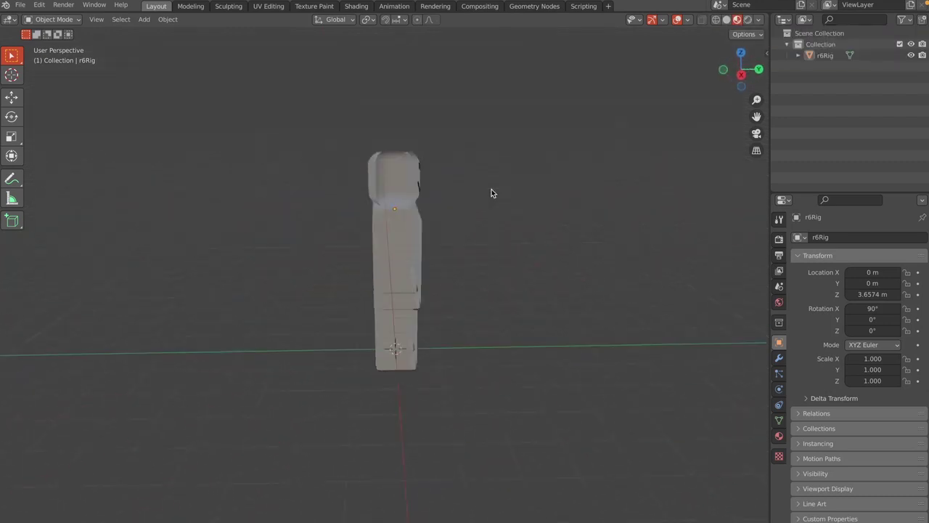
{"action": "left_click", "coordinate": [398, 248]}
{"action": "middle_click_drag", "start_coordinate": [530, 252], "coordinate": [531, 251]}
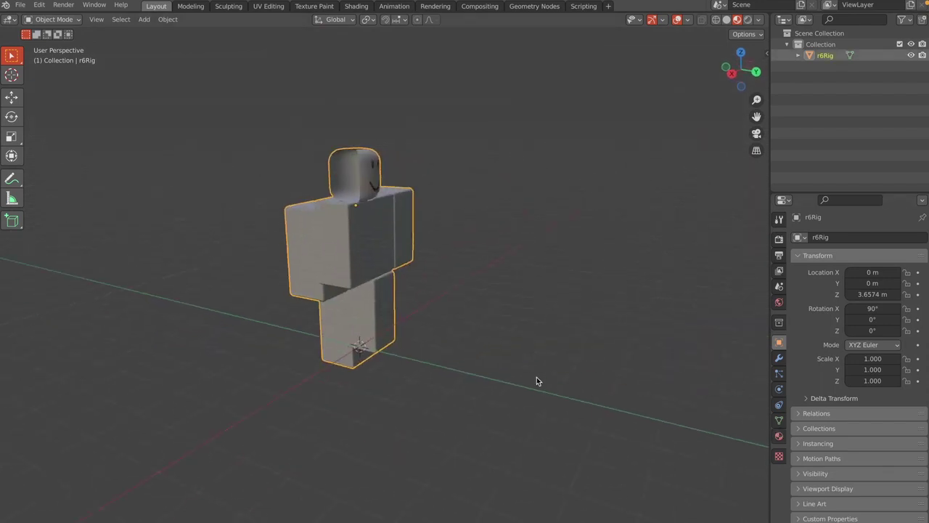
Step: Set the blend mode of the rig's material to Opaque and deselect the rig
{"action": "left_click", "coordinate": [779, 437]}
{"action": "scroll", "coordinate": [838, 425], "scroll_direction": "down", "scroll_amount": 12}
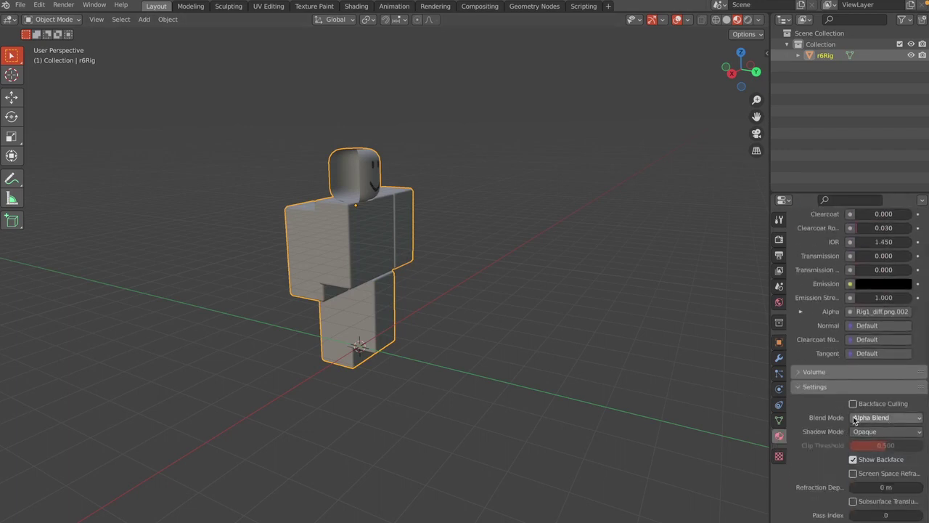
{"action": "left_click", "coordinate": [876, 419]}
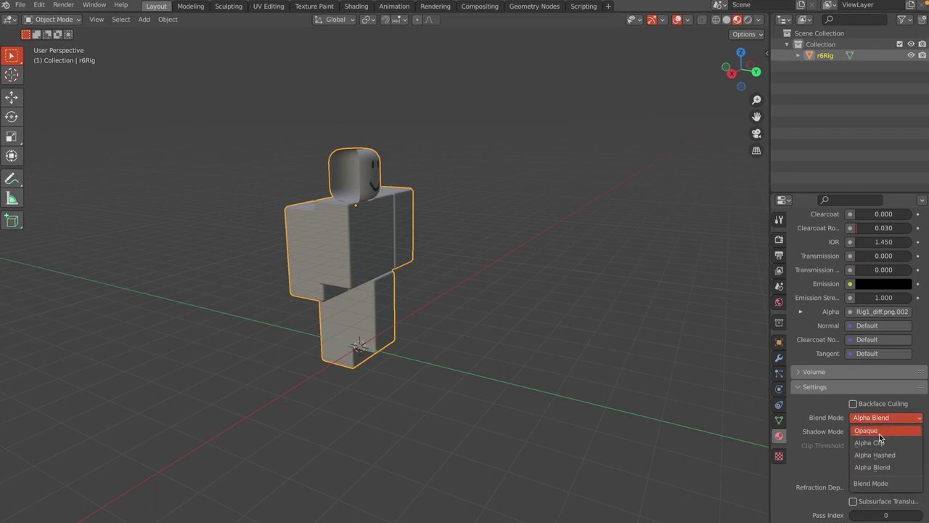
{"action": "left_click", "coordinate": [879, 433]}
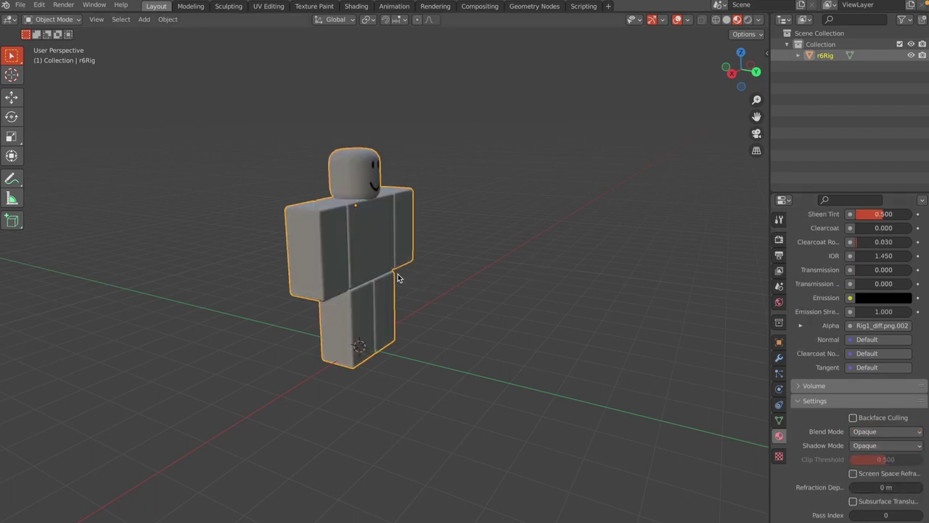
{"action": "left_click", "coordinate": [450, 276]}
{"action": "middle_click_drag", "start_coordinate": [450, 276], "coordinate": [615, 357]}
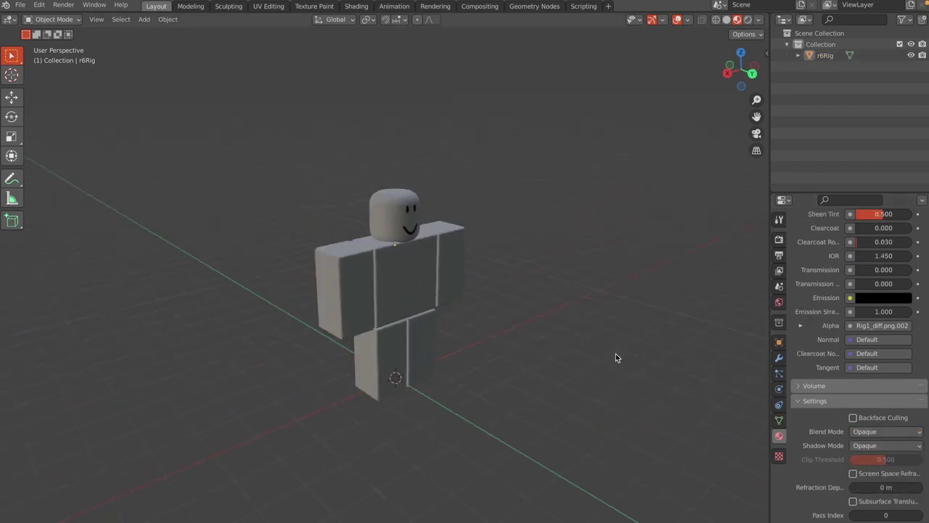
Step: Switch the viewport to Solid shading and view the rig from the front at an angle
{"action": "left_click", "coordinate": [727, 19]}
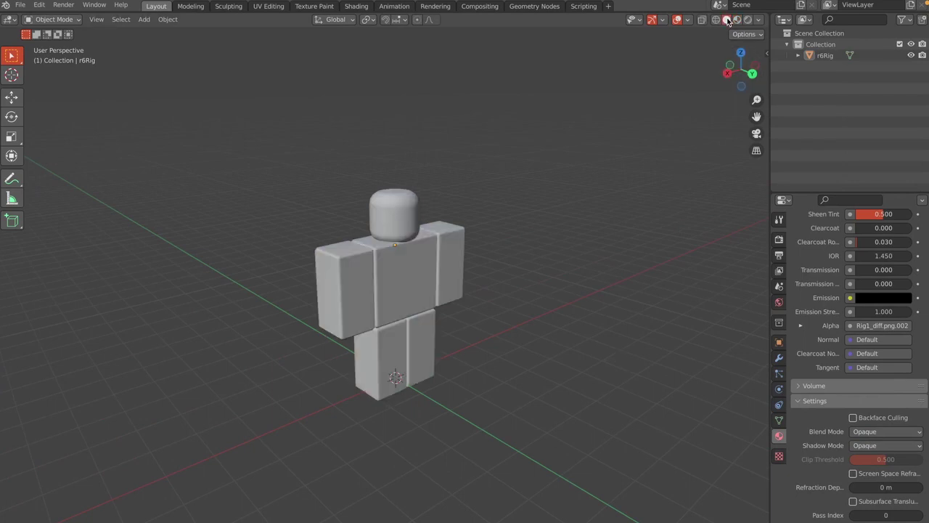
{"action": "scroll", "coordinate": [480, 271], "scroll_direction": "right", "scroll_amount": 5}
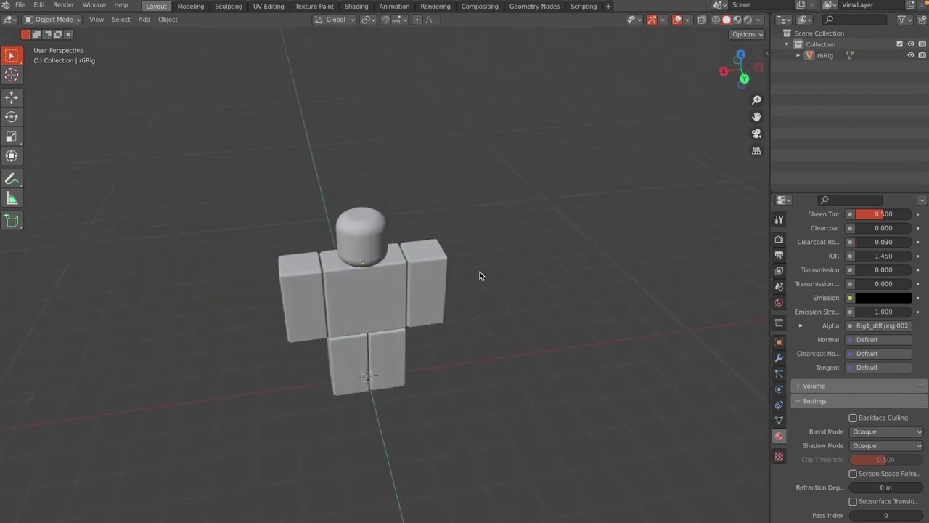
{"action": "scroll", "coordinate": [480, 271], "scroll_direction": "left", "scroll_amount": 6}
{"action": "scroll", "coordinate": [480, 271], "scroll_direction": "right", "scroll_amount": 4}
{"action": "scroll", "coordinate": [480, 274], "scroll_direction": "up", "scroll_amount": 2}
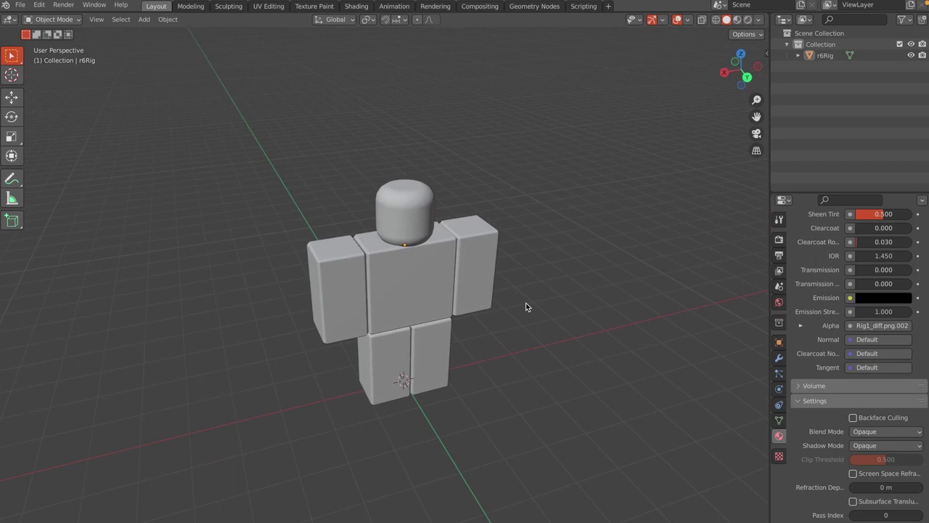
Step: Add a mesh circle with 24 vertices and a 1 m radius at the world origin
{"action": "key", "text": "shift+a"}
{"action": "mouse_move", "coordinate": [526, 304]}
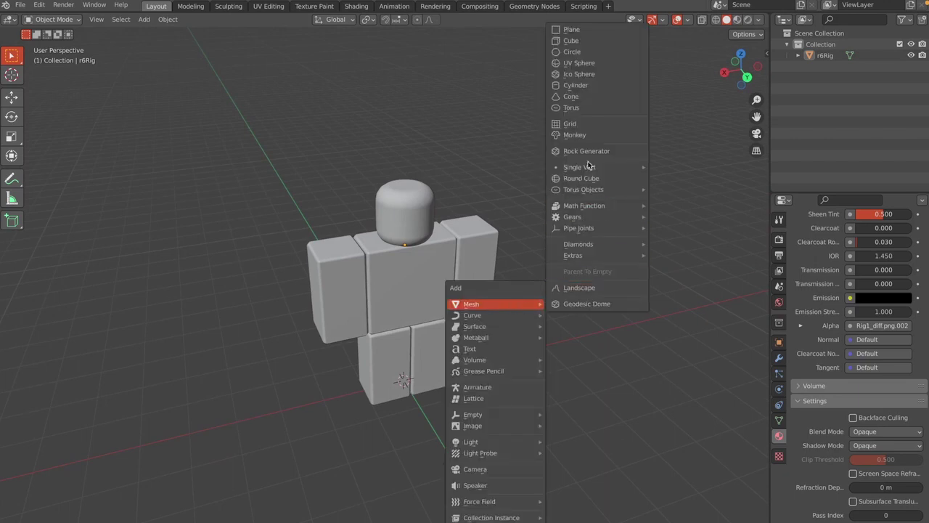
{"action": "left_click", "coordinate": [581, 55]}
{"action": "scroll", "coordinate": [576, 216], "scroll_direction": "down", "scroll_amount": 3, "text": "shift"}
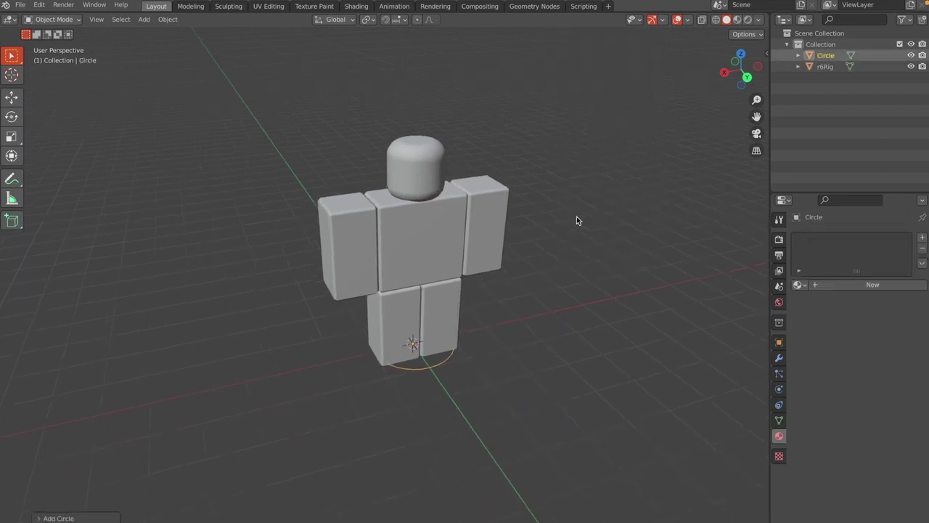
{"action": "left_click", "coordinate": [59, 518]}
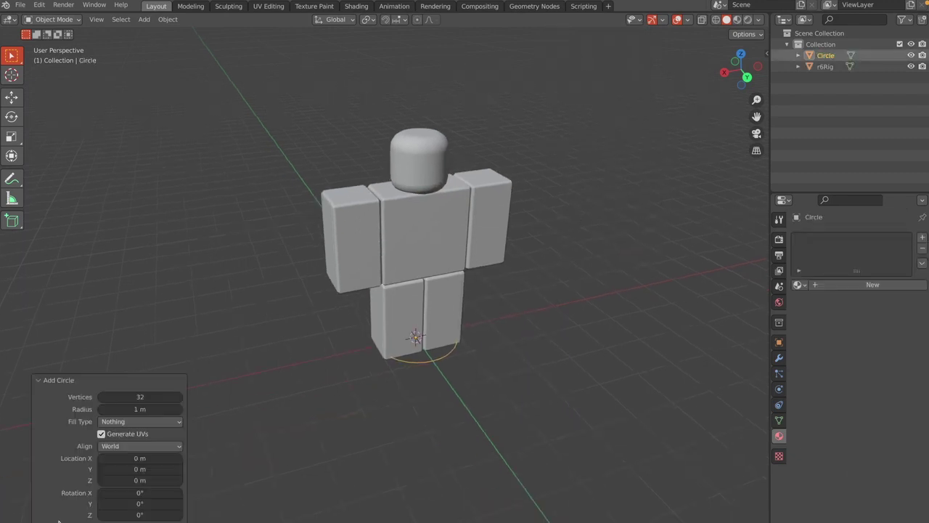
{"action": "left_click", "coordinate": [138, 396]}
{"action": "key", "text": "Return"}
{"action": "scroll", "coordinate": [467, 345], "scroll_direction": "down", "scroll_amount": 3}
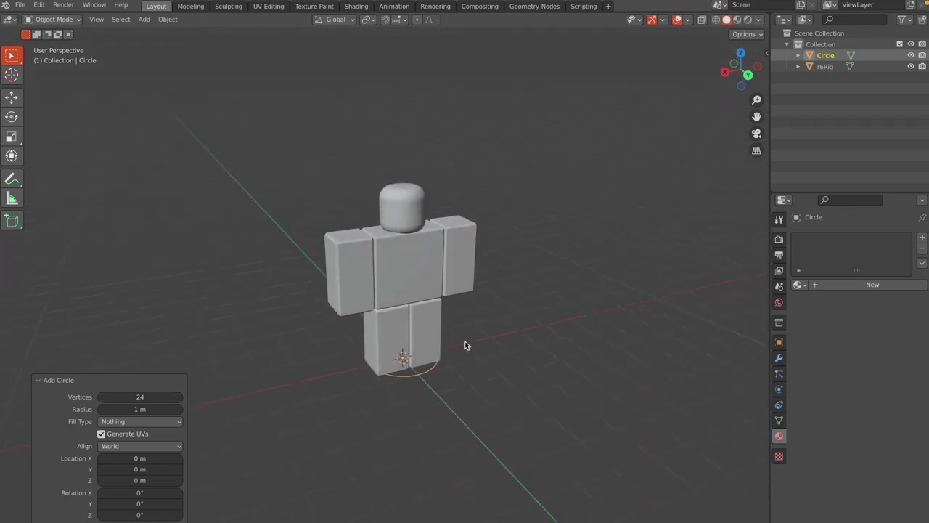
Step: Move the circle up along the global Z axis by about 4.81 m, around the upper part of the rig's head
{"action": "scroll", "coordinate": [466, 345], "scroll_direction": "down", "scroll_amount": 5}
{"action": "middle_click_drag", "start_coordinate": [466, 345], "coordinate": [514, 380]}
{"action": "key", "text": "g"}
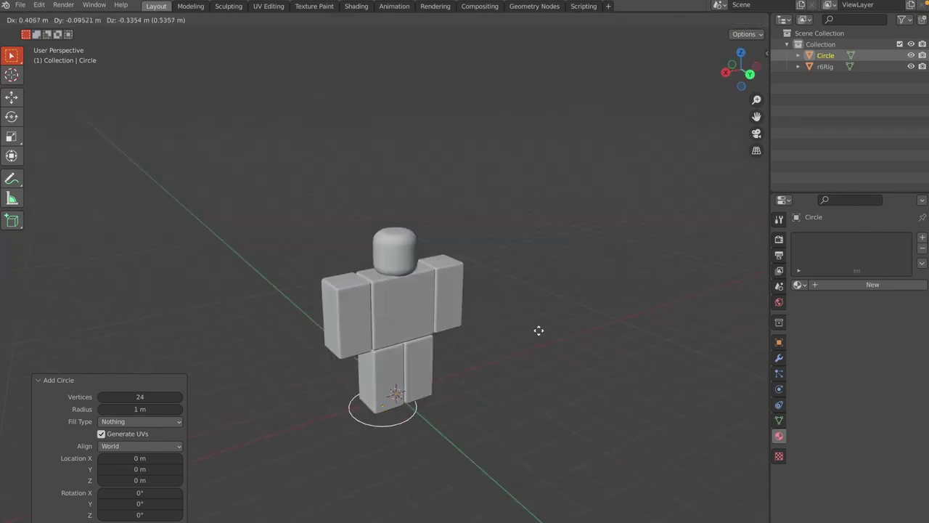
{"action": "key", "text": "z"}
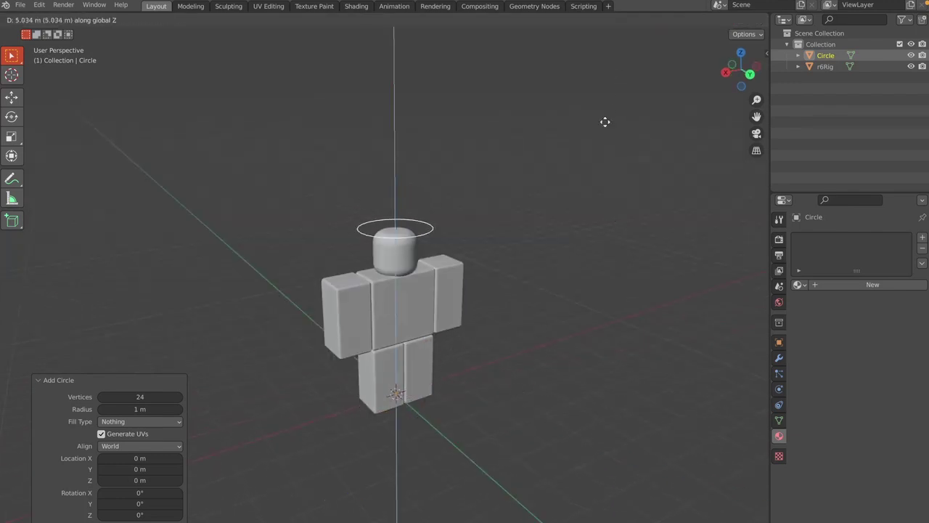
{"action": "left_click", "coordinate": [602, 117]}
Step: Stretch the circle along the global Y axis by a factor of about 1.18
{"action": "scroll", "coordinate": [602, 117], "scroll_direction": "left", "scroll_amount": 5}
{"action": "scroll", "coordinate": [602, 117], "scroll_direction": "up", "scroll_amount": 8}
{"action": "scroll", "coordinate": [602, 118], "scroll_direction": "down", "scroll_amount": 7}
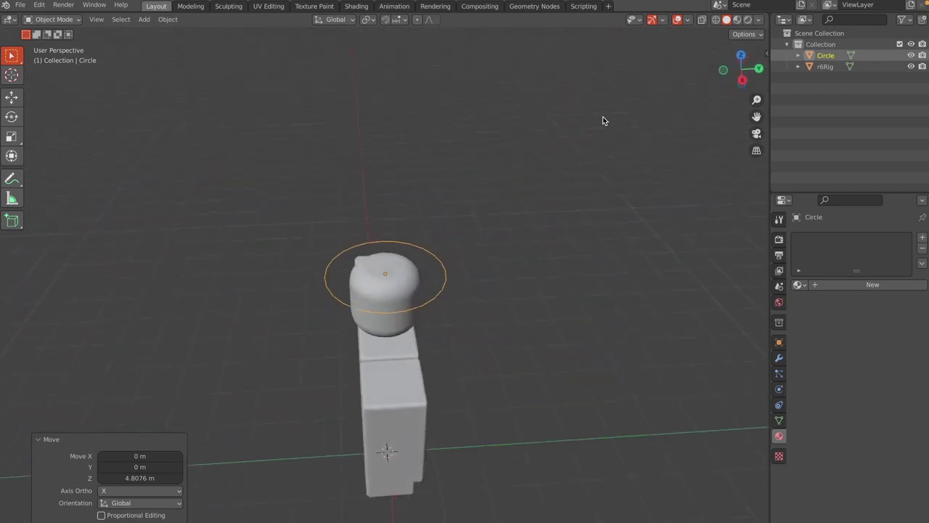
{"action": "scroll", "coordinate": [603, 117], "scroll_direction": "up", "scroll_amount": 3}
{"action": "scroll", "coordinate": [603, 121], "scroll_direction": "up", "scroll_amount": 4}
{"action": "scroll", "coordinate": [603, 121], "scroll_direction": "down", "scroll_amount": 3, "text": "shift"}
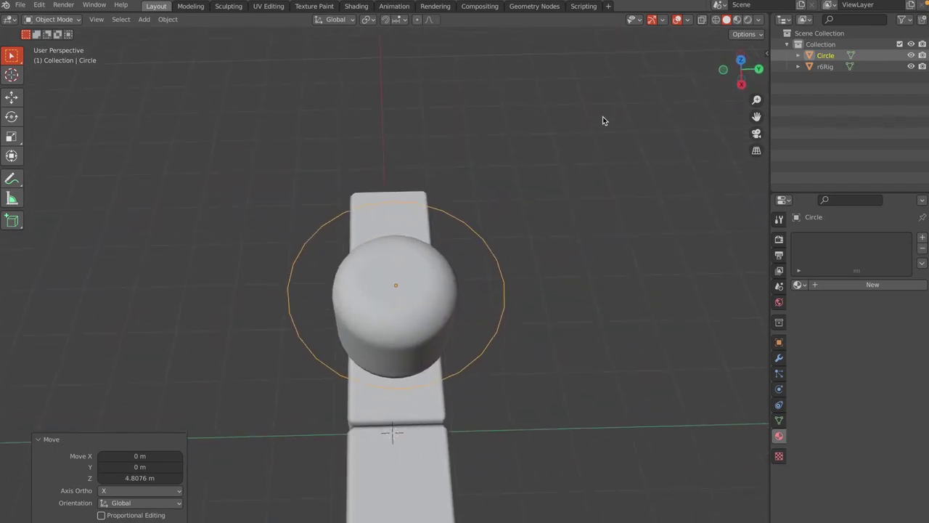
{"action": "key", "text": "s"}
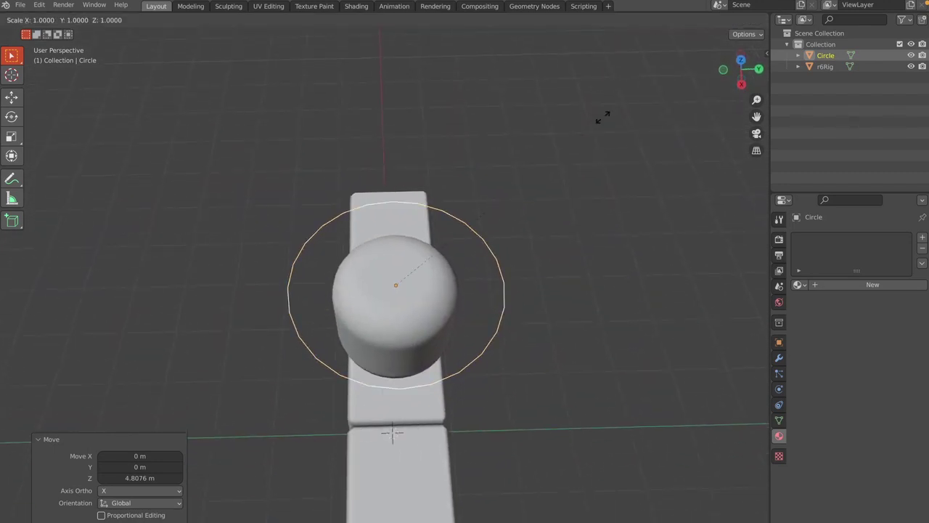
{"action": "key", "text": "y"}
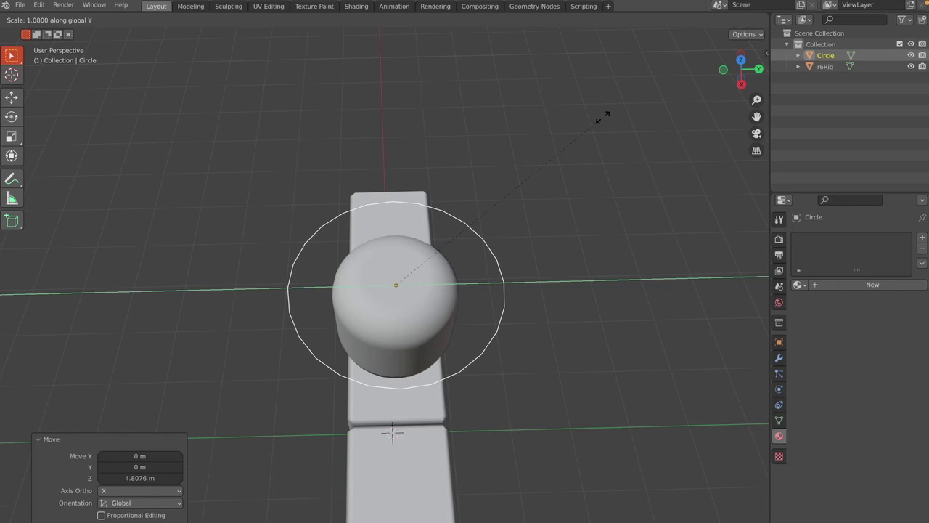
{"action": "left_click", "coordinate": [643, 92]}
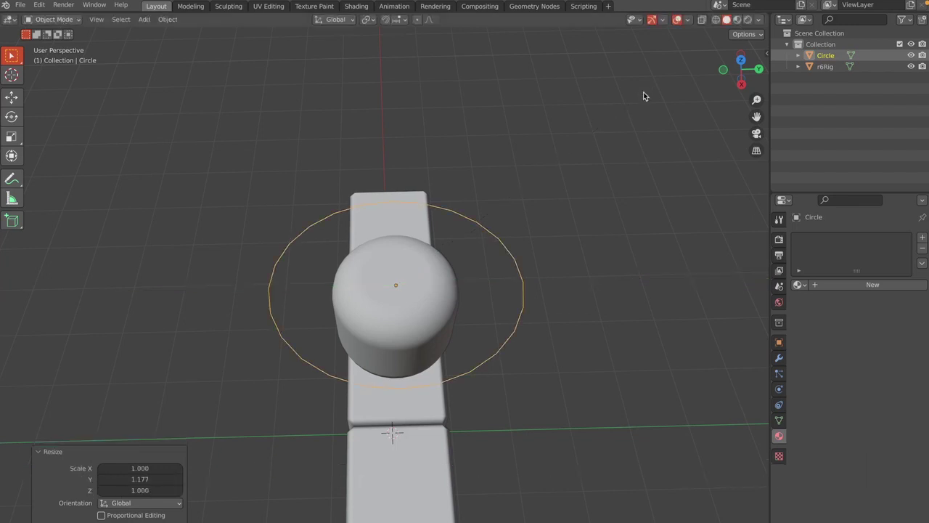
Step: Fill the circle with a face in Edit Mode and select that face in face select mode
{"action": "middle_click_drag", "start_coordinate": [632, 232], "coordinate": [633, 233]}
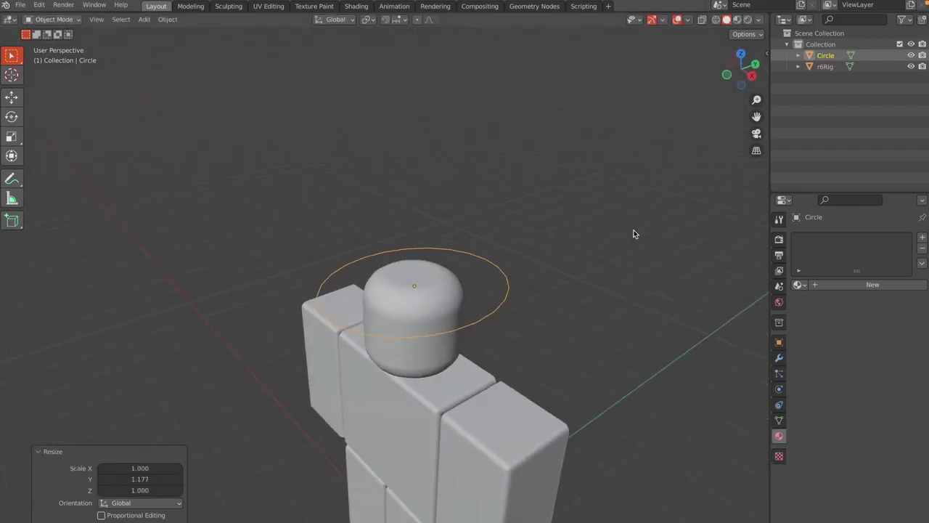
{"action": "key", "text": "Tab"}
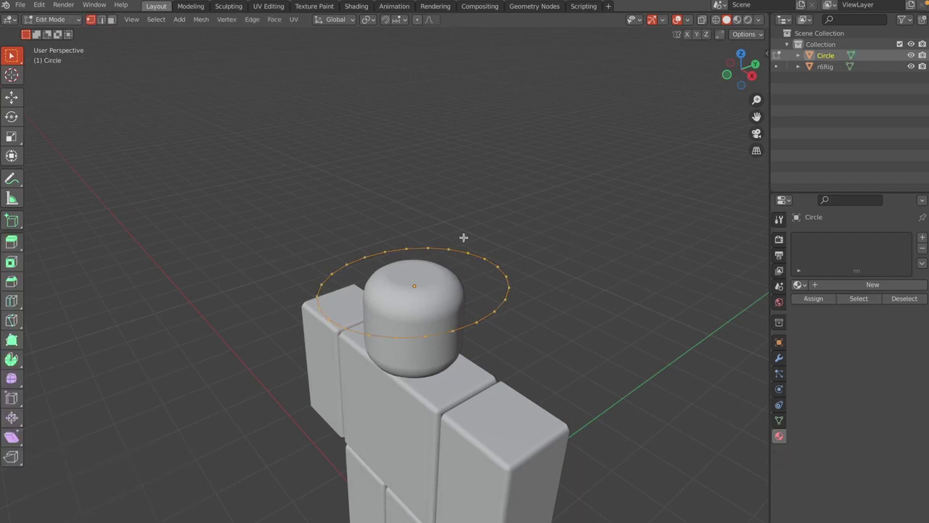
{"action": "key", "text": "f"}
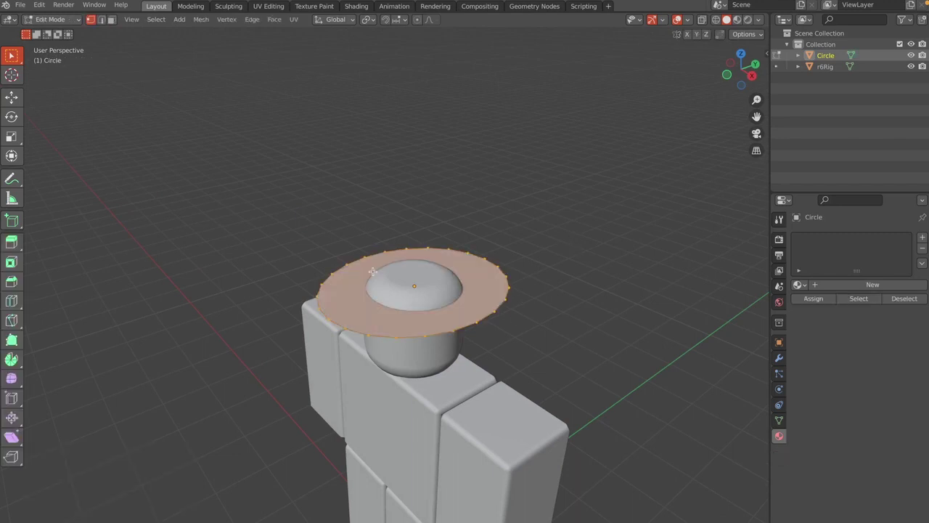
{"action": "left_click", "coordinate": [113, 21]}
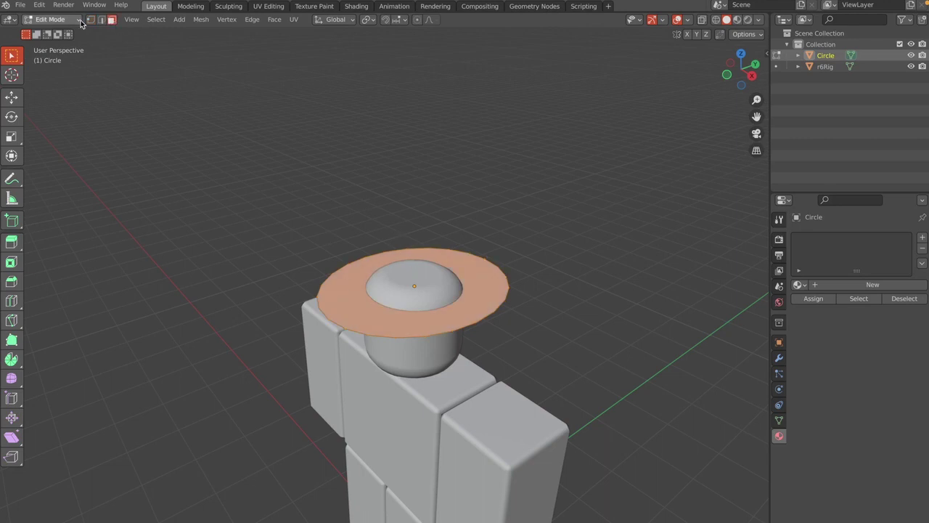
{"action": "key", "text": "1"}
{"action": "middle_click_drag", "start_coordinate": [346, 312], "coordinate": [238, 177]}
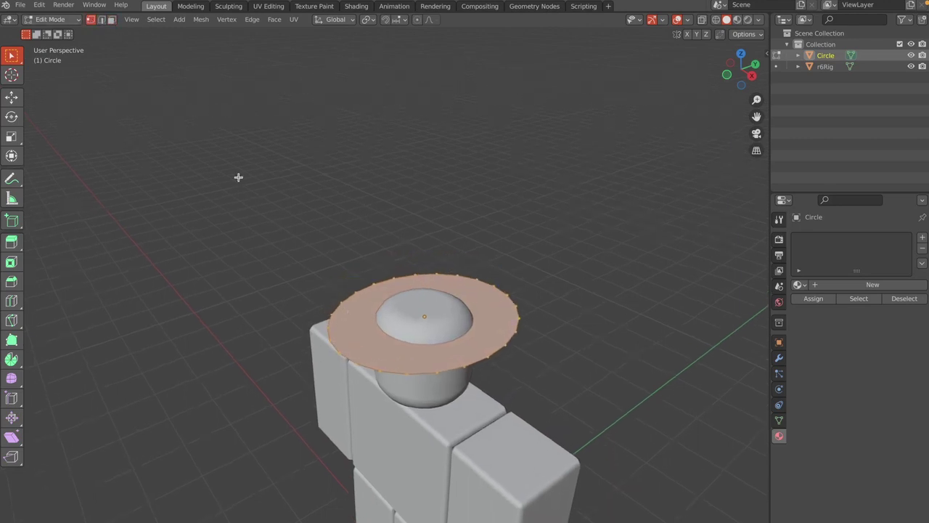
{"action": "left_click", "coordinate": [112, 20]}
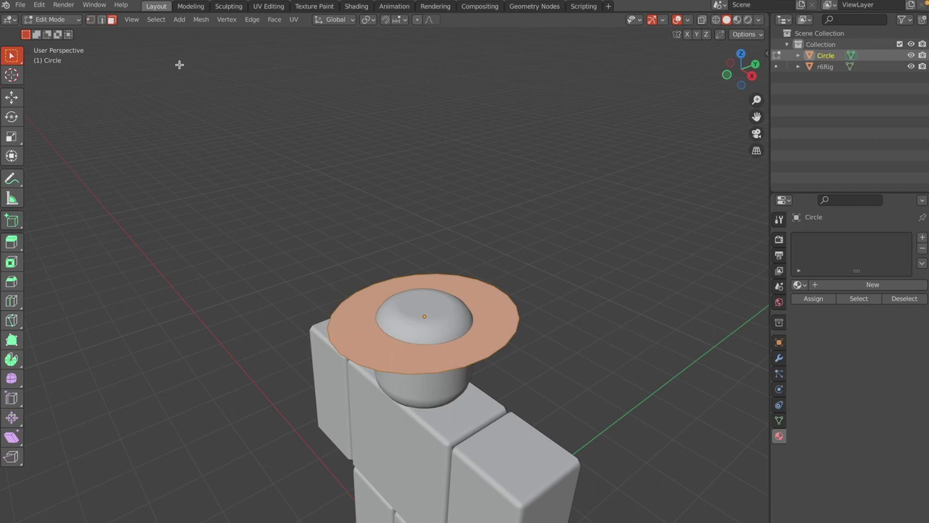
{"action": "left_click", "coordinate": [414, 361]}
Step: Extrude the circle's face up along global Z by about 0.065 m to give the hat brim thickness
{"action": "scroll", "coordinate": [571, 377], "scroll_direction": "up", "scroll_amount": 3}
{"action": "middle_click_drag", "start_coordinate": [572, 378], "coordinate": [601, 348]}
{"action": "key", "text": "e"}
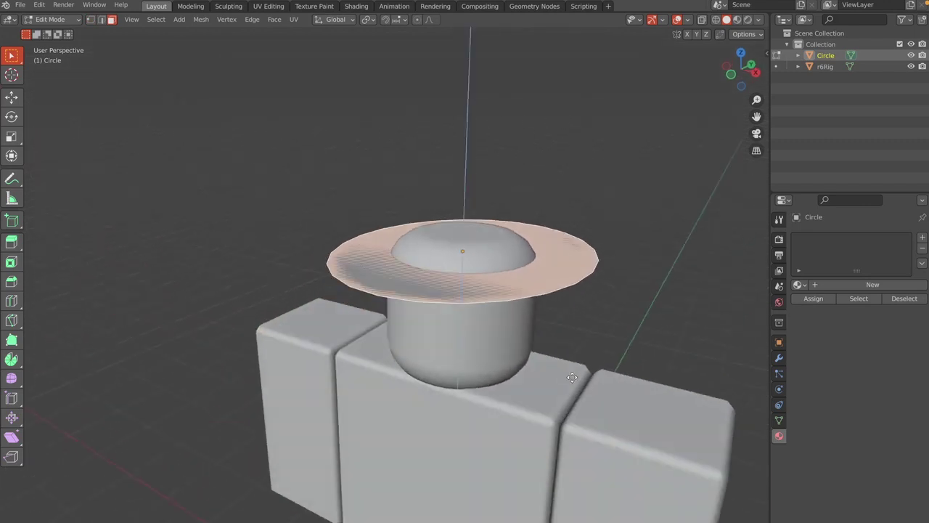
{"action": "key", "text": "e"}
{"action": "key", "text": "z"}
{"action": "key", "text": "z"}
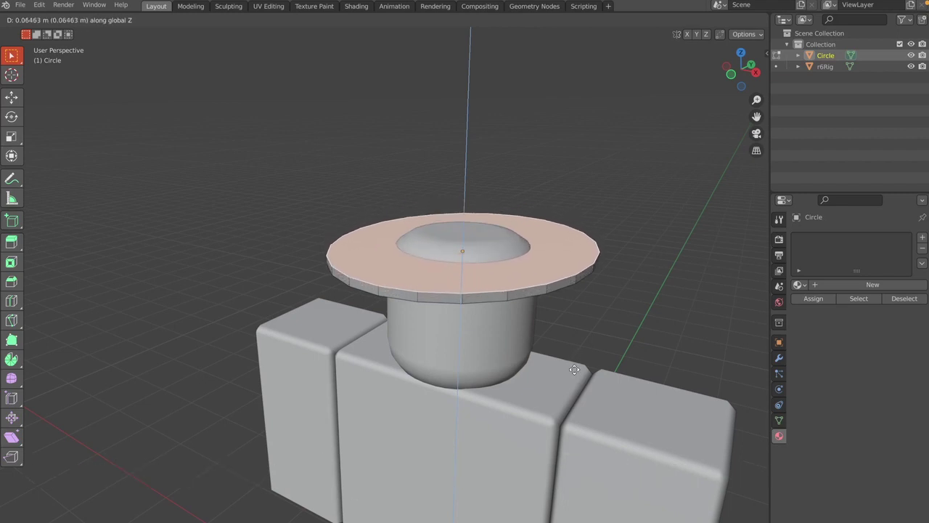
{"action": "left_click", "coordinate": [573, 369]}
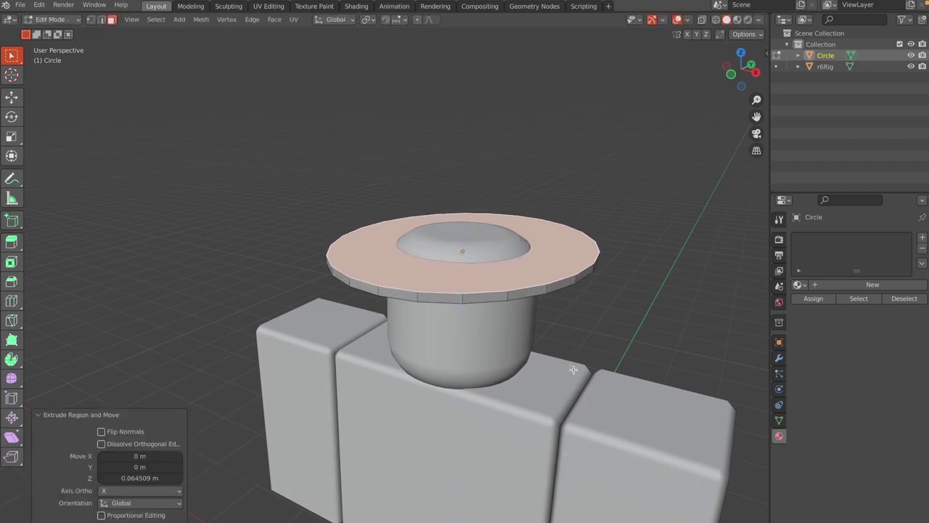
Step: Inset the brim's upper face by about 0.21 m
{"action": "scroll", "coordinate": [573, 370], "scroll_direction": "up", "scroll_amount": 5}
{"action": "key", "text": "i"}
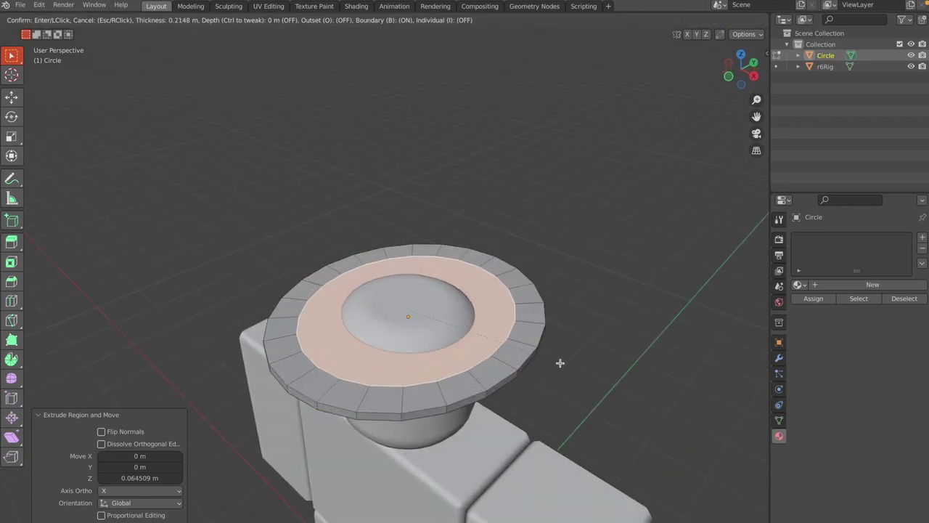
{"action": "left_click", "coordinate": [560, 363]}
Step: Extend the selection to the whole brim and raise it about 0.166 m along global Z so it covers the head
{"action": "scroll", "coordinate": [560, 362], "scroll_direction": "down", "scroll_amount": 5}
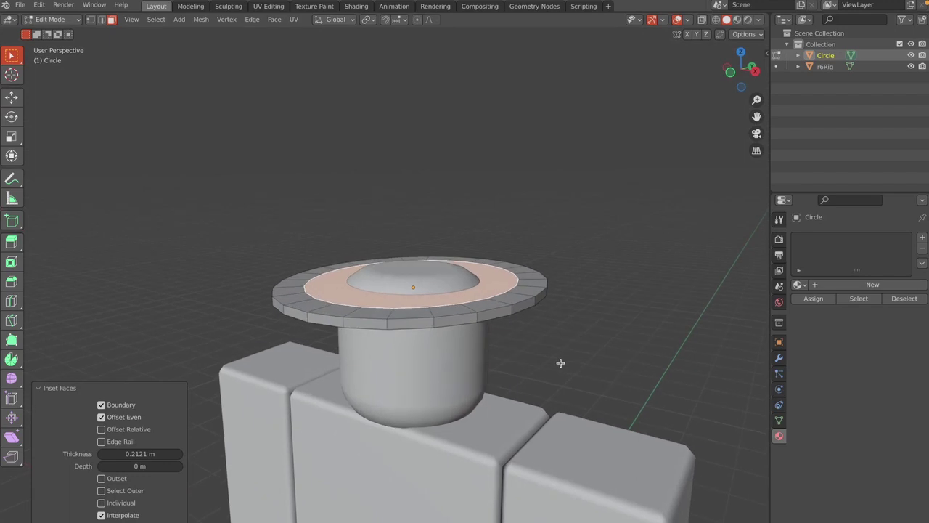
{"action": "key", "text": "ctrl+i"}
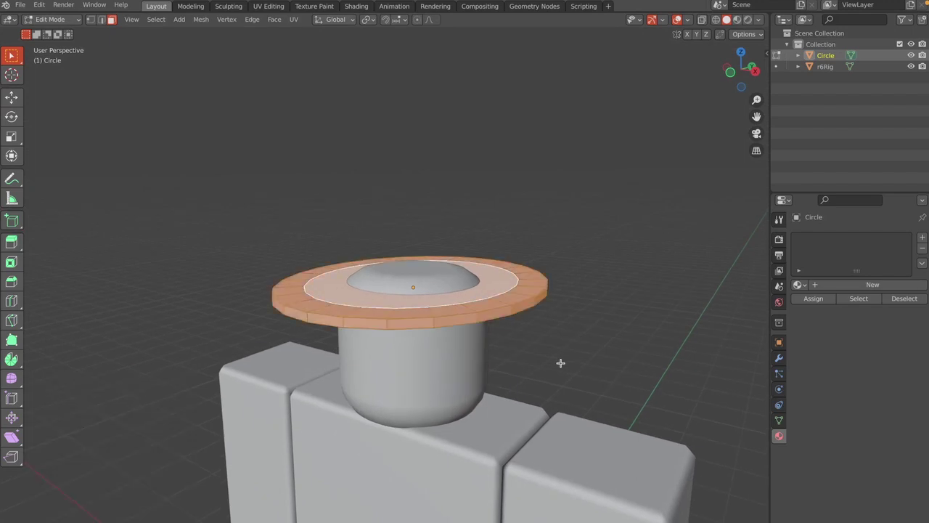
{"action": "key", "text": "g"}
{"action": "key", "text": "z"}
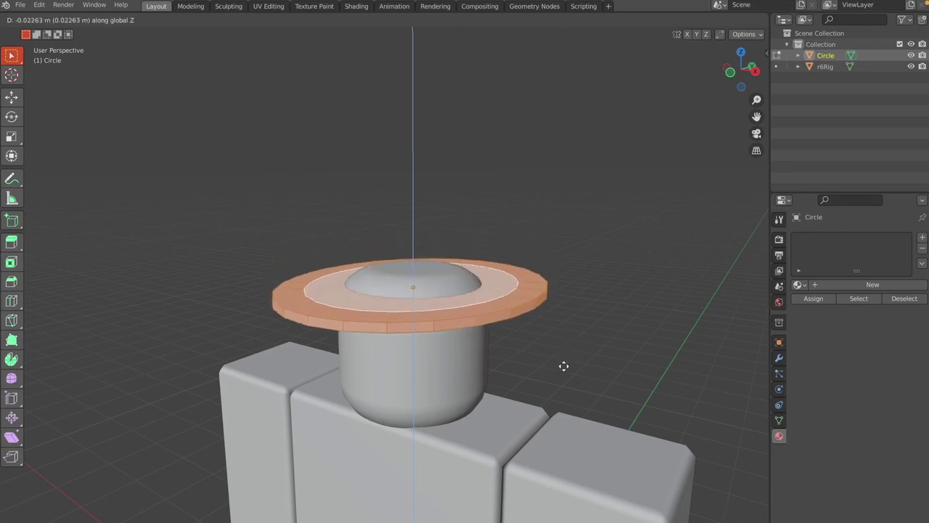
{"action": "left_click", "coordinate": [561, 342]}
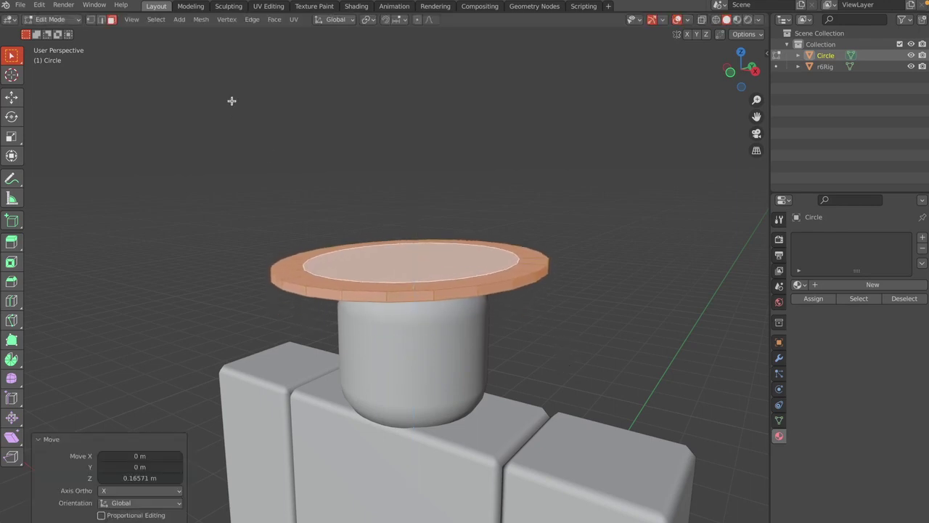
Step: Extrude the brim's inner upper face up by about 0.46 m to form the hat's crown
{"action": "left_click", "coordinate": [431, 269]}
{"action": "middle_click_drag", "start_coordinate": [432, 269], "coordinate": [409, 308]}
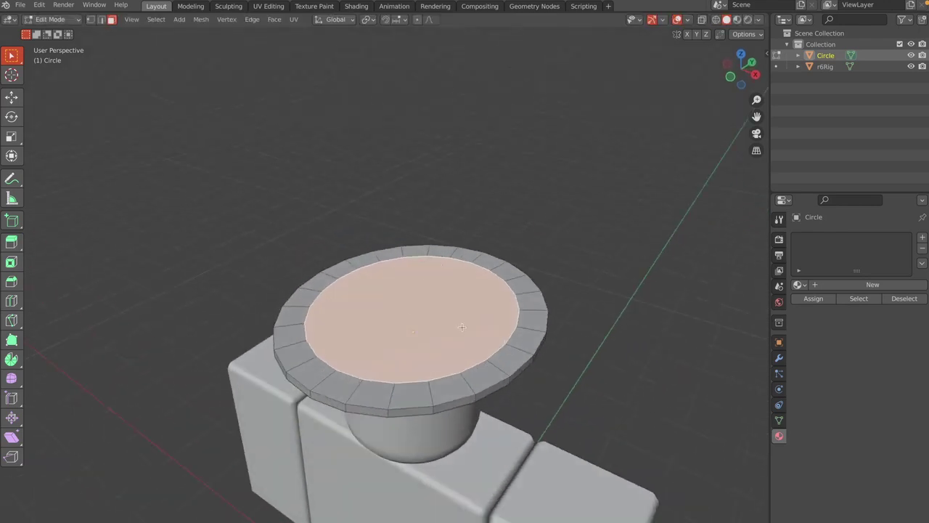
{"action": "key", "text": "e"}
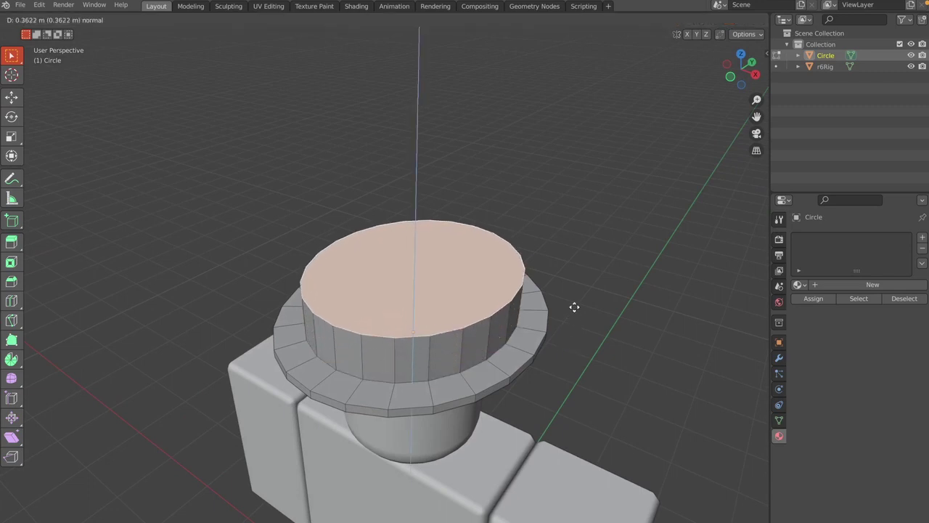
{"action": "left_click", "coordinate": [579, 299]}
Step: Taper the crown by scaling its upper face to about 0.738 and lowering it about 0.05 m along global Z
{"action": "scroll", "coordinate": [578, 299], "scroll_direction": "down", "scroll_amount": 5}
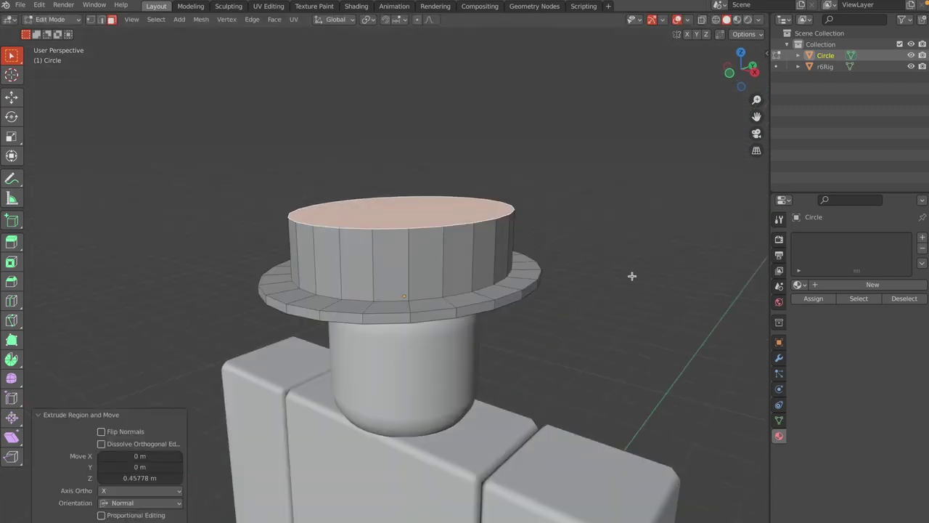
{"action": "key", "text": "s"}
{"action": "left_click", "coordinate": [579, 245]}
{"action": "middle_click_drag", "start_coordinate": [578, 245], "coordinate": [586, 243]}
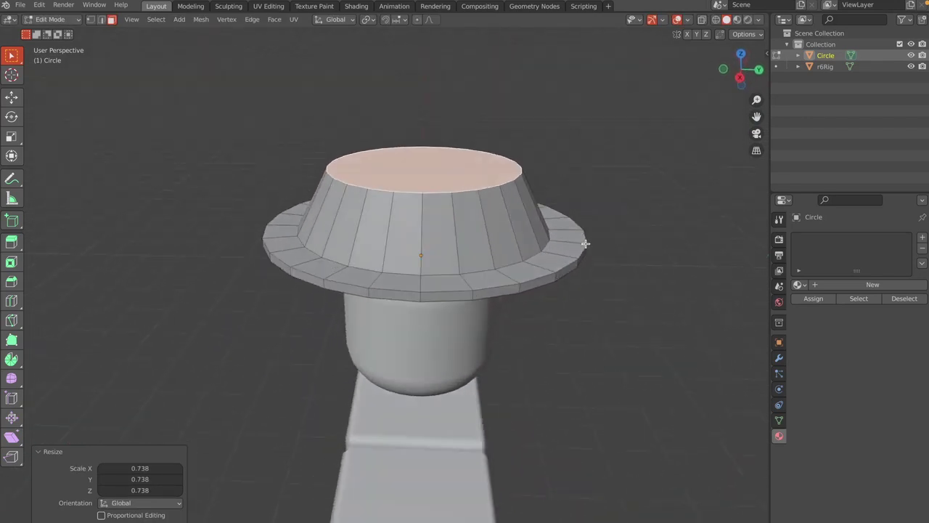
{"action": "key", "text": "g"}
{"action": "key", "text": "z"}
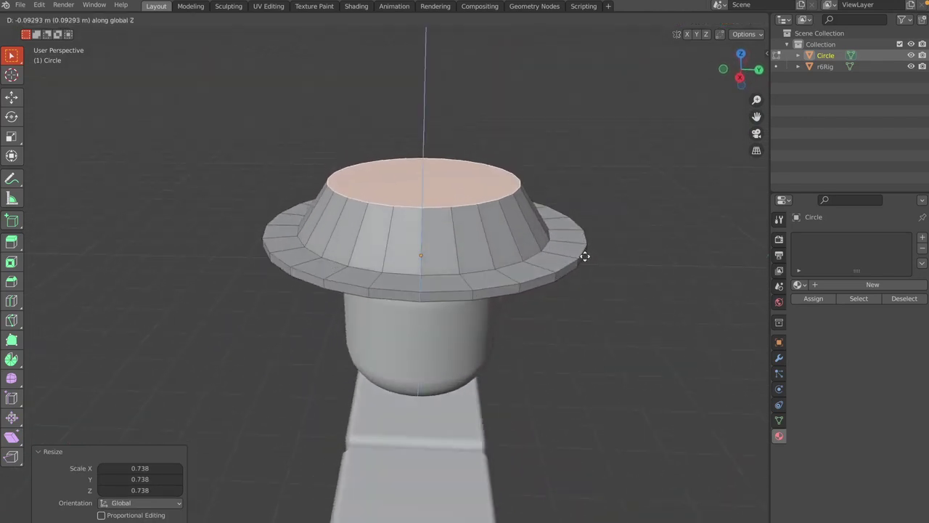
{"action": "left_click", "coordinate": [586, 253]}
Step: Inset the crown's upper face by about 0.26 m
{"action": "middle_click_drag", "start_coordinate": [586, 252], "coordinate": [577, 246]}
{"action": "key", "text": "i"}
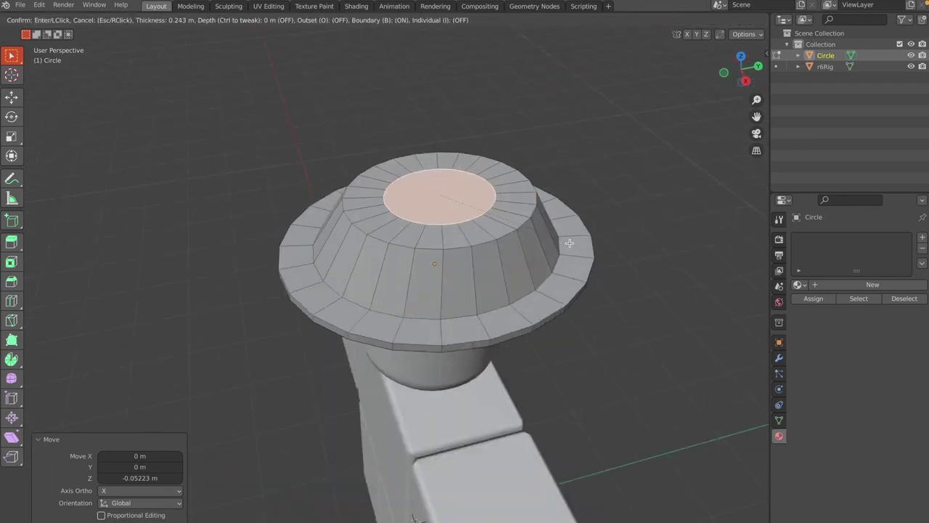
{"action": "left_click", "coordinate": [567, 241]}
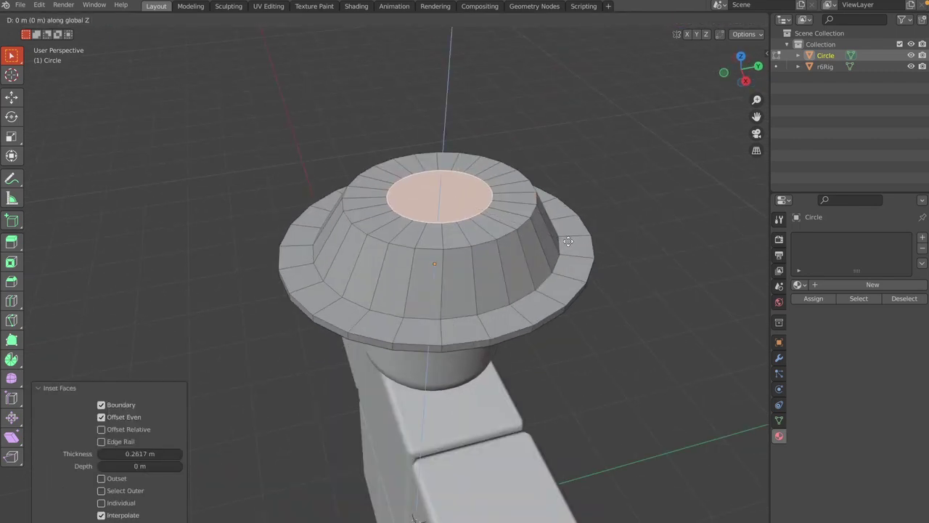
Step: Lower the crown's inset upper face about 0.07 m along global Z and bevel its edges by about 0.152 m
{"action": "left_click", "coordinate": [567, 249]}
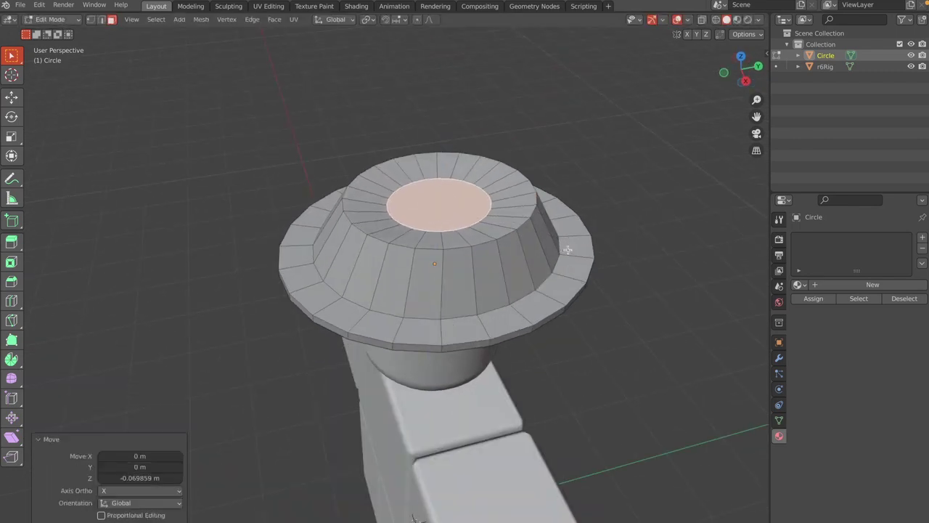
{"action": "middle_click_drag", "start_coordinate": [567, 249], "coordinate": [567, 250]}
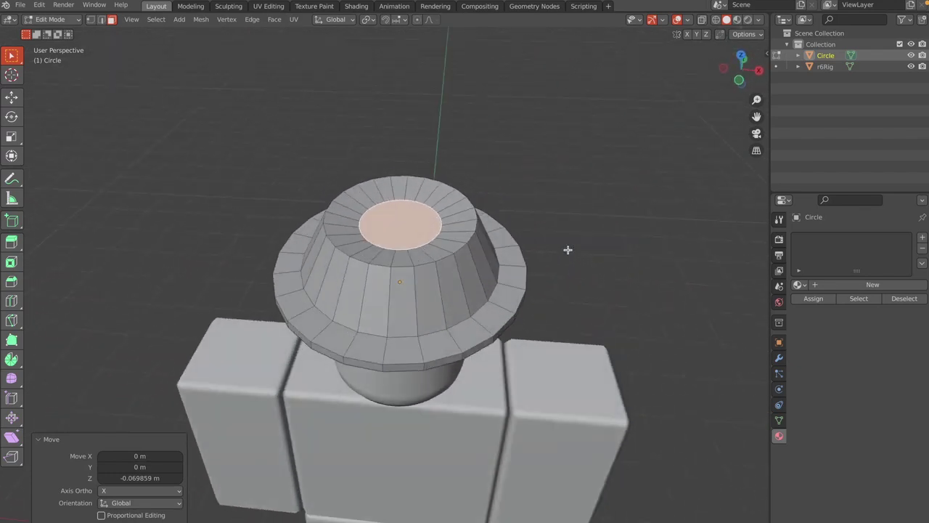
{"action": "key", "text": "ctrl+b"}
{"action": "left_click", "coordinate": [580, 252]}
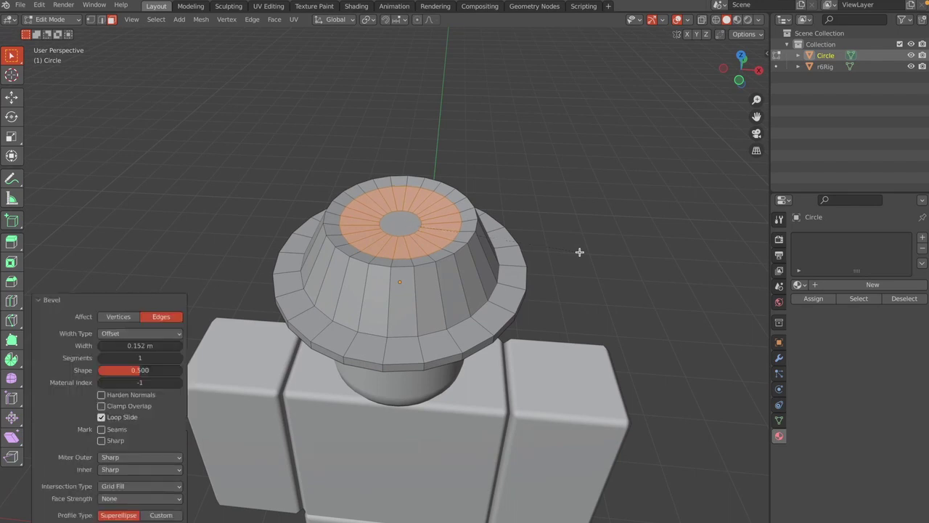
{"action": "key", "text": "Tab"}
{"action": "middle_click_drag", "start_coordinate": [580, 252], "coordinate": [569, 252]}
{"action": "key", "text": "Tab"}
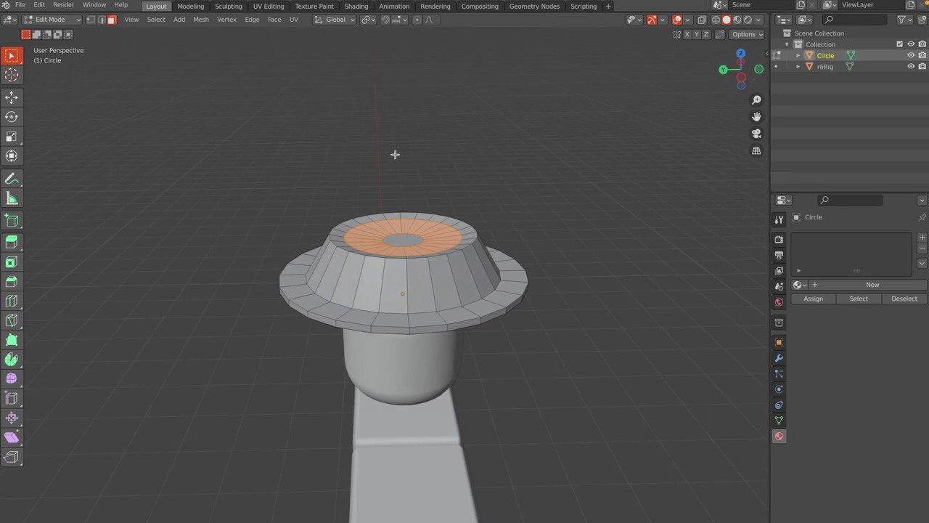
Step: Select the run of outer rim faces along the brim's -Y side and raise it about 0.017 m along global Z
{"action": "scroll", "coordinate": [326, 254], "scroll_direction": "up", "scroll_amount": 3}
{"action": "scroll", "coordinate": [325, 255], "scroll_direction": "down", "scroll_amount": 3}
{"action": "middle_click_drag", "start_coordinate": [326, 254], "coordinate": [326, 254]}
{"action": "scroll", "coordinate": [326, 254], "scroll_direction": "up", "scroll_amount": 3}
{"action": "left_click", "coordinate": [399, 307]}
{"action": "middle_click_drag", "start_coordinate": [399, 306], "coordinate": [400, 305]}
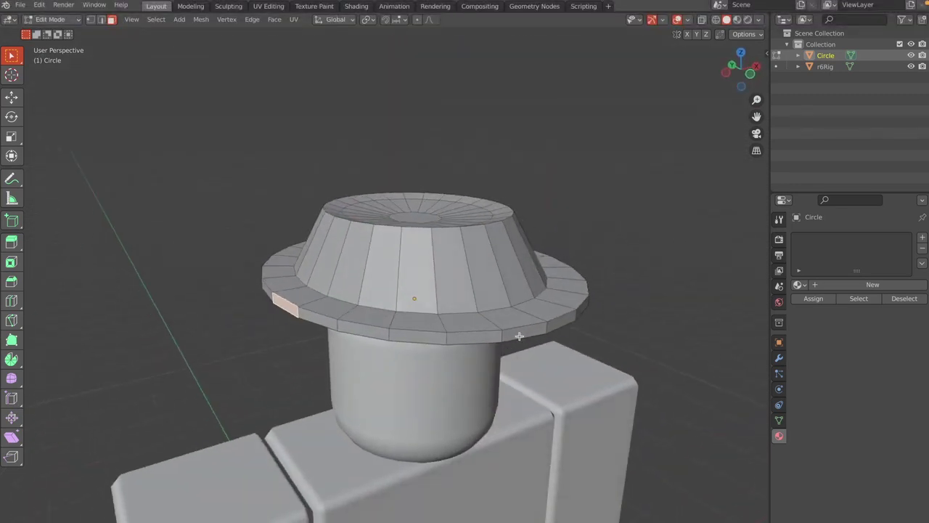
{"action": "left_click", "coordinate": [554, 328], "text": "ctrl"}
{"action": "middle_click_drag", "start_coordinate": [553, 328], "coordinate": [464, 304]}
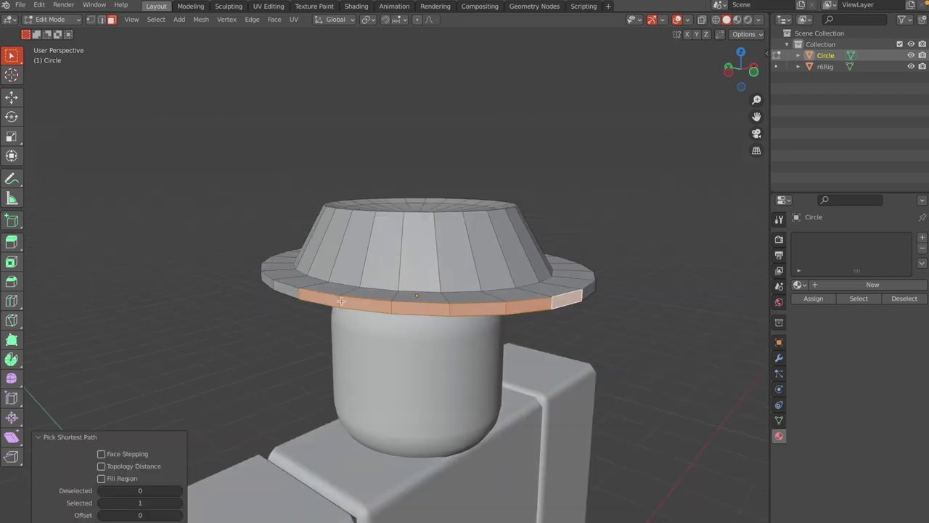
{"action": "middle_click_drag", "start_coordinate": [543, 306], "coordinate": [496, 314]}
{"action": "left_click", "coordinate": [497, 314], "text": "ctrl"}
{"action": "key", "text": "g"}
{"action": "key", "text": "z"}
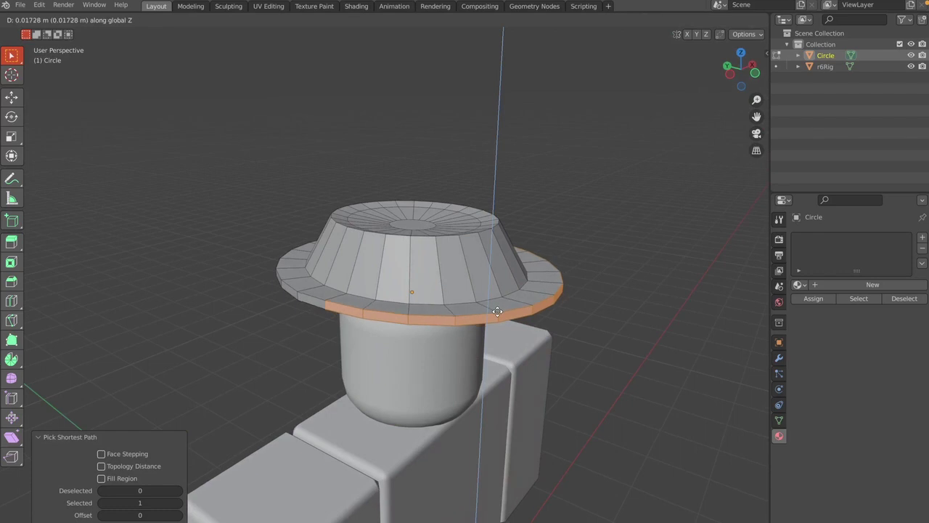
{"action": "left_click", "coordinate": [497, 312]}
Step: Narrow the rim face selection toward the middle of the -Y side, raising it about 0.02 m and again about 0.0086 m along global Z
{"action": "middle_click_drag", "start_coordinate": [341, 311], "coordinate": [382, 318]}
{"action": "left_click", "coordinate": [425, 317], "text": "shift"}
{"action": "key", "text": "g"}
{"action": "key", "text": "z"}
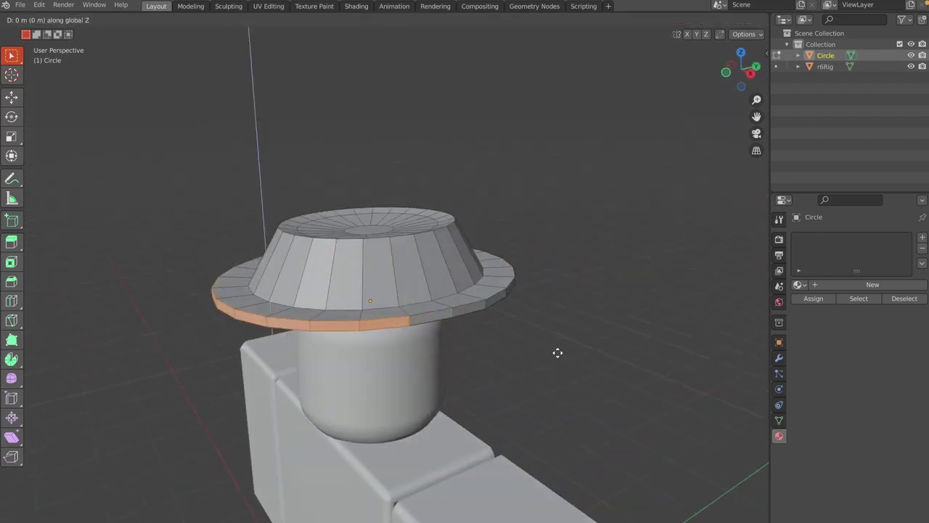
{"action": "left_click", "coordinate": [558, 350]}
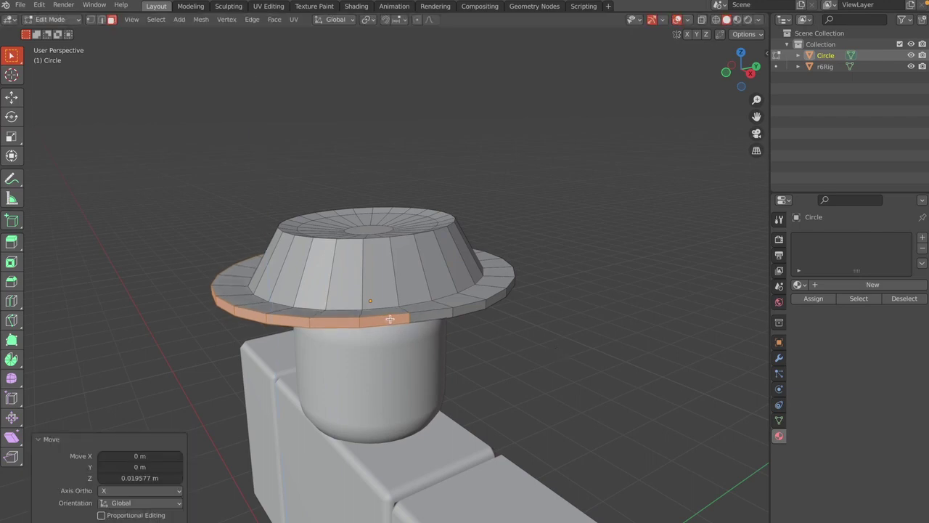
{"action": "middle_click_drag", "start_coordinate": [390, 319], "coordinate": [387, 319]}
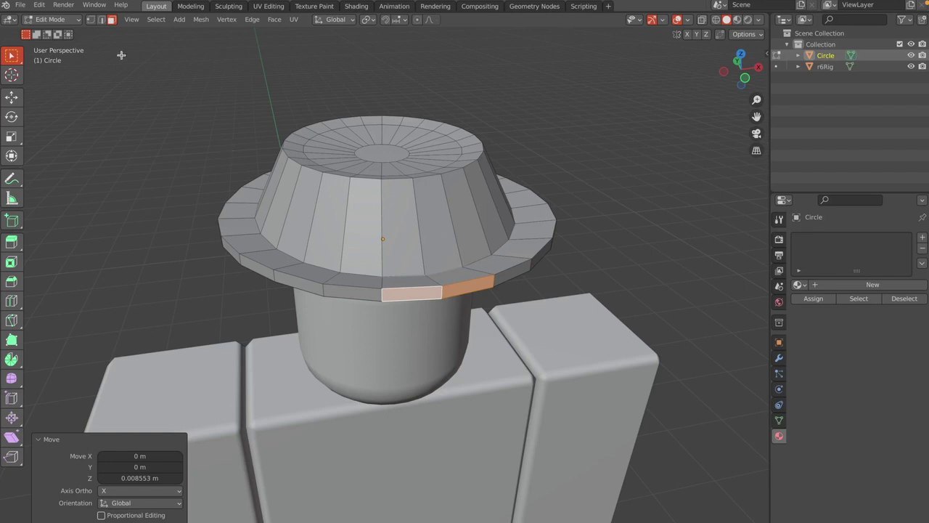
Step: Select the single vertical rim edge at the middle of the raised side and raise it about 0.0155 m along global Z
{"action": "left_click", "coordinate": [101, 18]}
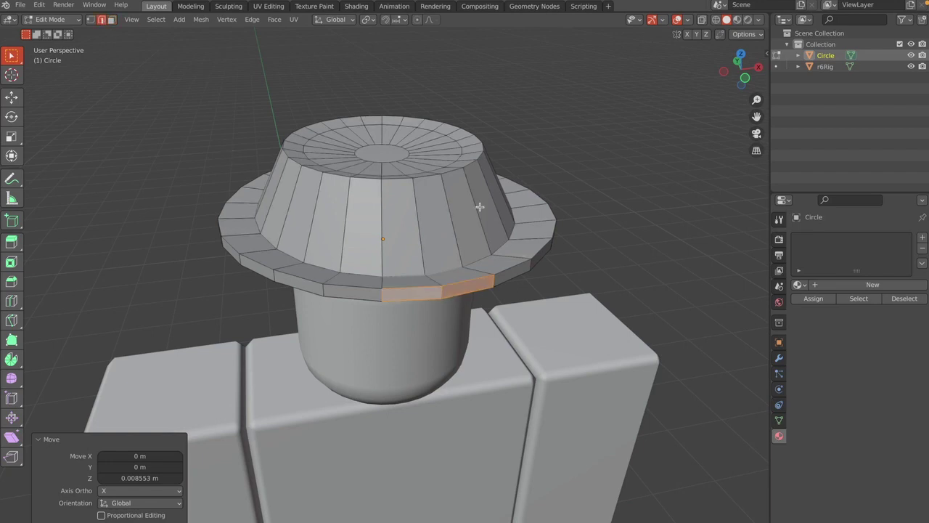
{"action": "left_click", "coordinate": [441, 290]}
{"action": "middle_click_drag", "start_coordinate": [441, 290], "coordinate": [575, 221]}
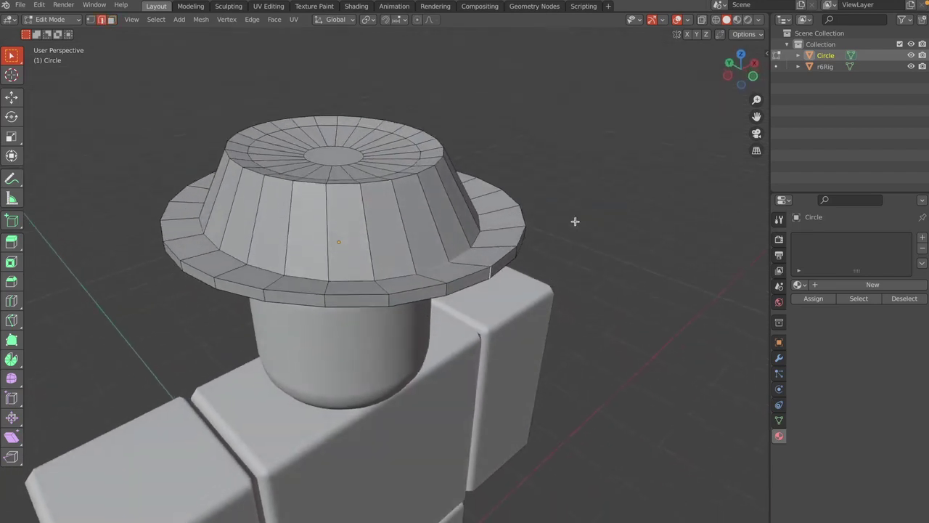
{"action": "key", "text": "g"}
{"action": "key", "text": "z"}
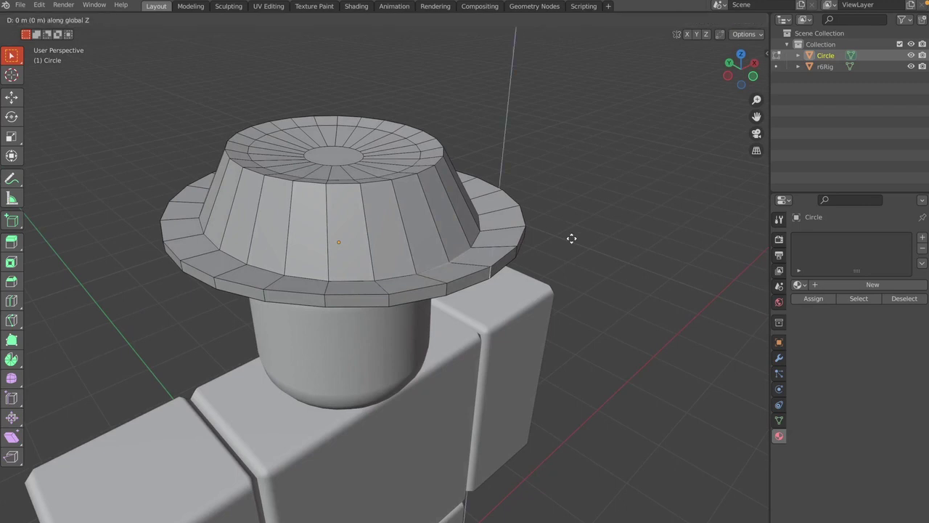
{"action": "left_click", "coordinate": [572, 235]}
{"action": "scroll", "coordinate": [572, 236], "scroll_direction": "left", "scroll_amount": 5}
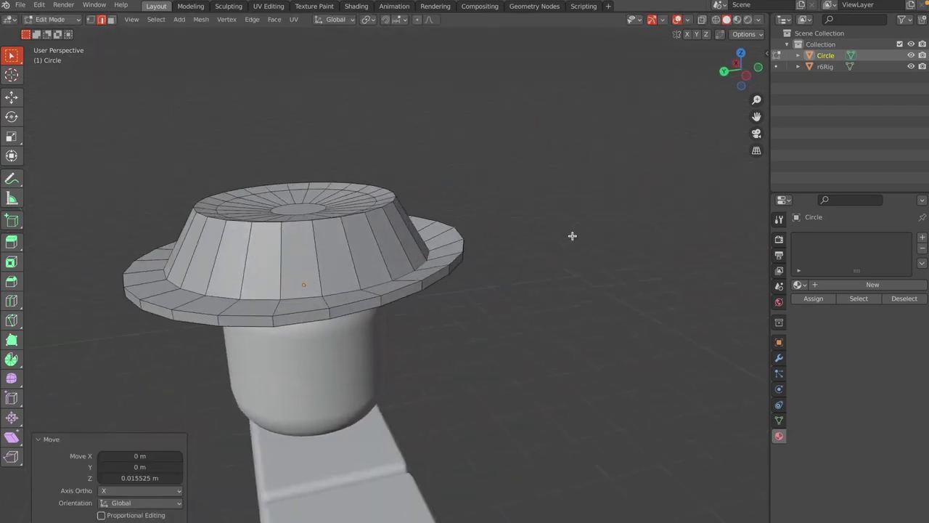
{"action": "scroll", "coordinate": [572, 236], "scroll_direction": "down", "scroll_amount": 3}
{"action": "scroll", "coordinate": [571, 236], "scroll_direction": "up", "scroll_amount": 3}
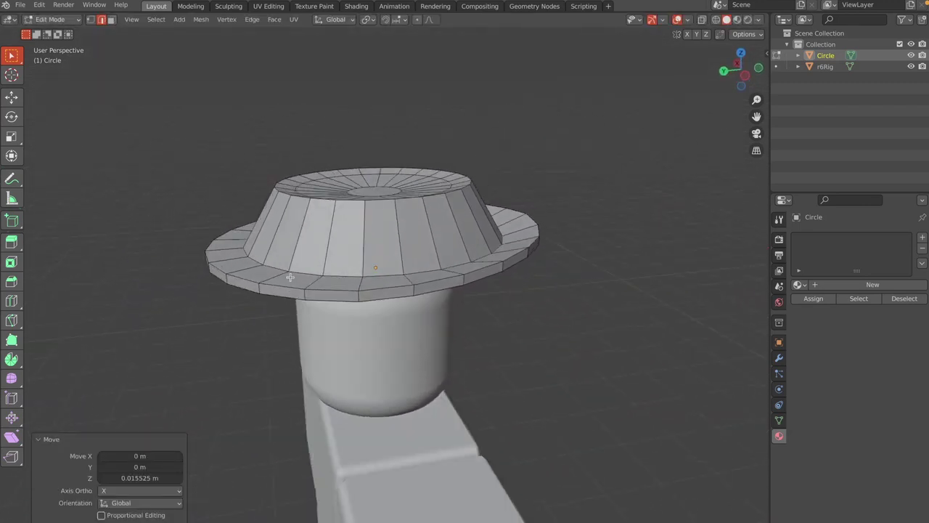
{"action": "middle_click_drag", "start_coordinate": [359, 284], "coordinate": [359, 285]}
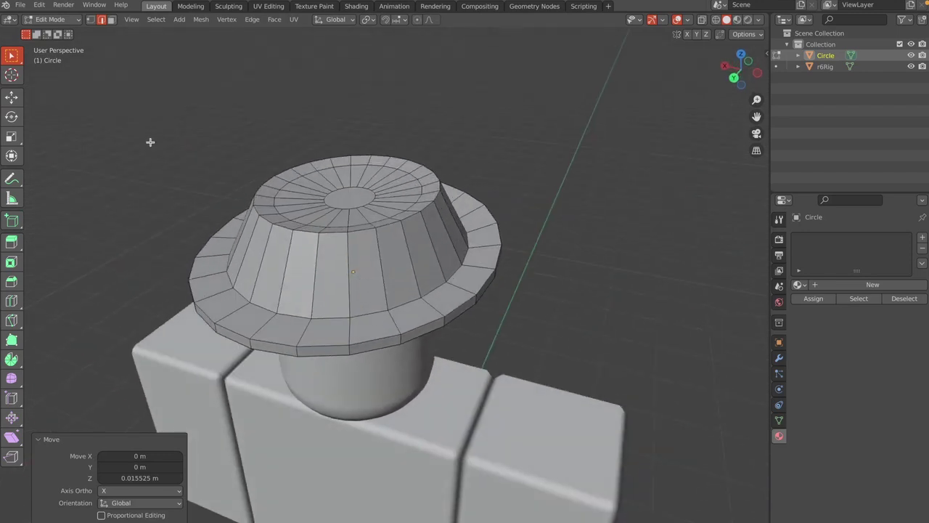
Step: Select the outer rim faces along the brim's opposite +Y side and lower them about 0.012 m along global Z
{"action": "left_click", "coordinate": [111, 22]}
{"action": "middle_click_drag", "start_coordinate": [343, 185], "coordinate": [343, 184]}
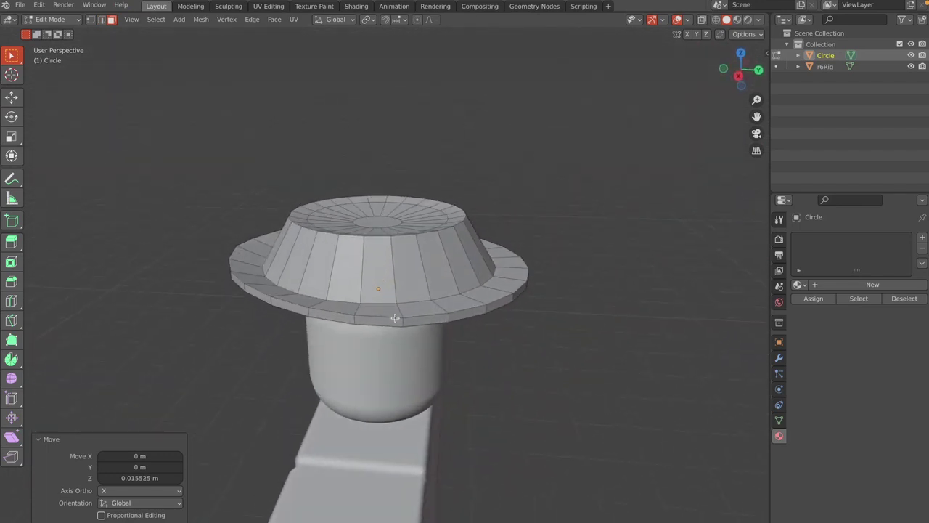
{"action": "middle_click_drag", "start_coordinate": [429, 320], "coordinate": [396, 292]}
{"action": "left_click", "coordinate": [398, 293], "text": "ctrl"}
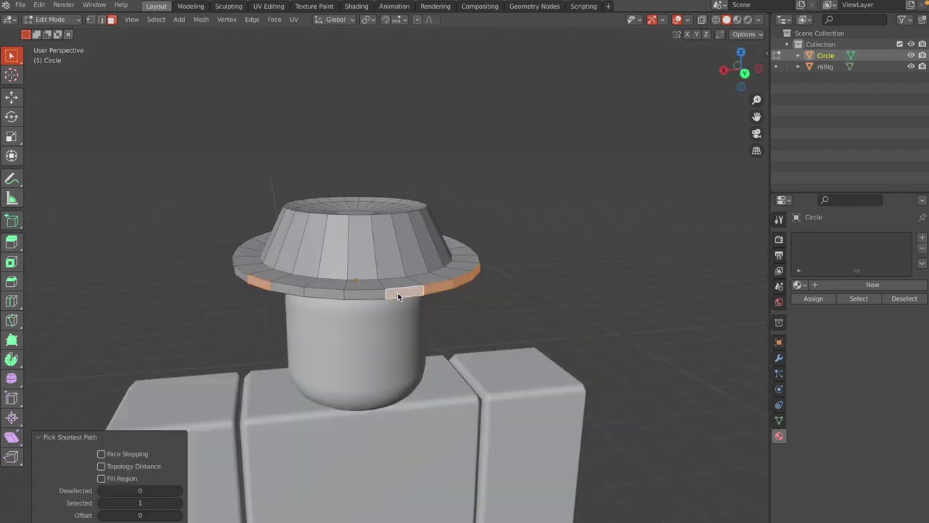
{"action": "left_click", "coordinate": [285, 289], "text": "ctrl"}
{"action": "middle_click_drag", "start_coordinate": [286, 289], "coordinate": [451, 290]}
{"action": "key", "text": "g"}
{"action": "key", "text": "z"}
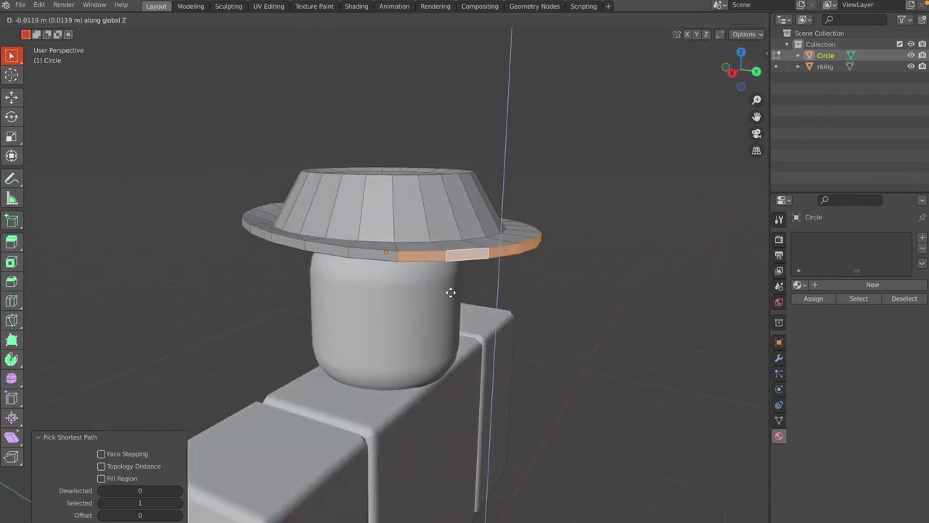
{"action": "left_click", "coordinate": [449, 292]}
Step: Deselect the end faces of the +Y rim selection, lower the rest about 0.007 m along global Z, and review the hat in Object Mode
{"action": "middle_click_drag", "start_coordinate": [449, 292], "coordinate": [450, 292]}
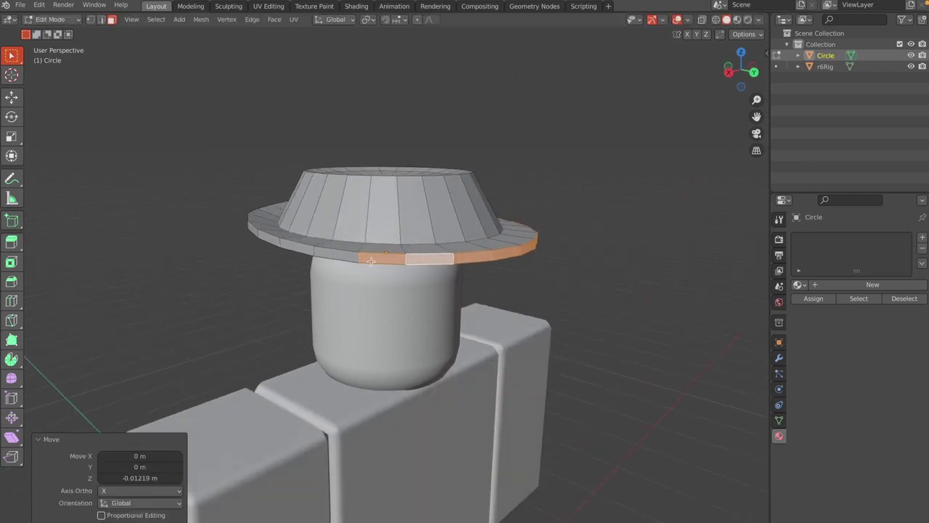
{"action": "left_click", "coordinate": [371, 259], "text": "shift"}
{"action": "middle_click_drag", "start_coordinate": [371, 259], "coordinate": [454, 271]}
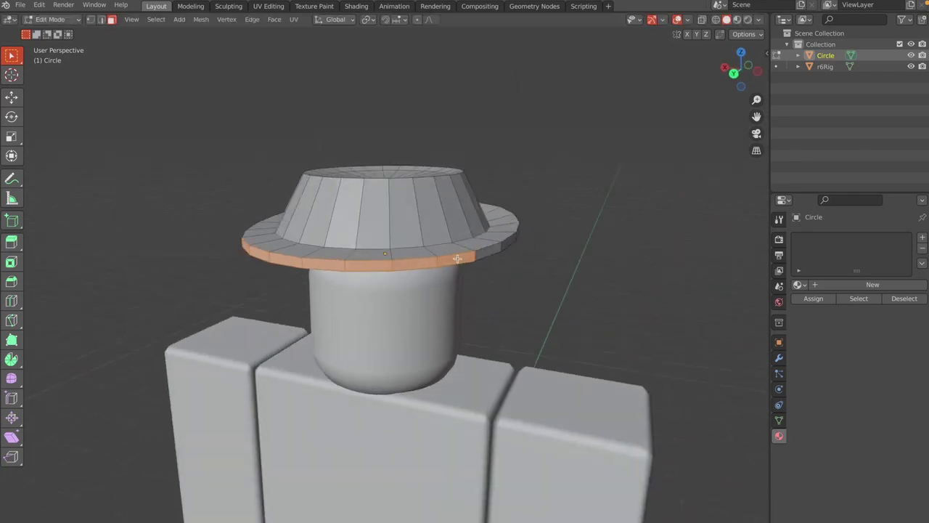
{"action": "key", "text": "g"}
{"action": "key", "text": "z"}
{"action": "left_click", "coordinate": [457, 260]}
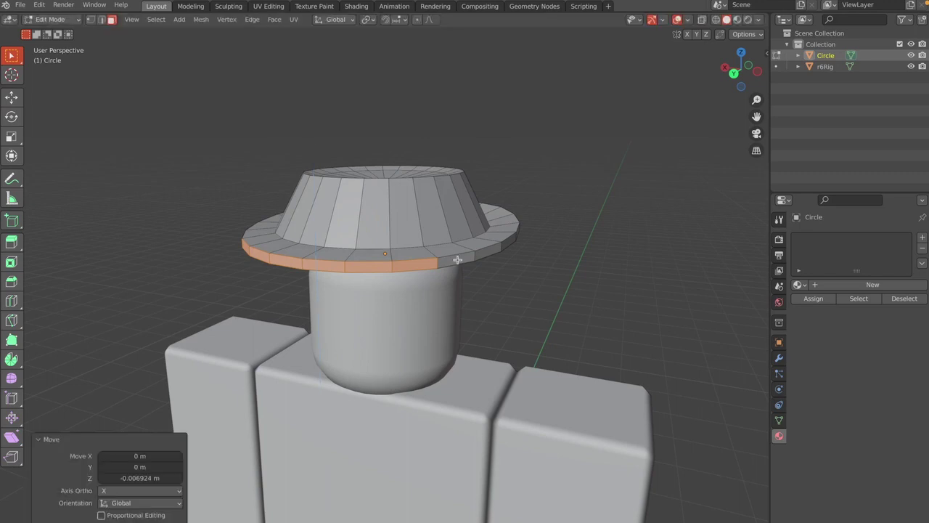
{"action": "key", "text": "Tab"}
{"action": "middle_click_drag", "start_coordinate": [563, 234], "coordinate": [562, 234]}
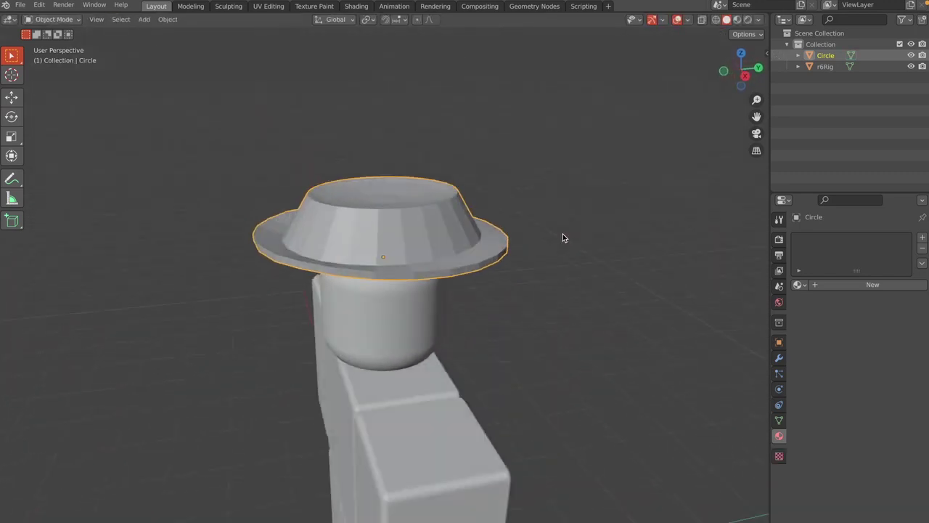
{"action": "middle_click_drag", "start_coordinate": [522, 280], "coordinate": [523, 268]}
Step: Add one horizontal loop cut around the crown's side, slid down toward the brim with a factor of about 0.32
{"action": "key", "text": "Tab"}
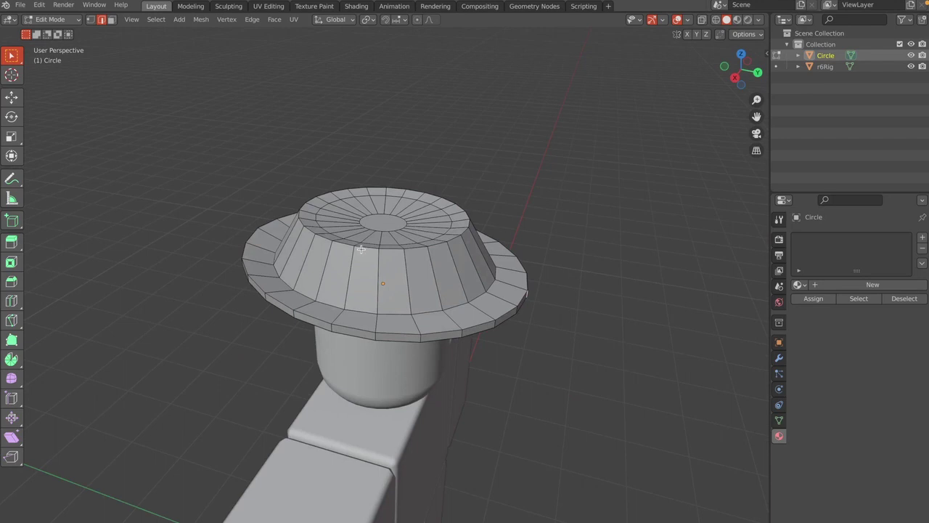
{"action": "key", "text": "ctrl+r"}
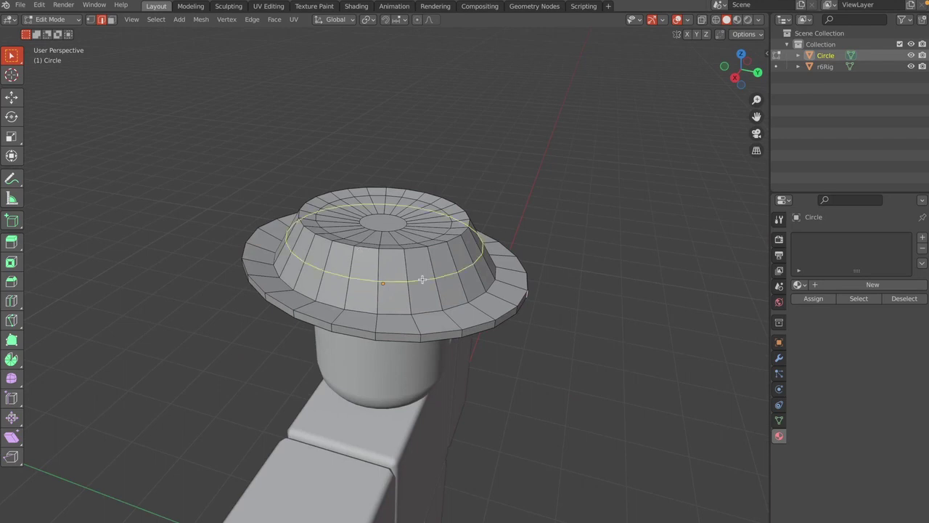
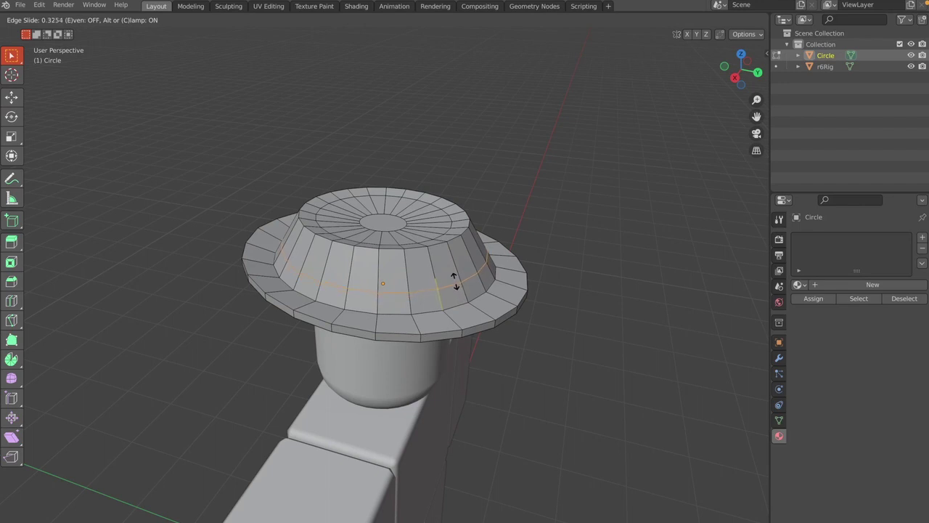
{"action": "left_click", "coordinate": [455, 281]}
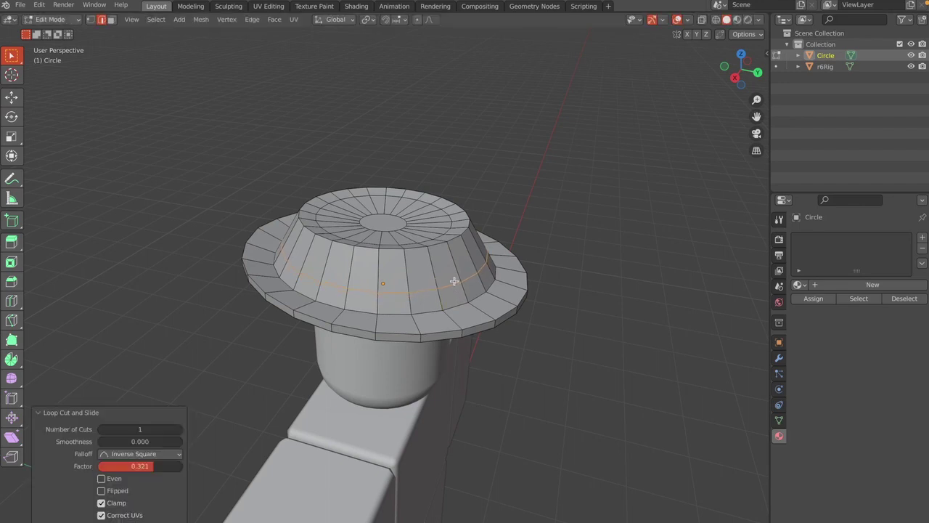
Step: Extrude the ring of faces below the new loop along normals by about 0.025 m to form a raised hat band
{"action": "left_click", "coordinate": [111, 19]}
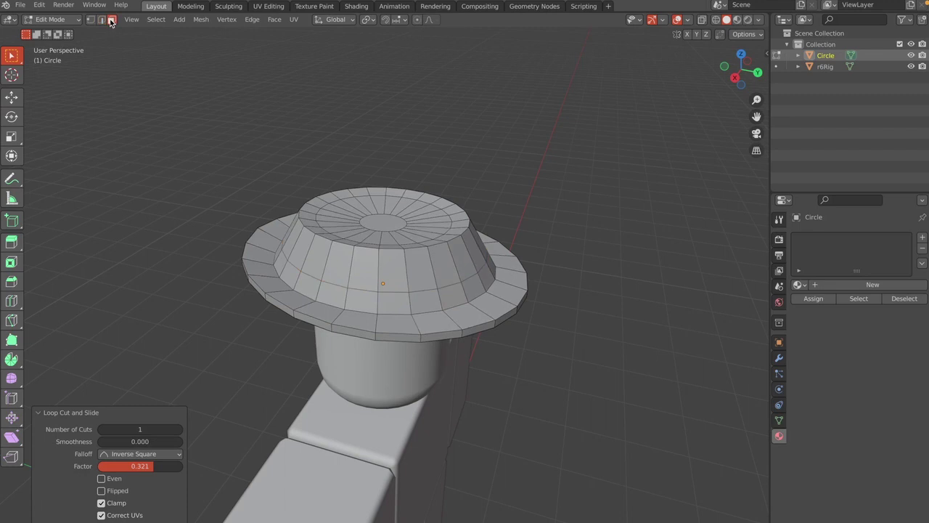
{"action": "scroll", "coordinate": [480, 214], "scroll_direction": "down", "scroll_amount": 10}
{"action": "scroll", "coordinate": [479, 215], "scroll_direction": "left", "scroll_amount": 3}
{"action": "scroll", "coordinate": [480, 215], "scroll_direction": "right", "scroll_amount": 4}
{"action": "middle_click_drag", "start_coordinate": [479, 214], "coordinate": [387, 324]}
{"action": "left_click", "coordinate": [496, 238], "text": "alt"}
{"action": "scroll", "coordinate": [534, 233], "scroll_direction": "right", "scroll_amount": 10}
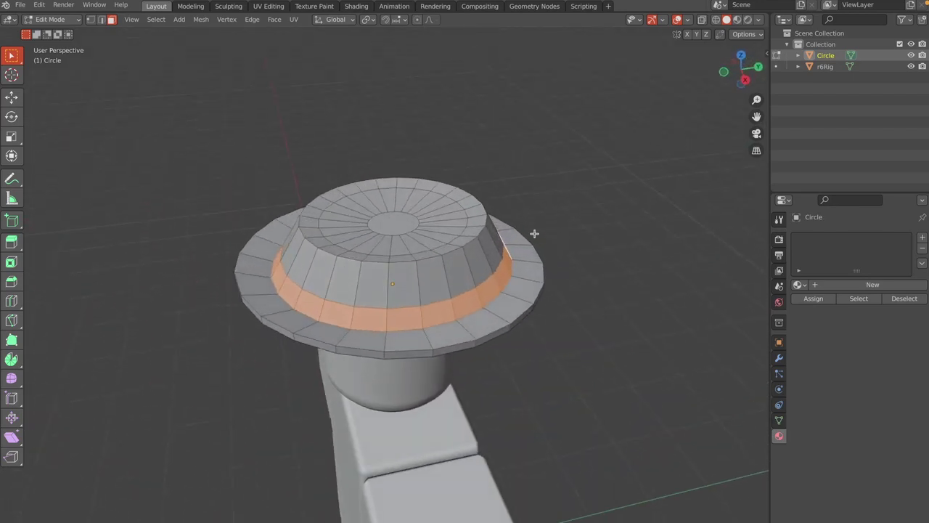
{"action": "key", "text": "alt+e"}
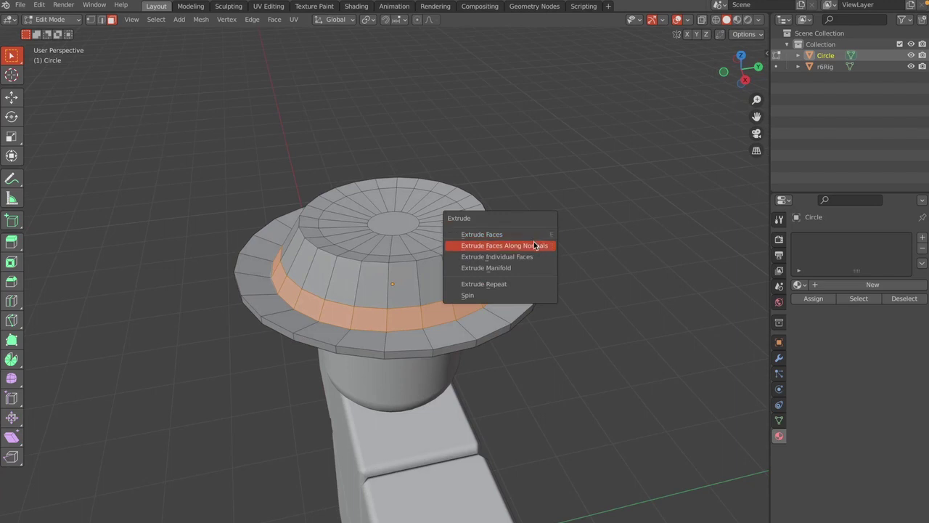
{"action": "left_click", "coordinate": [533, 244]}
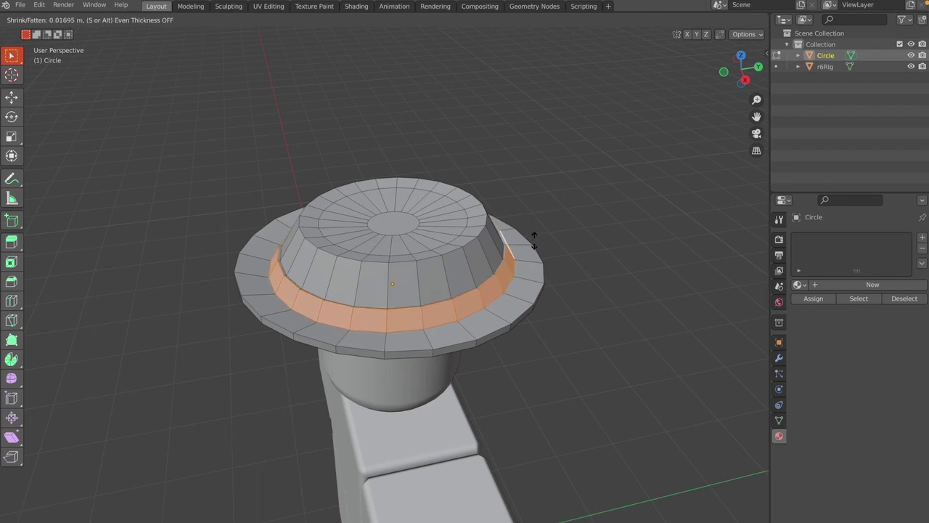
{"action": "left_click", "coordinate": [534, 240]}
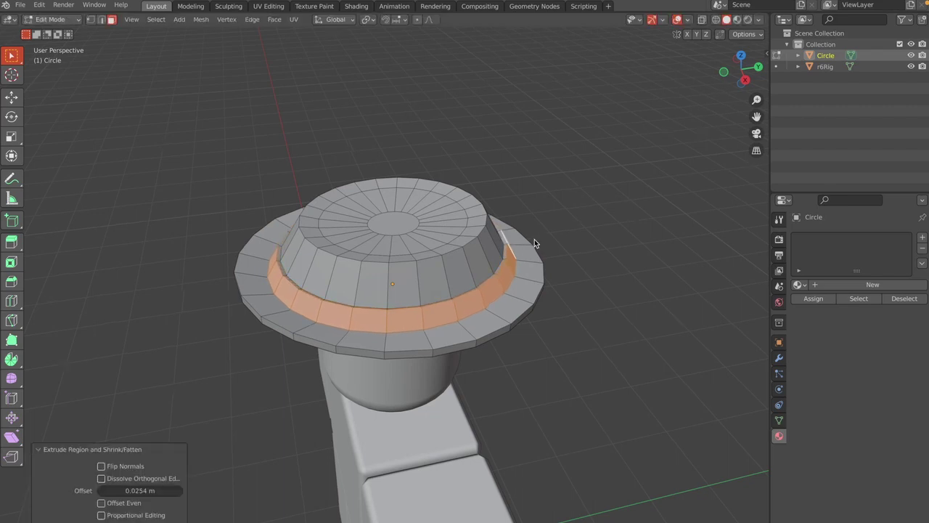
{"action": "scroll", "coordinate": [534, 240], "scroll_direction": "down", "scroll_amount": 3}
{"action": "key", "text": "Tab"}
{"action": "scroll", "coordinate": [534, 240], "scroll_direction": "right", "scroll_amount": 5}
{"action": "scroll", "coordinate": [535, 240], "scroll_direction": "up", "scroll_amount": 2}
{"action": "scroll", "coordinate": [534, 239], "scroll_direction": "left", "scroll_amount": 5}
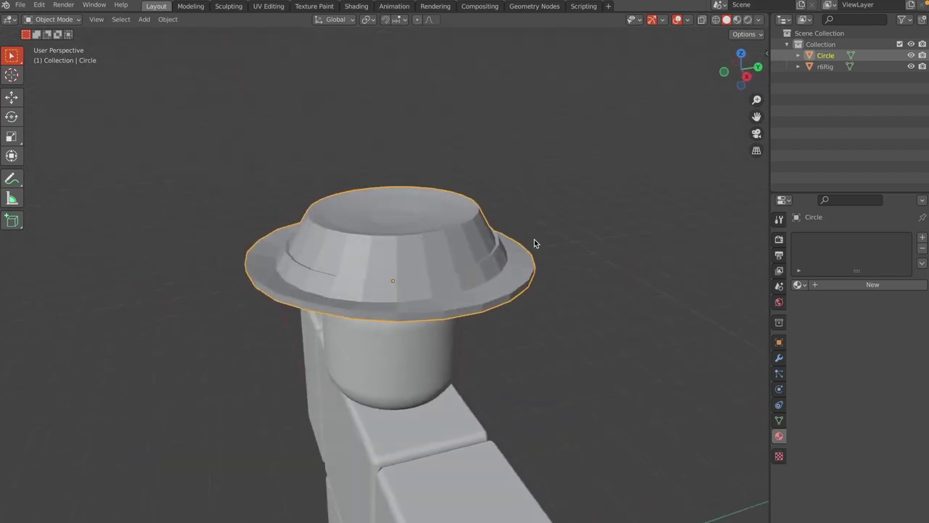
{"action": "scroll", "coordinate": [535, 239], "scroll_direction": "down", "scroll_amount": 3}
{"action": "scroll", "coordinate": [534, 240], "scroll_direction": "up", "scroll_amount": 5}
Step: Bevel the edge loop around the top of the hat's crown and review the hat in Object Mode
{"action": "key", "text": "Tab"}
{"action": "left_click", "coordinate": [102, 21]}
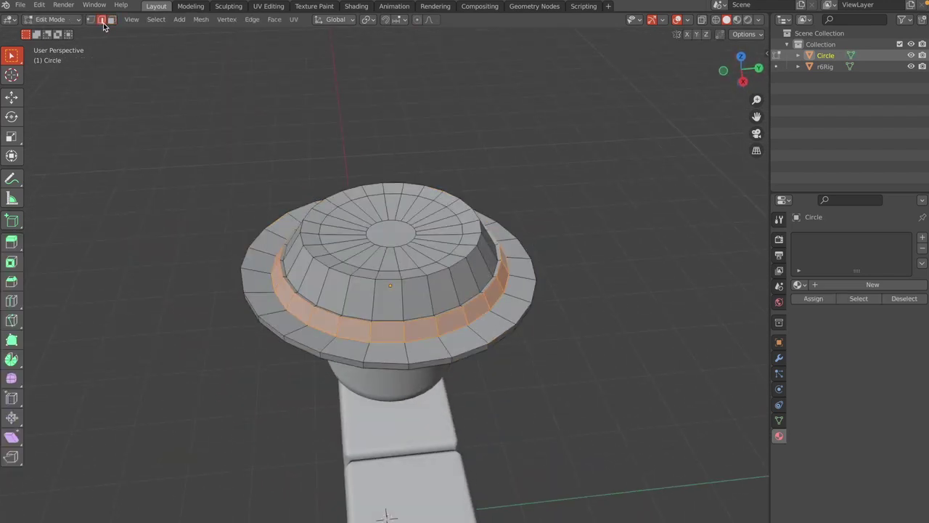
{"action": "left_click", "coordinate": [323, 266], "text": "alt"}
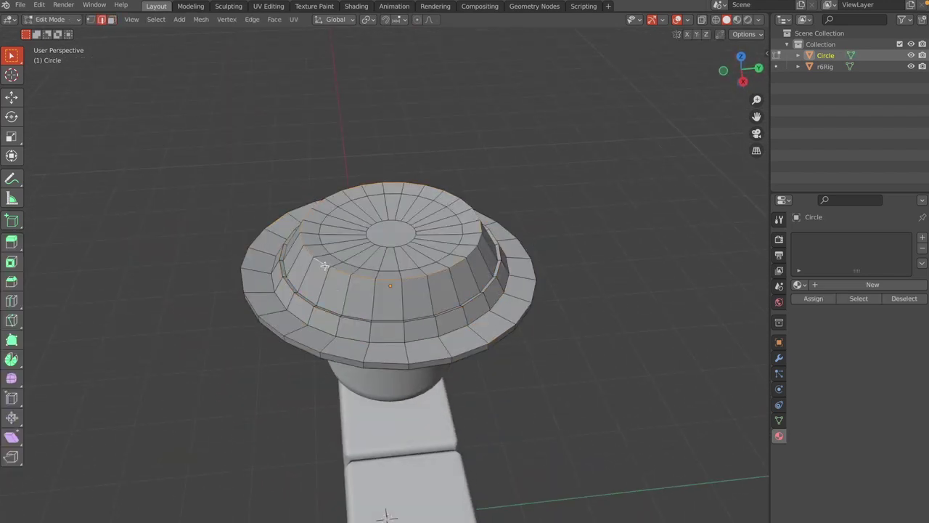
{"action": "key", "text": "ctrl+b"}
{"action": "left_click", "coordinate": [404, 279]}
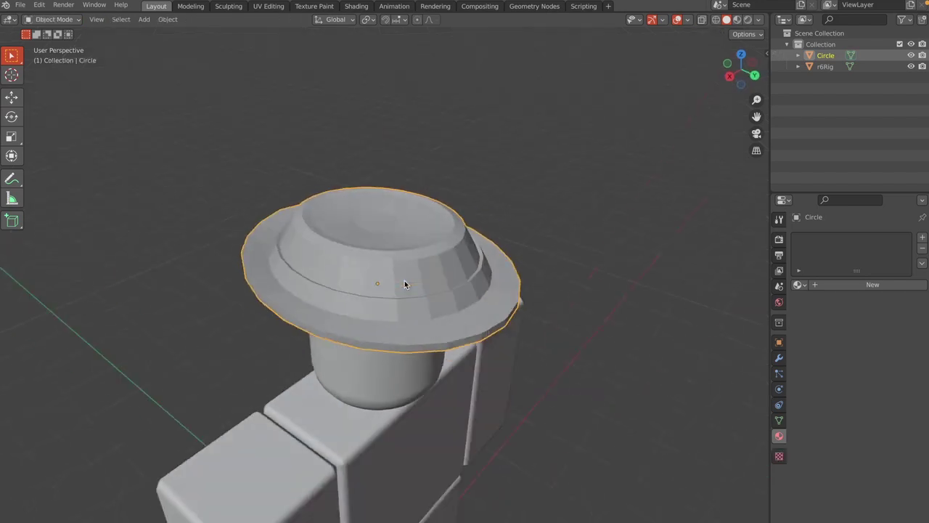
{"action": "middle_click_drag", "start_coordinate": [404, 283], "coordinate": [404, 284]}
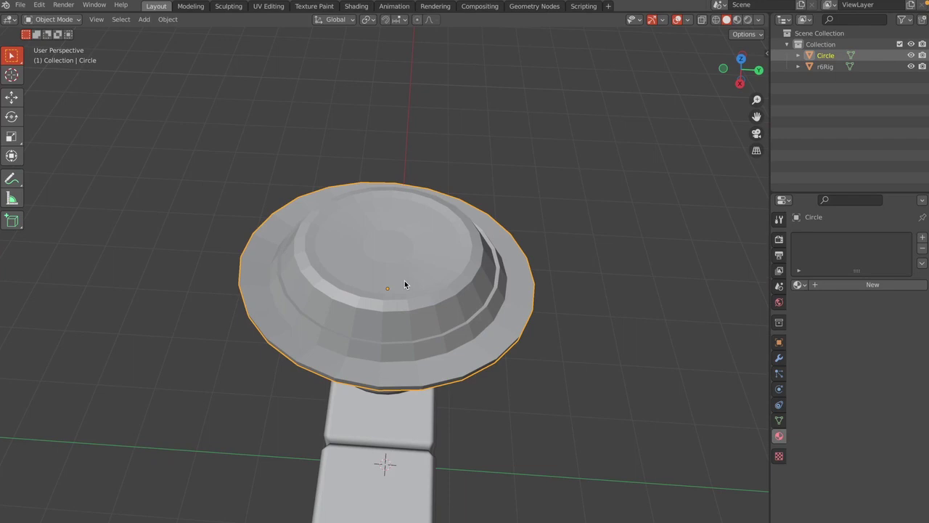
Step: Shade the hat smooth and enable Auto Smooth at 30° in its mesh normals settings
{"action": "right_click", "coordinate": [446, 260]}
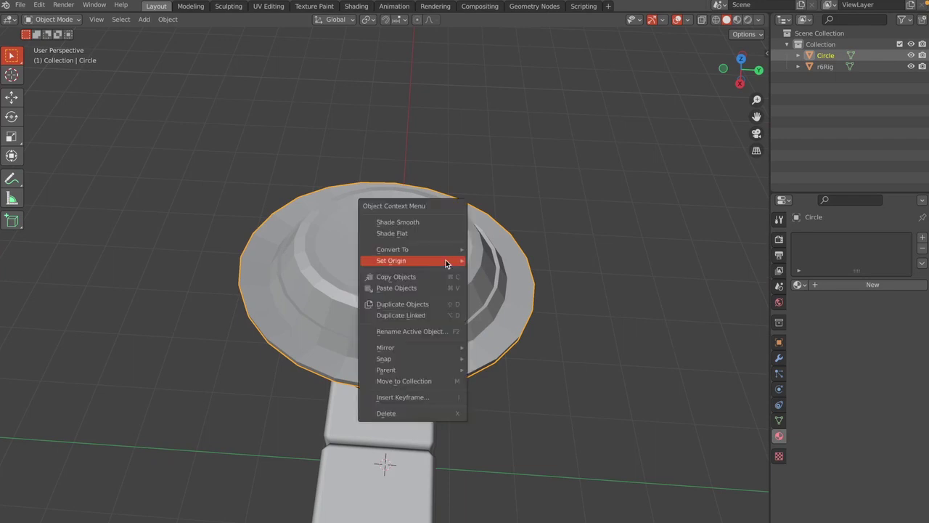
{"action": "left_click", "coordinate": [439, 222]}
{"action": "middle_click_drag", "start_coordinate": [480, 263], "coordinate": [518, 317]}
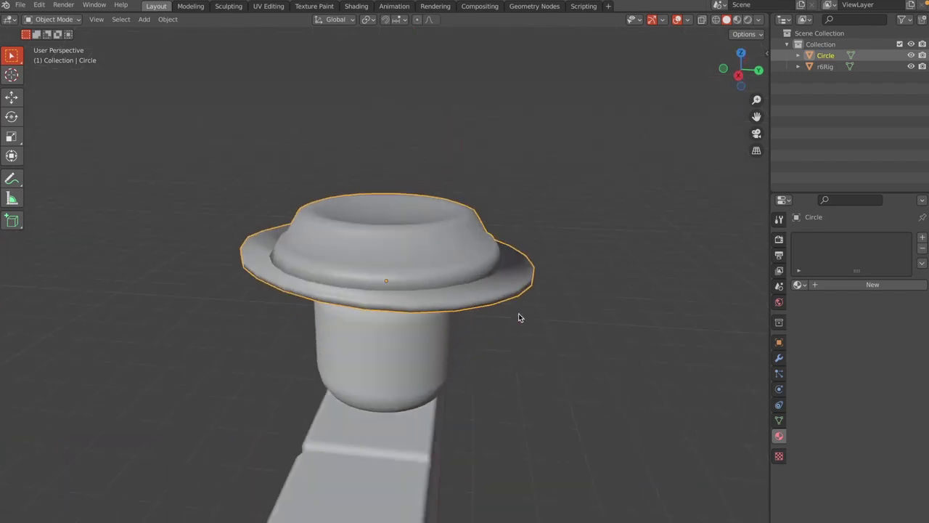
{"action": "left_click", "coordinate": [778, 421]}
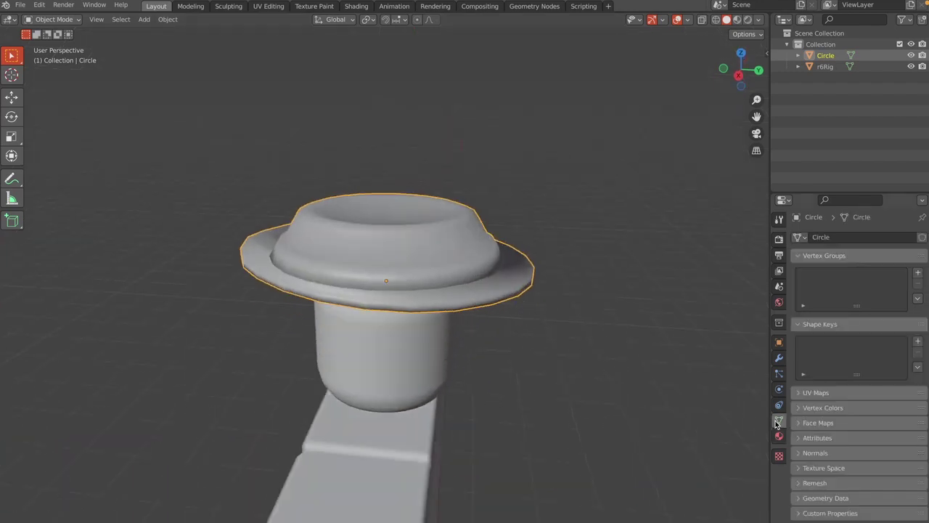
{"action": "left_click", "coordinate": [816, 453]}
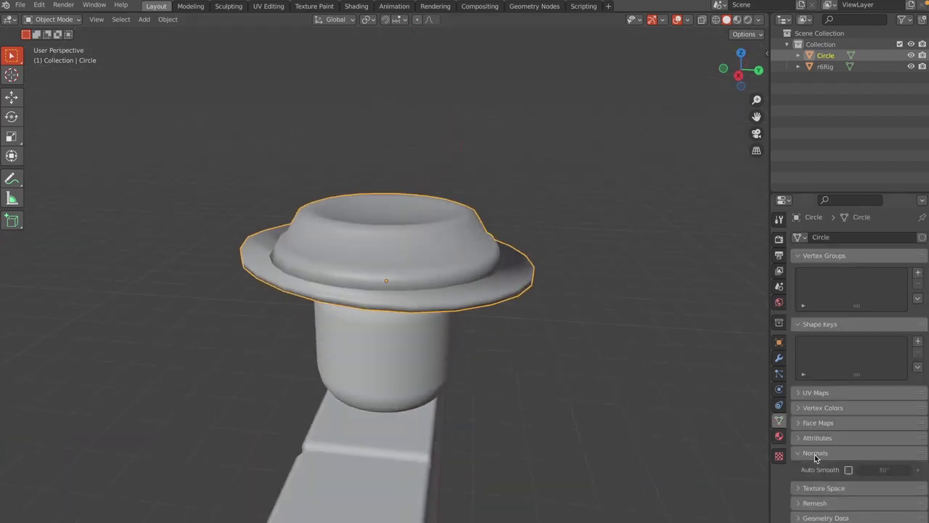
{"action": "left_click", "coordinate": [848, 470]}
Step: Raise the hat along global Z clear of the rig's head to expose its underside
{"action": "middle_click_drag", "start_coordinate": [560, 376], "coordinate": [530, 237]}
{"action": "key", "text": "g"}
{"action": "key", "text": "z"}
{"action": "left_click", "coordinate": [585, 272]}
Step: Select the large bottom face of the hat in Edit Mode and inset it by about 0.325 m
{"action": "key", "text": "Tab"}
{"action": "left_click", "coordinate": [111, 19]}
{"action": "left_click", "coordinate": [365, 249]}
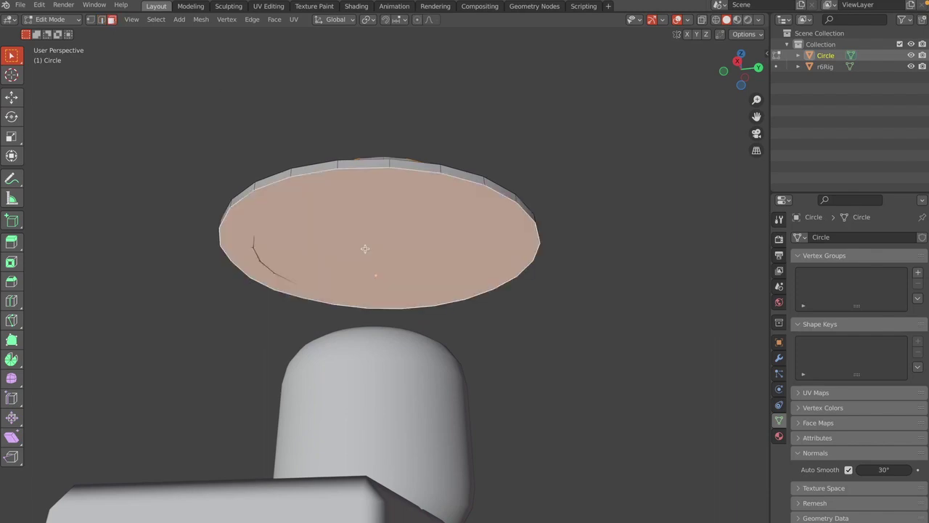
{"action": "middle_click_drag", "start_coordinate": [527, 252], "coordinate": [527, 253]}
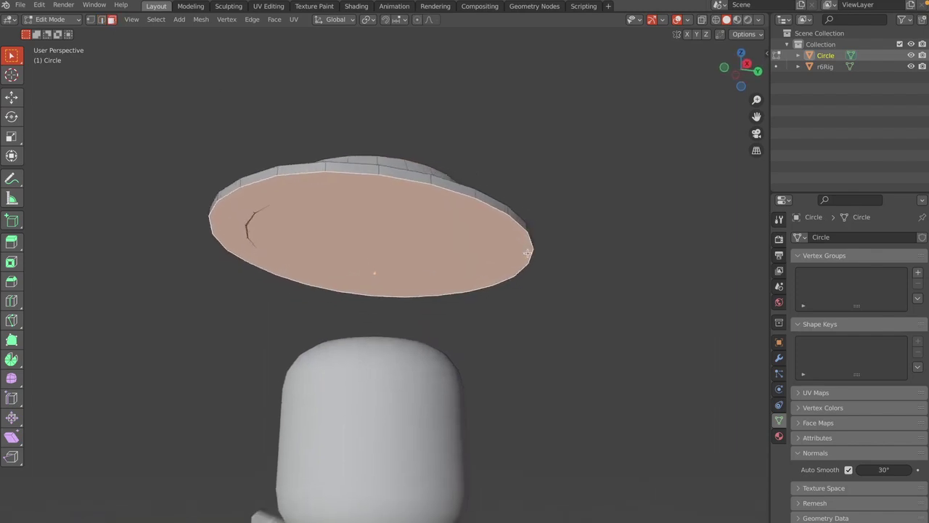
{"action": "key", "text": "i"}
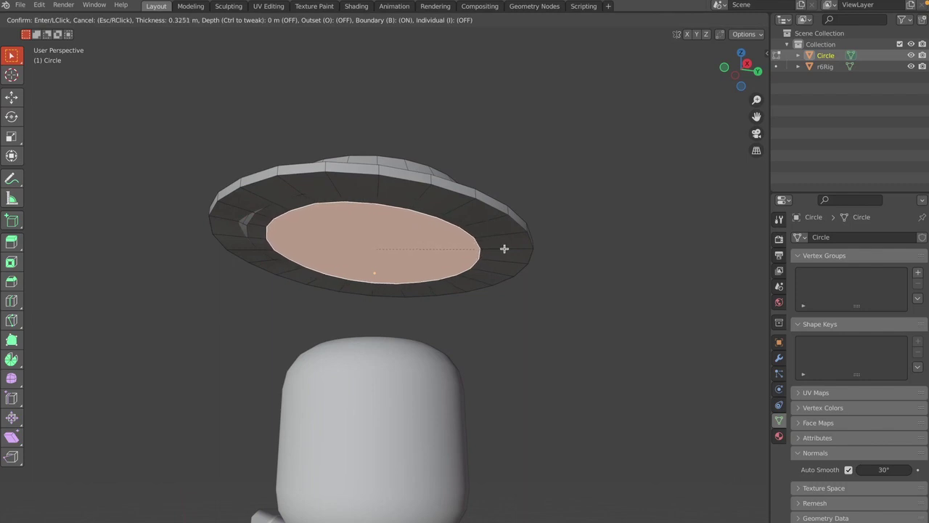
{"action": "left_click", "coordinate": [504, 249]}
Step: Extrude the inset bottom face about 0.19 m up into the hat and scale it to about 0.669
{"action": "key", "text": "e"}
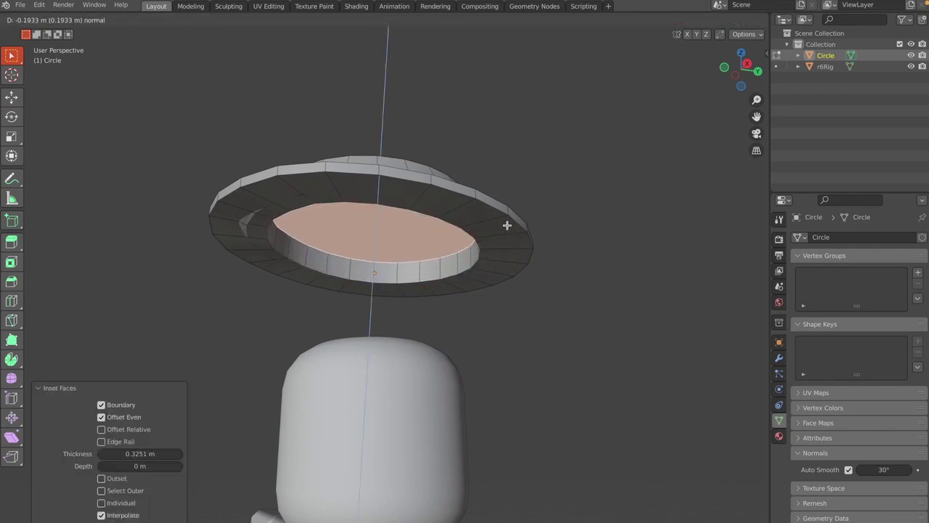
{"action": "left_click", "coordinate": [508, 225]}
{"action": "key", "text": "s"}
{"action": "left_click", "coordinate": [541, 219]}
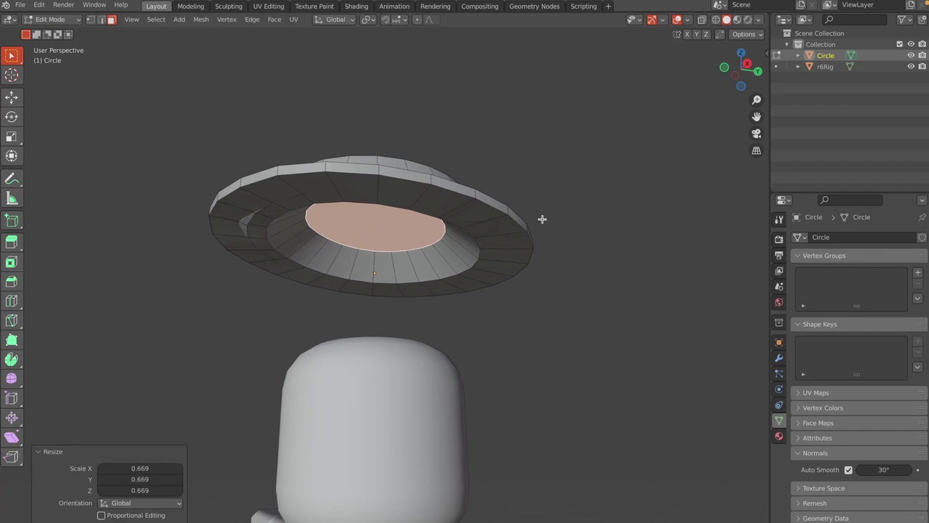
Step: Examine the hollowed underside of the hat and the band geometry poking through the brim
{"action": "scroll", "coordinate": [542, 219], "scroll_direction": "down", "scroll_amount": 5}
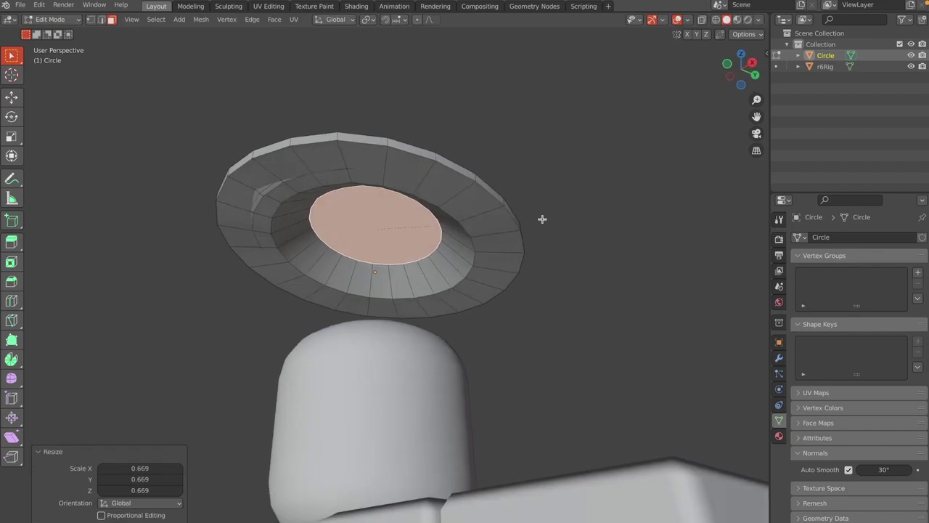
{"action": "key", "text": "ctrl+b"}
{"action": "right_click", "coordinate": [554, 222]}
{"action": "scroll", "coordinate": [554, 222], "scroll_direction": "up", "scroll_amount": 4}
{"action": "scroll", "coordinate": [553, 222], "scroll_direction": "down", "scroll_amount": 3}
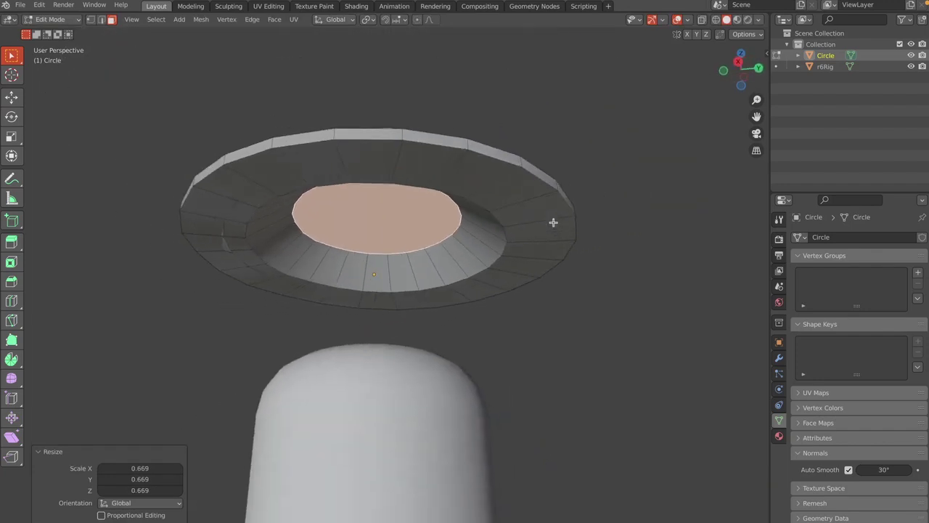
{"action": "middle_click_drag", "start_coordinate": [553, 222], "coordinate": [415, 198]}
{"action": "scroll", "coordinate": [464, 251], "scroll_direction": "down", "scroll_amount": 10}
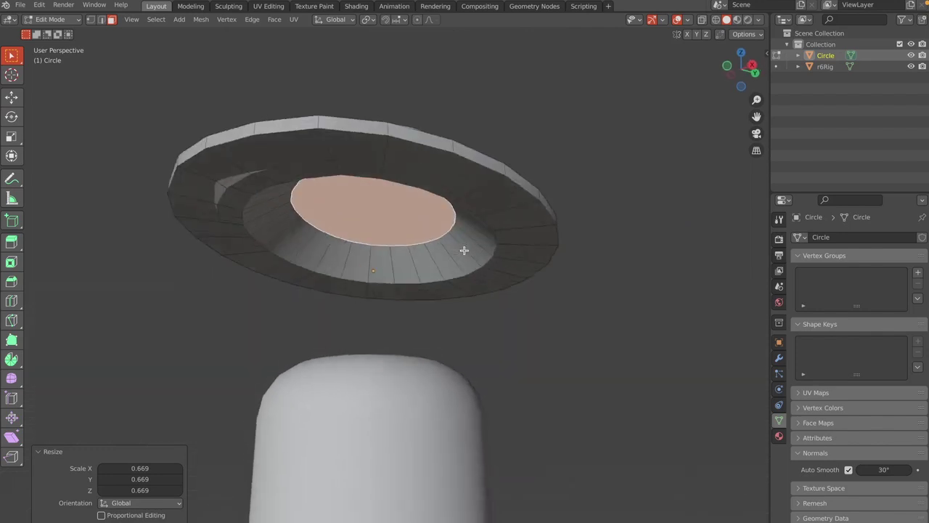
{"action": "scroll", "coordinate": [463, 250], "scroll_direction": "up", "scroll_amount": 3}
{"action": "middle_click_drag", "start_coordinate": [464, 250], "coordinate": [463, 249]}
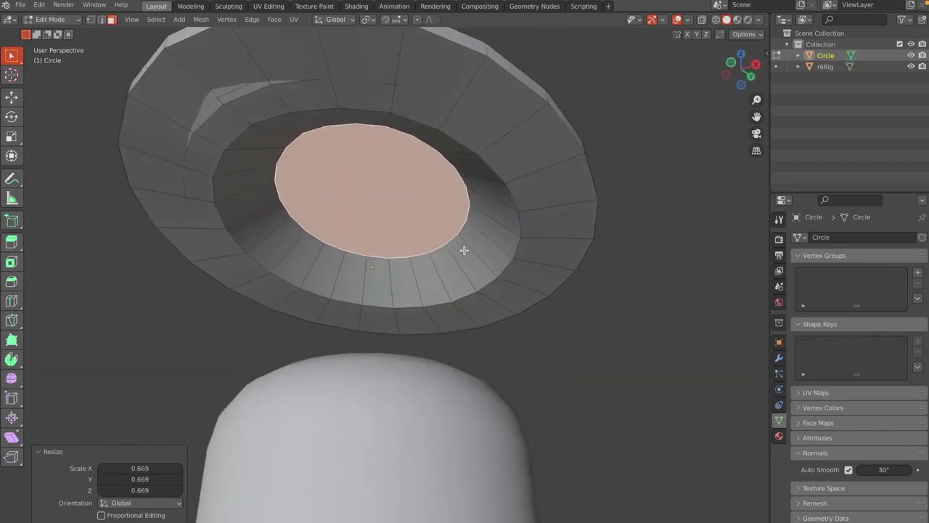
{"action": "middle_click_drag", "start_coordinate": [464, 249], "coordinate": [444, 198]}
{"action": "scroll", "coordinate": [392, 221], "scroll_direction": "down", "scroll_amount": 2}
{"action": "middle_click_drag", "start_coordinate": [392, 222], "coordinate": [304, 314]}
{"action": "middle_click_drag", "start_coordinate": [421, 297], "coordinate": [421, 298]}
{"action": "middle_click_drag", "start_coordinate": [421, 298], "coordinate": [421, 298]}
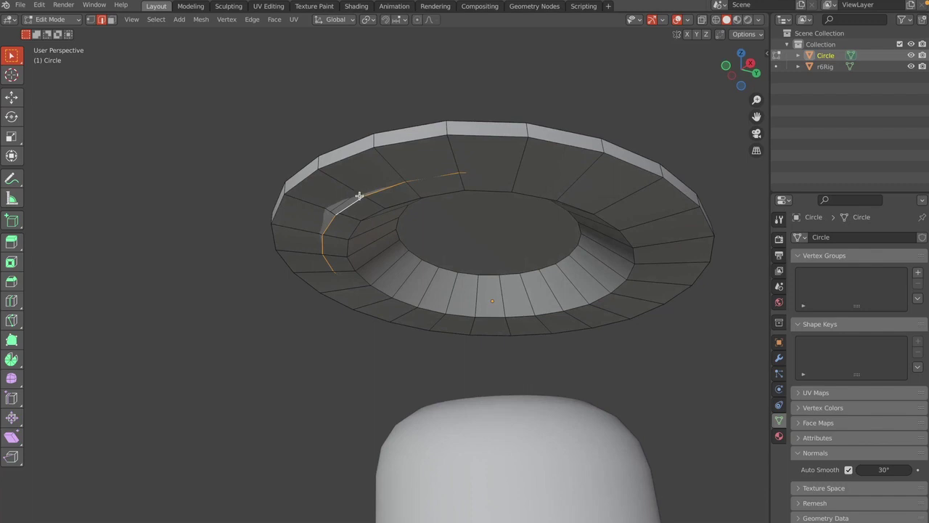
Step: Select the edge loop poking through the brim's underside and raise it about 0.031 m along global Z
{"action": "scroll", "coordinate": [353, 241], "scroll_direction": "up", "scroll_amount": 3}
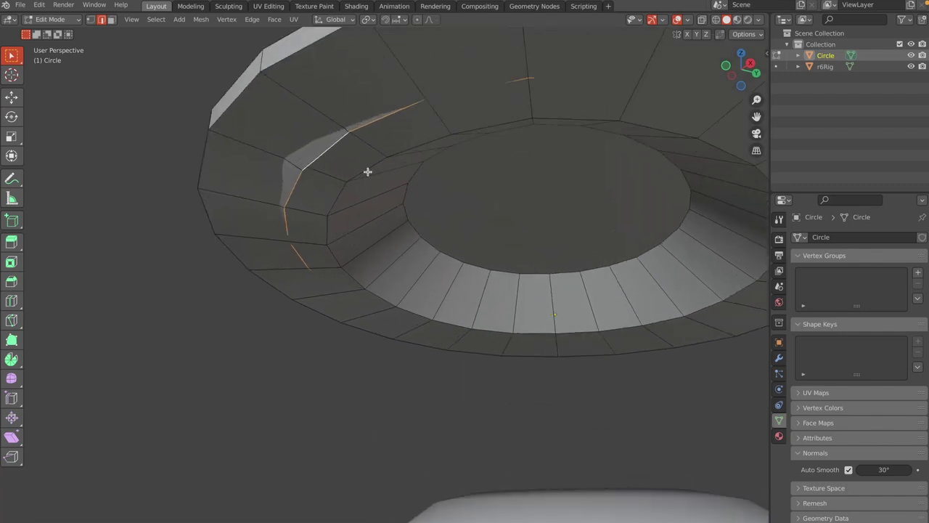
{"action": "middle_click_drag", "start_coordinate": [332, 141], "coordinate": [332, 141]}
{"action": "left_click", "coordinate": [198, 245]}
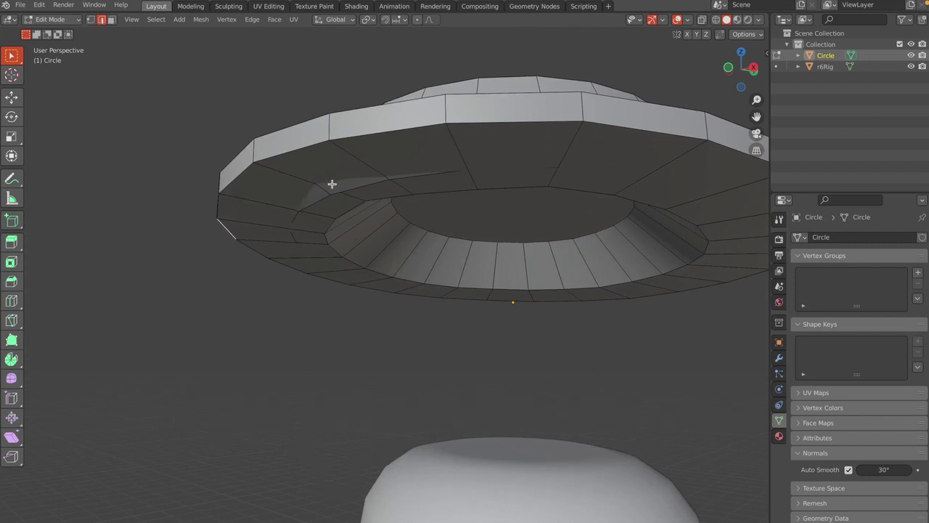
{"action": "left_click", "coordinate": [311, 199], "text": "alt"}
{"action": "middle_click_drag", "start_coordinate": [429, 214], "coordinate": [428, 215]}
{"action": "key", "text": "g"}
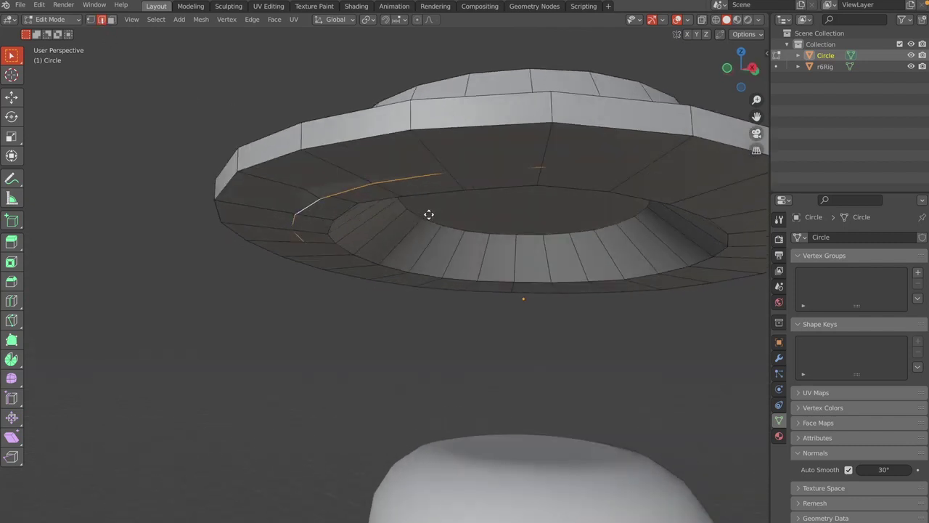
{"action": "key", "text": "z"}
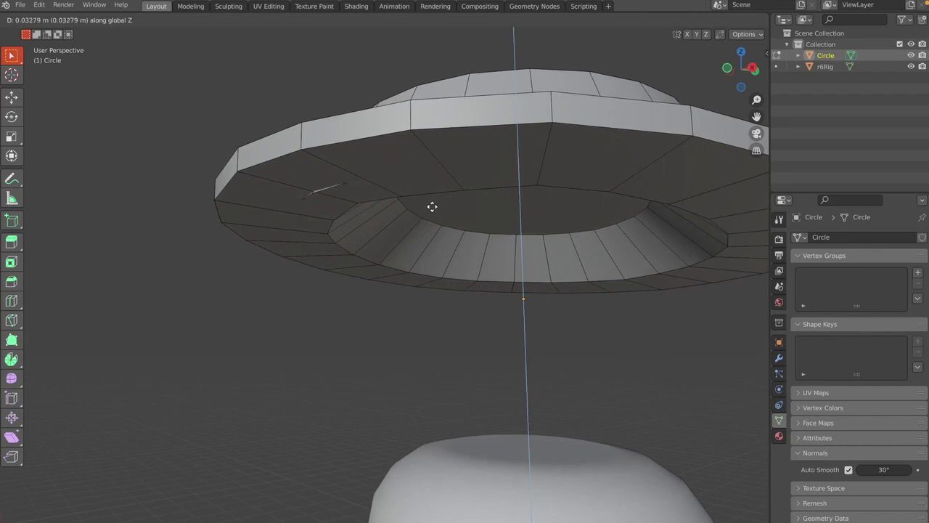
{"action": "left_click", "coordinate": [432, 207]}
Step: Scale the band's lower edge loop to about 0.99 and raise it a further 0.035 m or so along global Z
{"action": "middle_click_drag", "start_coordinate": [432, 207], "coordinate": [492, 195]}
{"action": "key", "text": "s"}
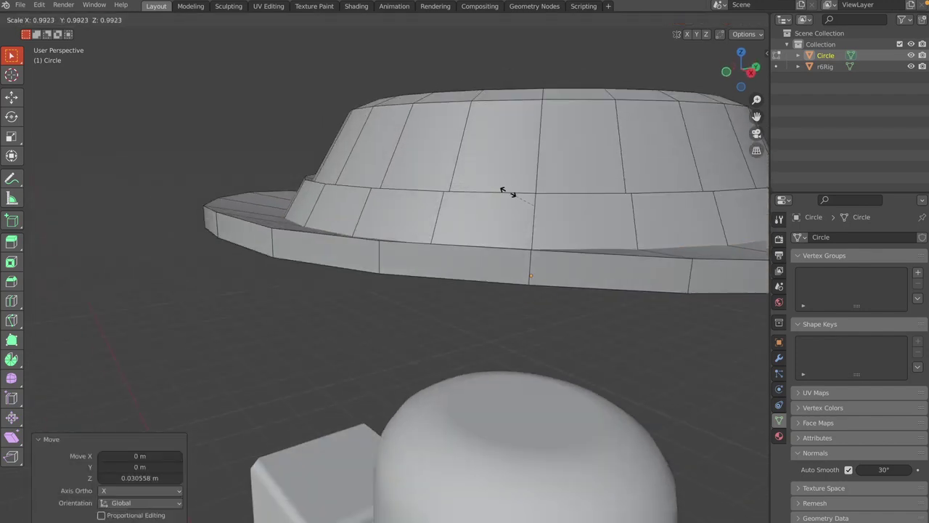
{"action": "left_click", "coordinate": [504, 192]}
{"action": "middle_click_drag", "start_coordinate": [504, 192], "coordinate": [466, 177]}
{"action": "middle_click_drag", "start_coordinate": [323, 175], "coordinate": [324, 174]}
{"action": "key", "text": "g"}
{"action": "key", "text": "z"}
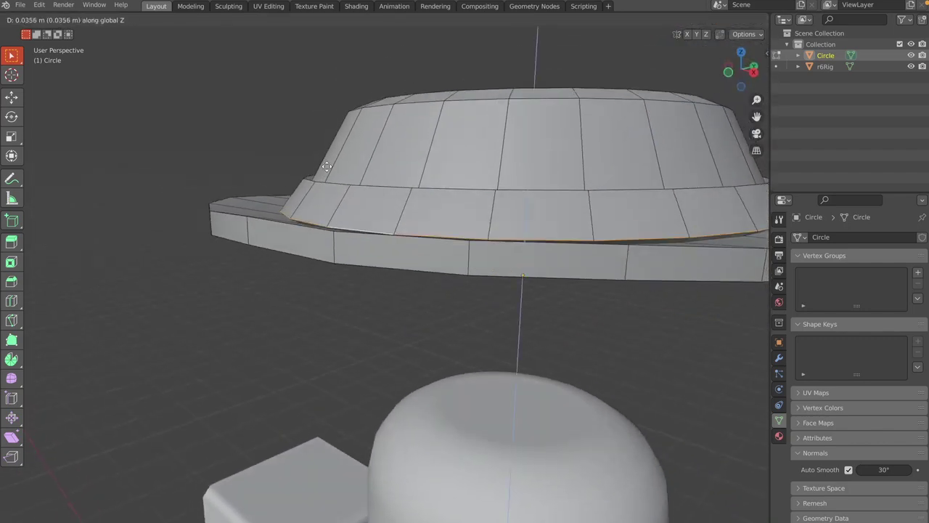
{"action": "left_click", "coordinate": [327, 169]}
Step: Return to Object Mode, lower the hat back onto the rig's head, and review its fit
{"action": "middle_click_drag", "start_coordinate": [326, 170], "coordinate": [326, 170]}
{"action": "scroll", "coordinate": [326, 169], "scroll_direction": "down", "scroll_amount": 2}
{"action": "key", "text": "Tab"}
{"action": "left_click", "coordinate": [373, 145]}
{"action": "scroll", "coordinate": [374, 145], "scroll_direction": "down", "scroll_amount": 5}
{"action": "middle_click_drag", "start_coordinate": [374, 145], "coordinate": [374, 146]}
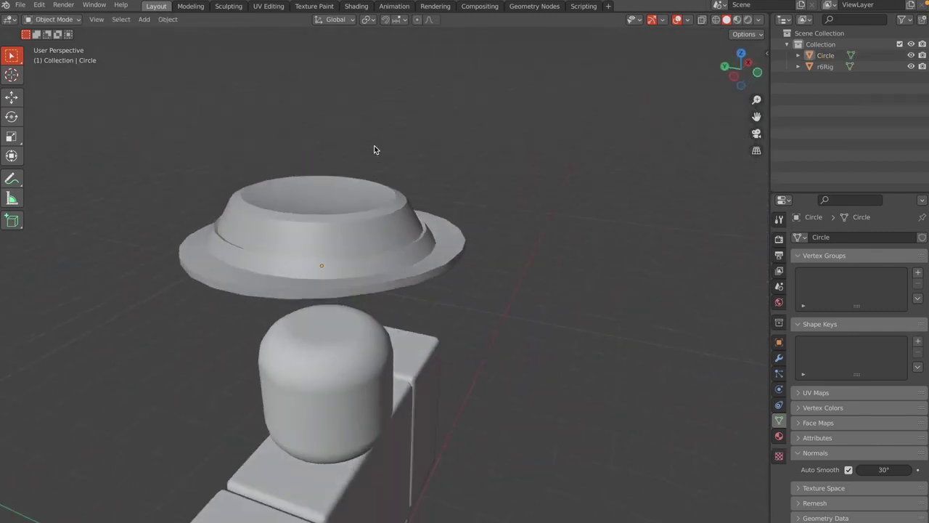
{"action": "middle_click_drag", "start_coordinate": [374, 150], "coordinate": [373, 158]}
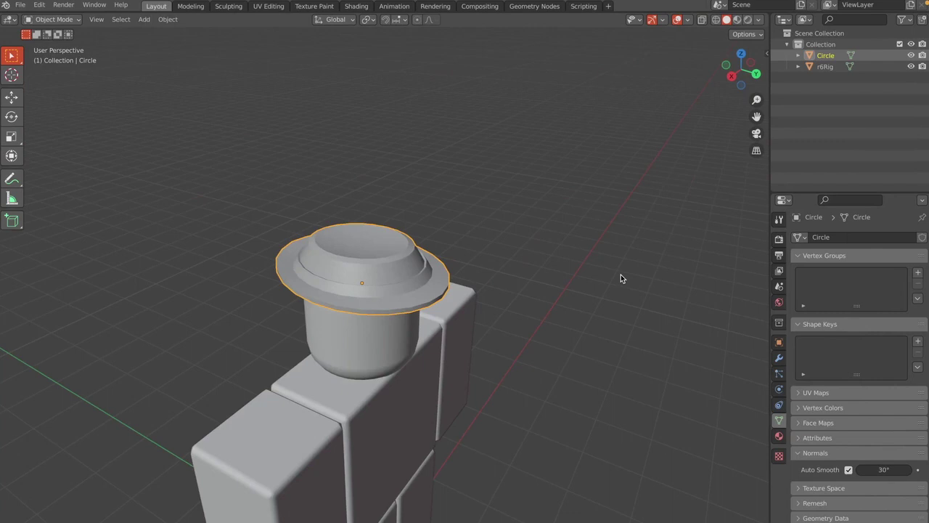
{"action": "scroll", "coordinate": [620, 278], "scroll_direction": "up", "scroll_amount": 3}
{"action": "middle_click_drag", "start_coordinate": [621, 275], "coordinate": [621, 274]}
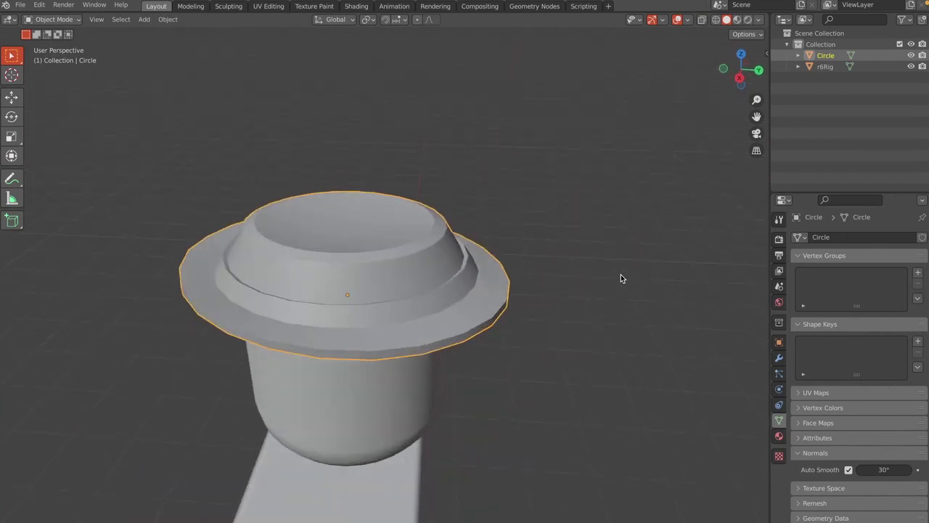
Step: Adjust the height of the crown's top faces along global Z, and deselect the hat in Object Mode
{"action": "key", "text": "Tab"}
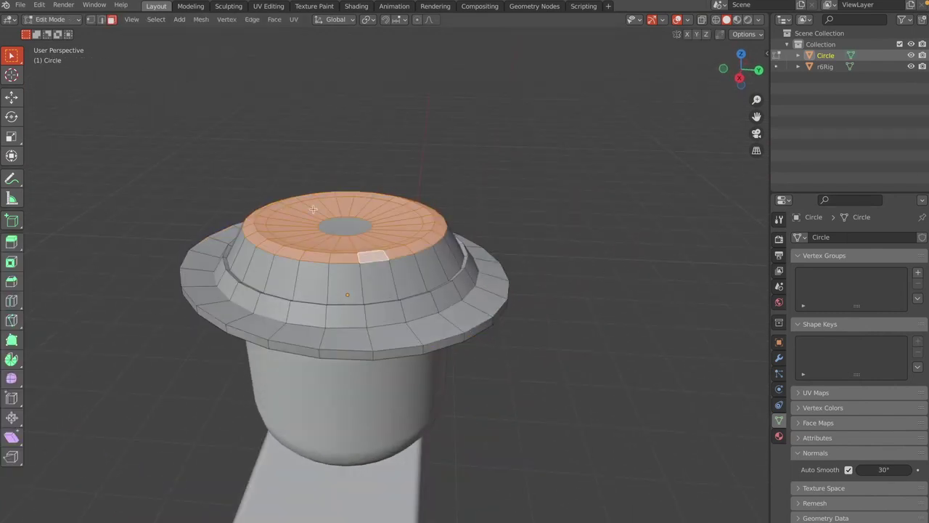
{"action": "key", "text": "g"}
{"action": "key", "text": "z"}
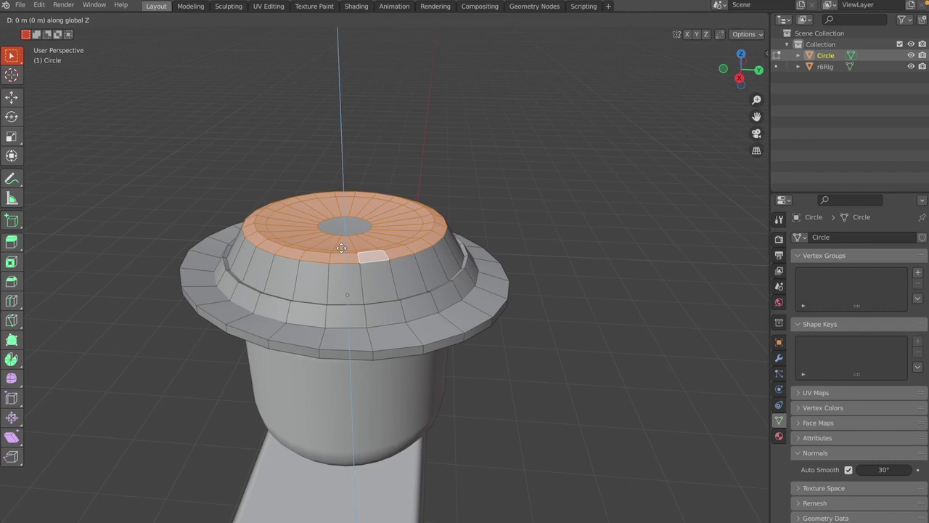
{"action": "left_click", "coordinate": [341, 247]}
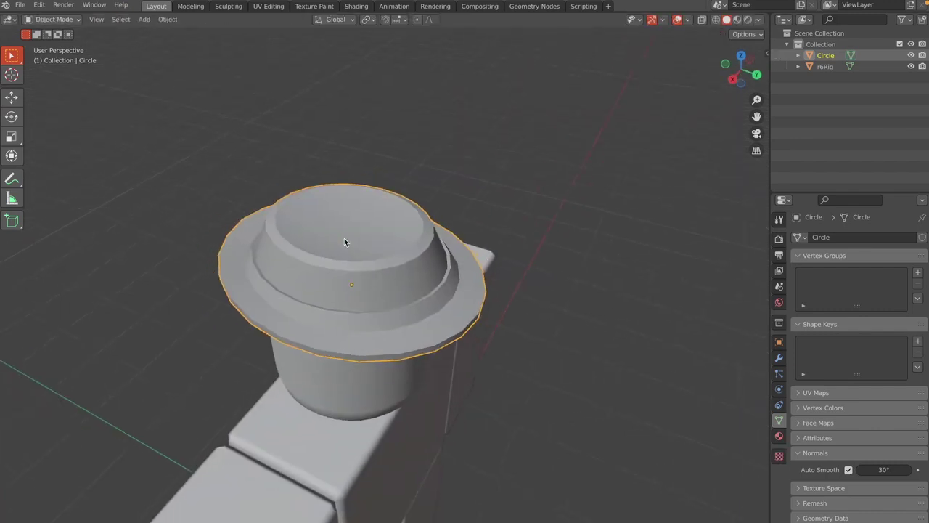
{"action": "scroll", "coordinate": [344, 238], "scroll_direction": "down", "scroll_amount": 4}
{"action": "left_click", "coordinate": [345, 85]}
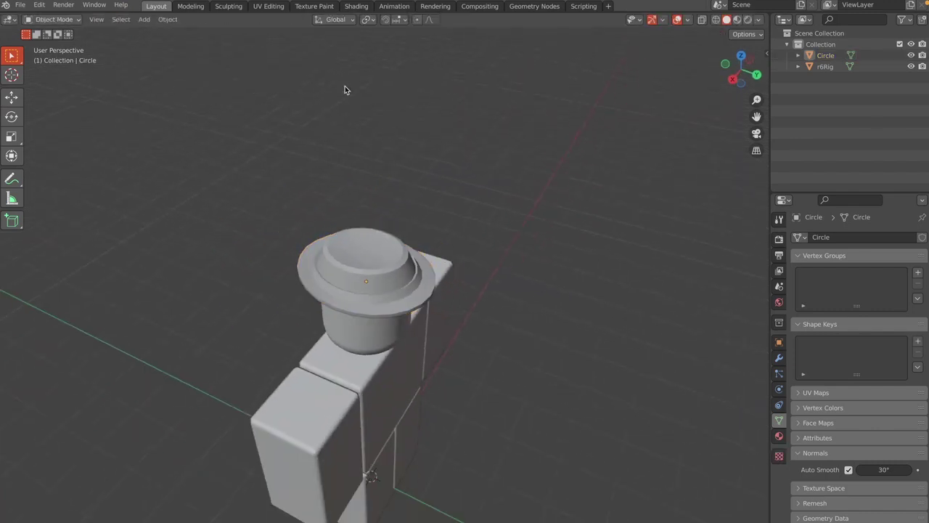
Step: Switch to the UV Editing workspace and open the Pallet.png image in the UV editor
{"action": "left_click", "coordinate": [268, 6]}
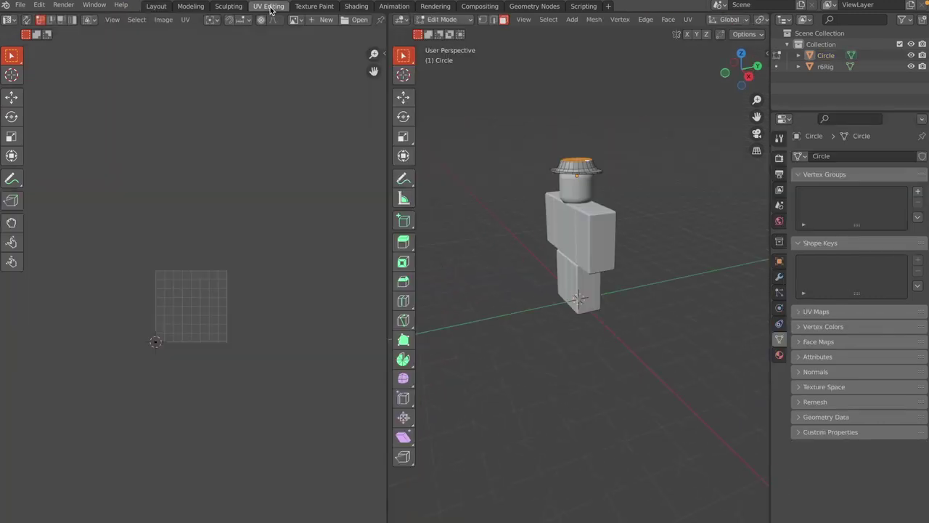
{"action": "left_click", "coordinate": [359, 20]}
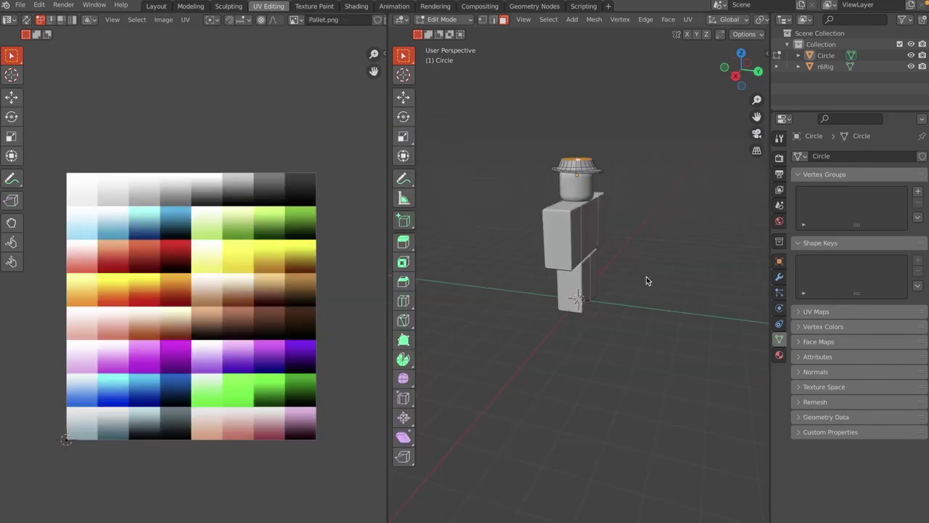
{"action": "scroll", "coordinate": [647, 277], "scroll_direction": "up", "scroll_amount": 5, "text": "shift"}
{"action": "scroll", "coordinate": [647, 277], "scroll_direction": "up", "scroll_amount": 3}
{"action": "scroll", "coordinate": [647, 276], "scroll_direction": "left", "scroll_amount": 10}
{"action": "middle_click_drag", "start_coordinate": [646, 280], "coordinate": [631, 279]}
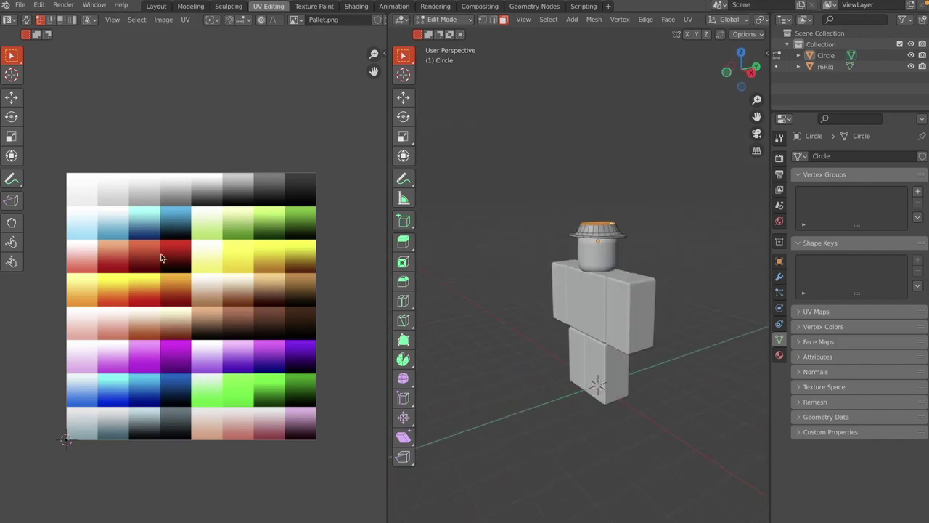
{"action": "middle_click_drag", "start_coordinate": [595, 291], "coordinate": [672, 232]}
{"action": "scroll", "coordinate": [671, 232], "scroll_direction": "up", "scroll_amount": 4}
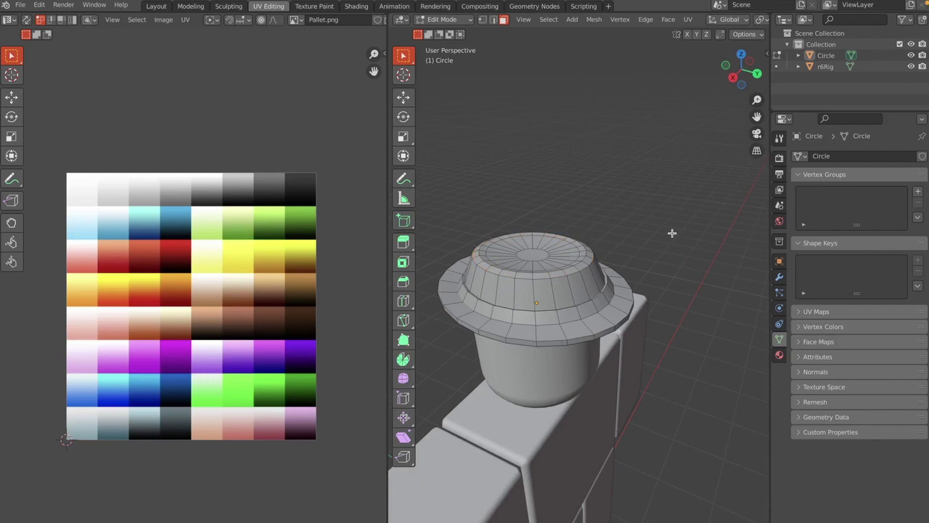
Step: Add a new material to the hat and use Pallet.png as an Image Texture for its Base Color
{"action": "left_click", "coordinate": [779, 354]}
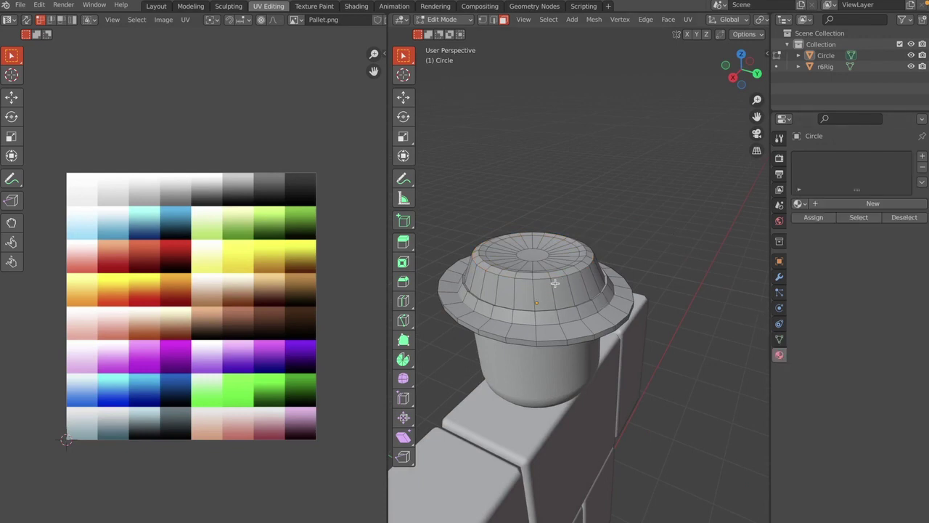
{"action": "left_click", "coordinate": [872, 203]}
{"action": "left_click", "coordinate": [850, 336]}
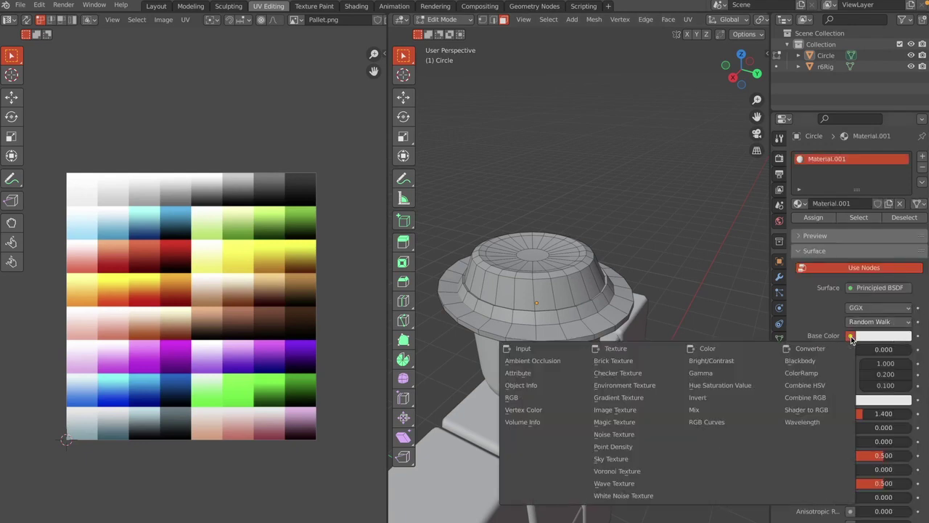
{"action": "left_click", "coordinate": [623, 409]}
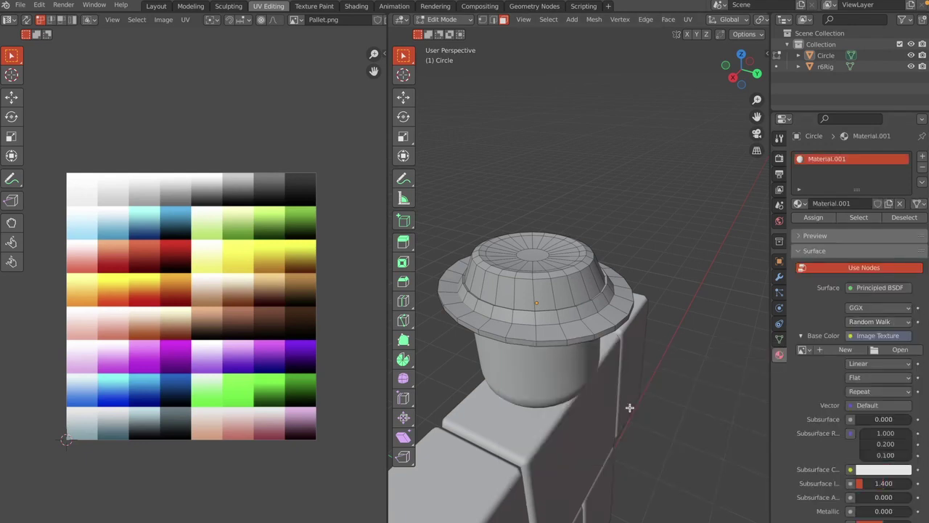
{"action": "left_click", "coordinate": [804, 351]}
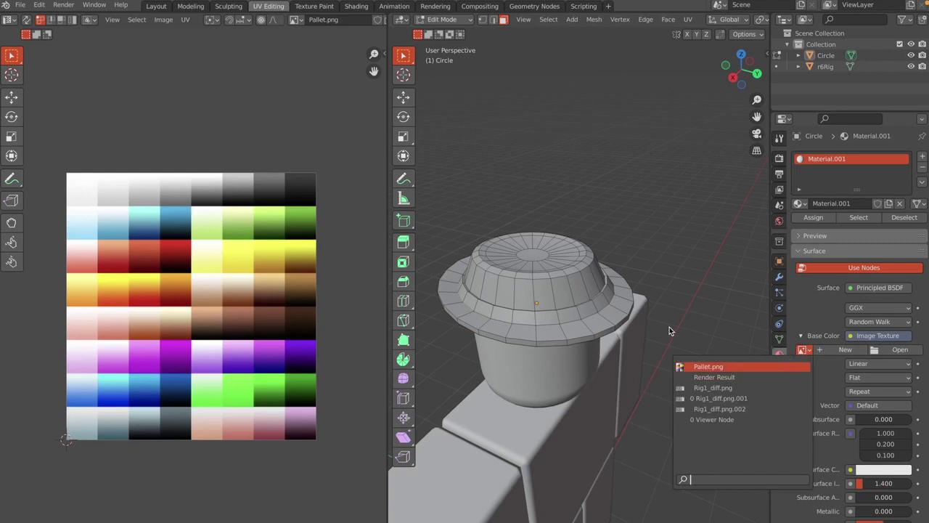
{"action": "left_click", "coordinate": [707, 365]}
Step: Select the loop of band faces around the hat and unwrap it with the Unwrap method
{"action": "mouse_move", "coordinate": [624, 282]}
{"action": "middle_mouse_down"}
{"action": "mouse_move", "coordinate": [635, 277]}
{"action": "mouse_move", "coordinate": [630, 268]}
{"action": "mouse_move", "coordinate": [624, 280]}
{"action": "middle_mouse_up"}
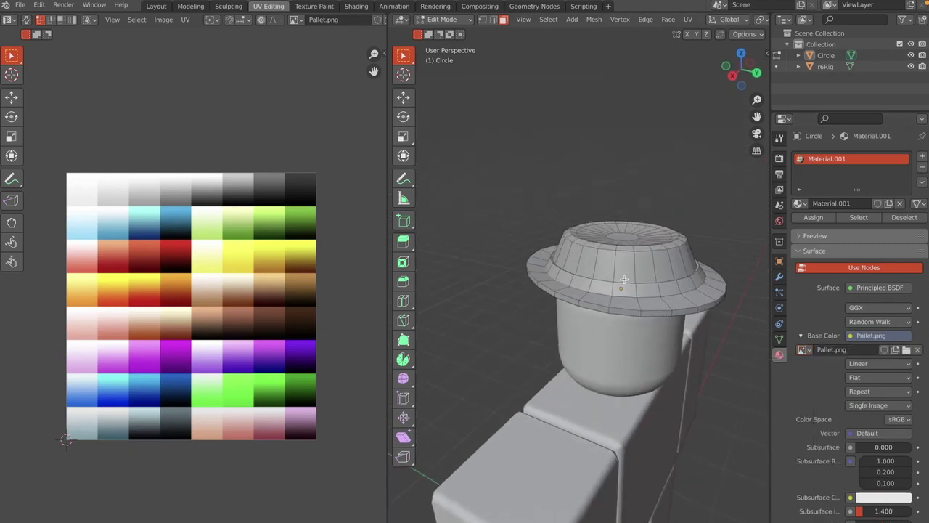
{"action": "scroll", "coordinate": [624, 280], "scroll_direction": "up", "scroll_amount": 2}
{"action": "scroll", "coordinate": [533, 116], "scroll_direction": "up", "scroll_amount": 6}
{"action": "scroll", "coordinate": [533, 116], "scroll_direction": "left", "scroll_amount": 3}
{"action": "scroll", "coordinate": [589, 147], "scroll_direction": "left", "scroll_amount": 3}
{"action": "scroll", "coordinate": [588, 146], "scroll_direction": "right", "scroll_amount": 1}
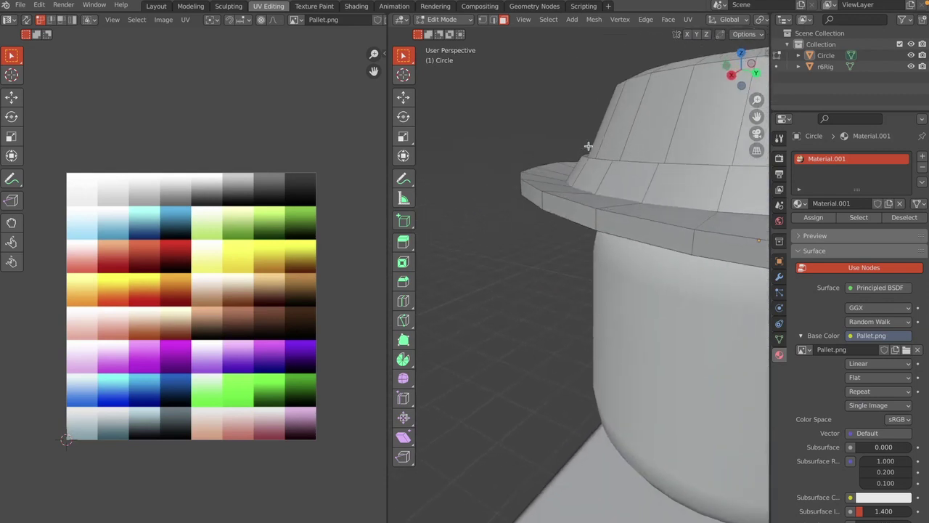
{"action": "left_click", "coordinate": [576, 159], "text": "alt"}
{"action": "scroll", "coordinate": [577, 158], "scroll_direction": "down", "scroll_amount": 3}
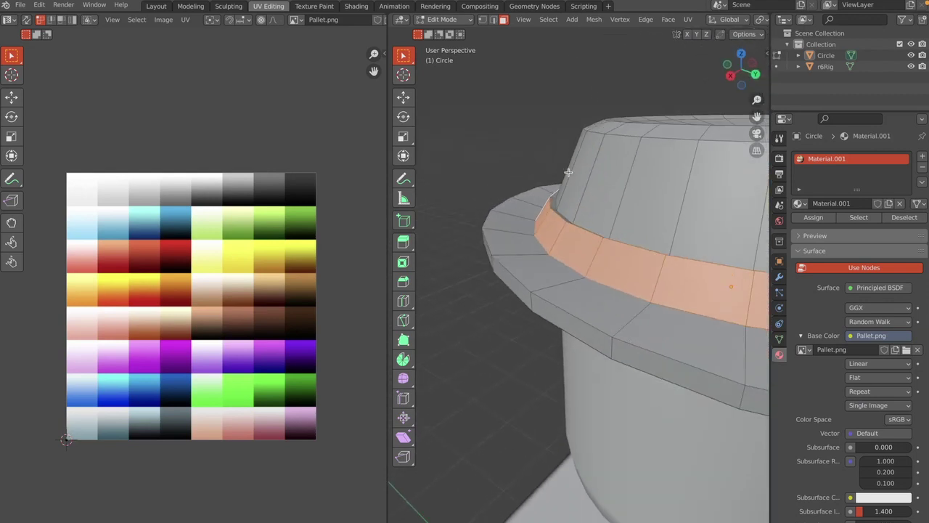
{"action": "scroll", "coordinate": [553, 196], "scroll_direction": "down", "scroll_amount": 5}
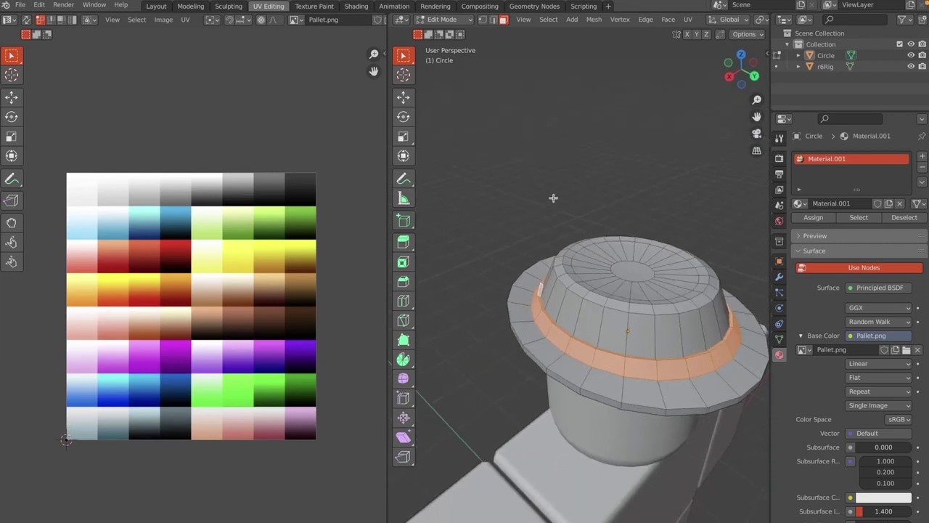
{"action": "scroll", "coordinate": [553, 198], "scroll_direction": "down", "scroll_amount": 2}
{"action": "key", "text": "u"}
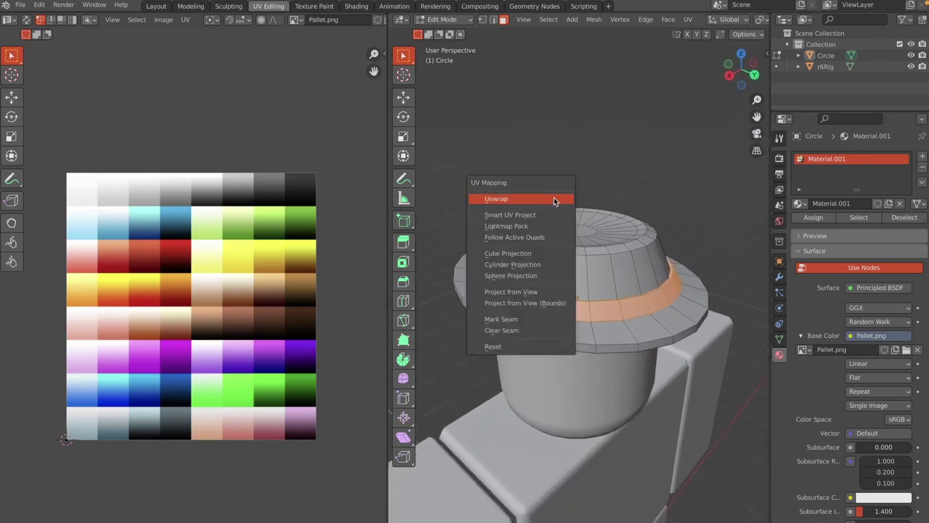
{"action": "left_click", "coordinate": [554, 198]}
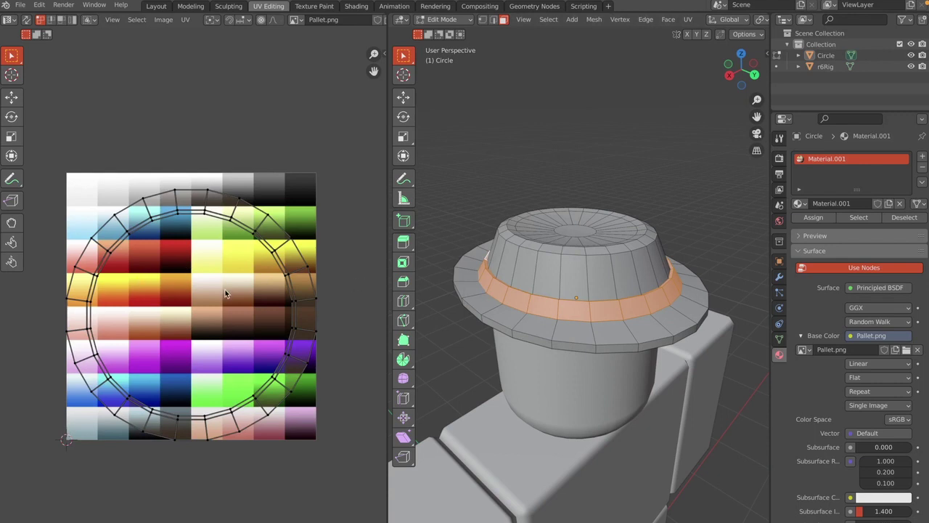
Step: Scale all the band's UVs to 0, move them onto the palette's bright blue swatch, and display the model in Material Preview shading
{"action": "key", "text": "a"}
{"action": "key", "text": "s"}
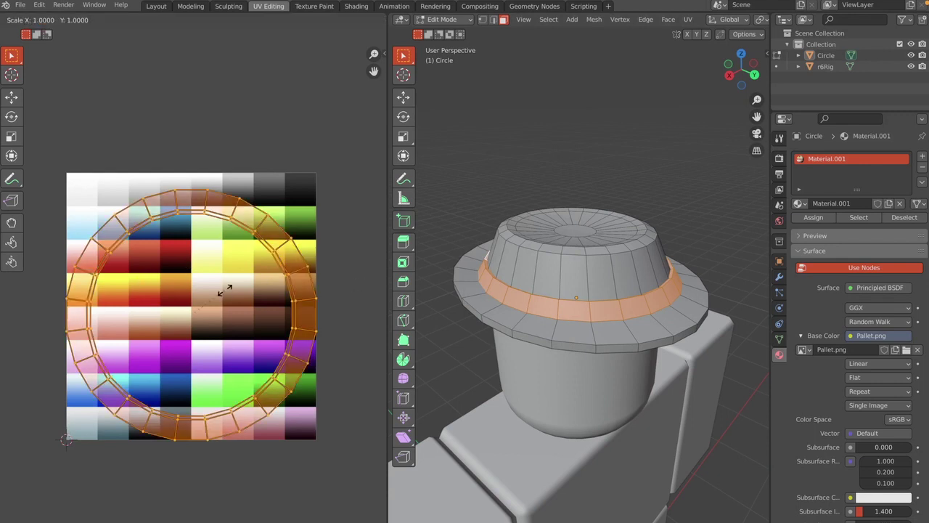
{"action": "key", "text": "0"}
{"action": "key", "text": "Return"}
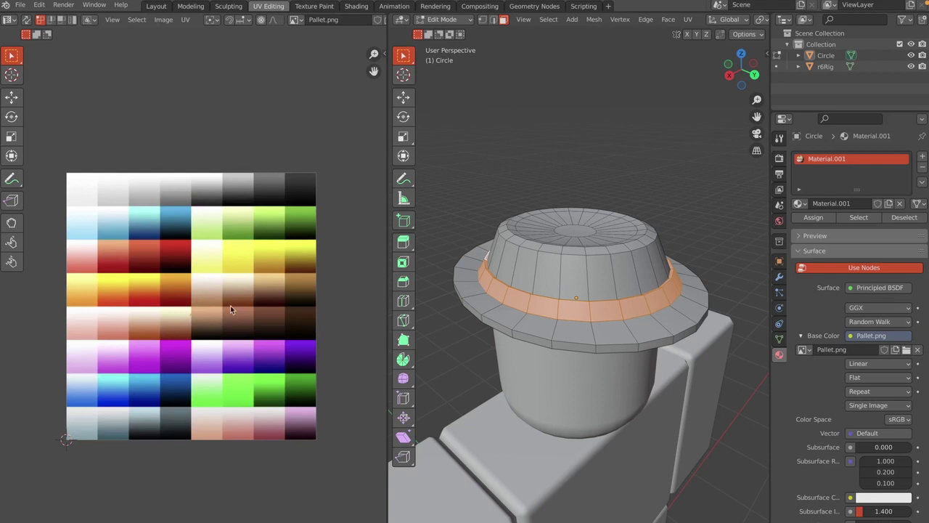
{"action": "key", "text": "g"}
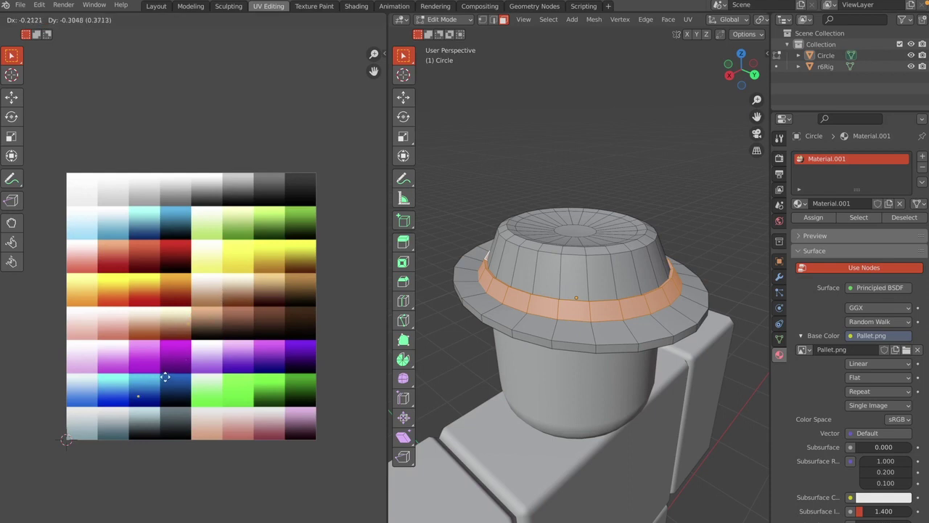
{"action": "left_click", "coordinate": [146, 368]}
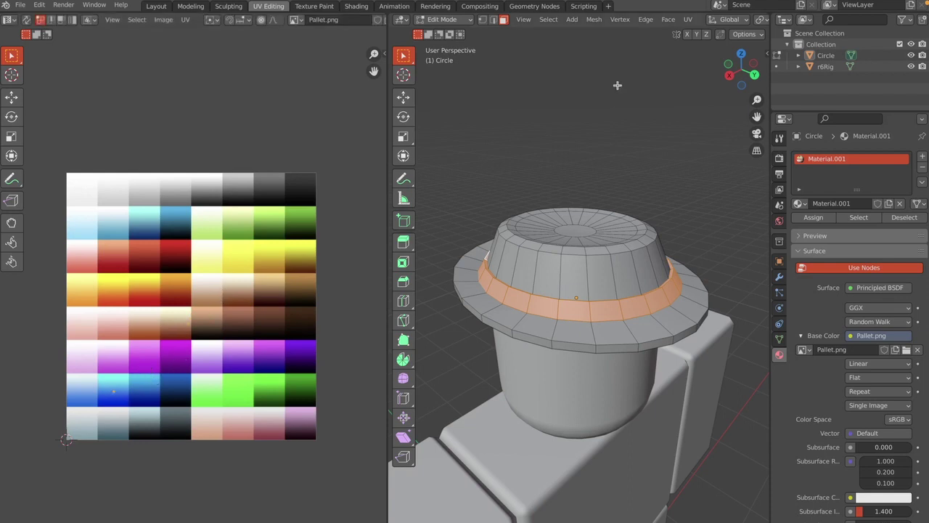
{"action": "scroll", "coordinate": [689, 21], "scroll_direction": "down", "scroll_amount": 2}
{"action": "scroll", "coordinate": [689, 21], "scroll_direction": "down", "scroll_amount": 4}
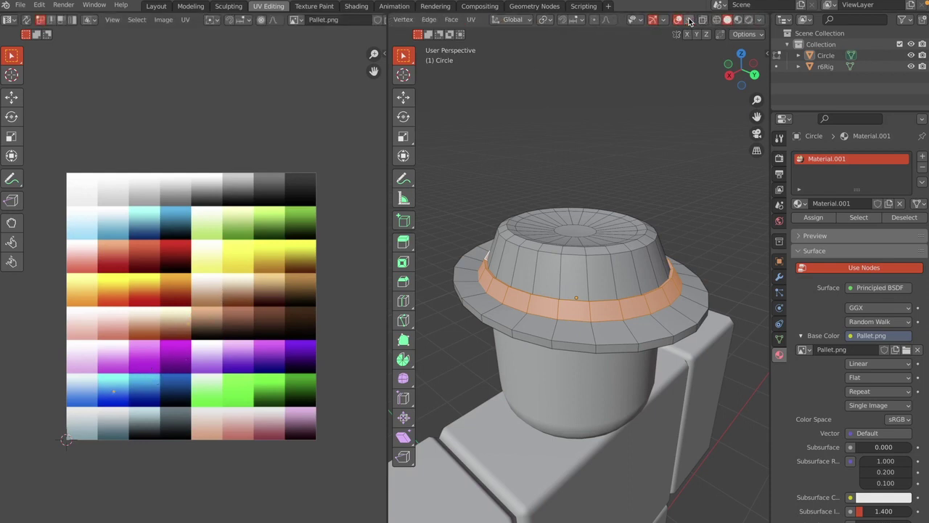
{"action": "left_click", "coordinate": [737, 20]}
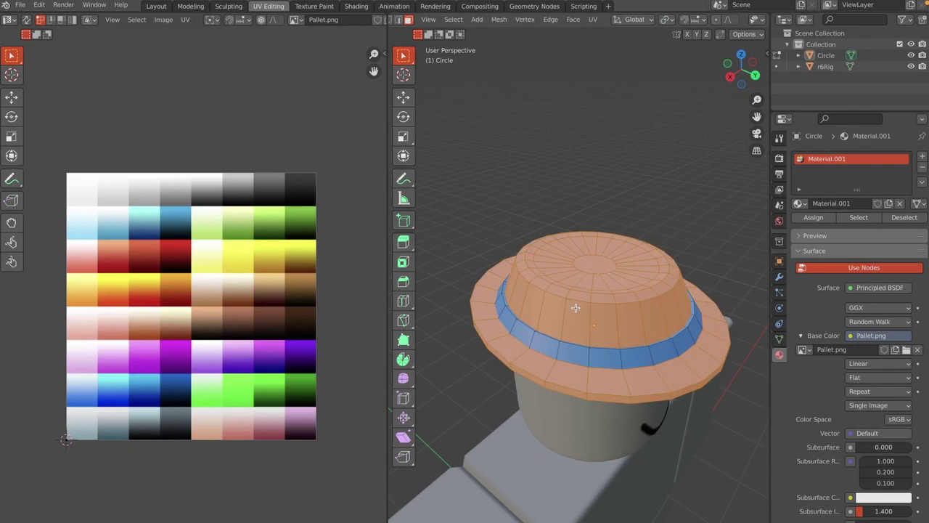
Step: Colour all hat faces except the band white by unwrapping them, scaling their UVs to 0 and moving them onto the palette's first top-row swatch
{"action": "key", "text": "u"}
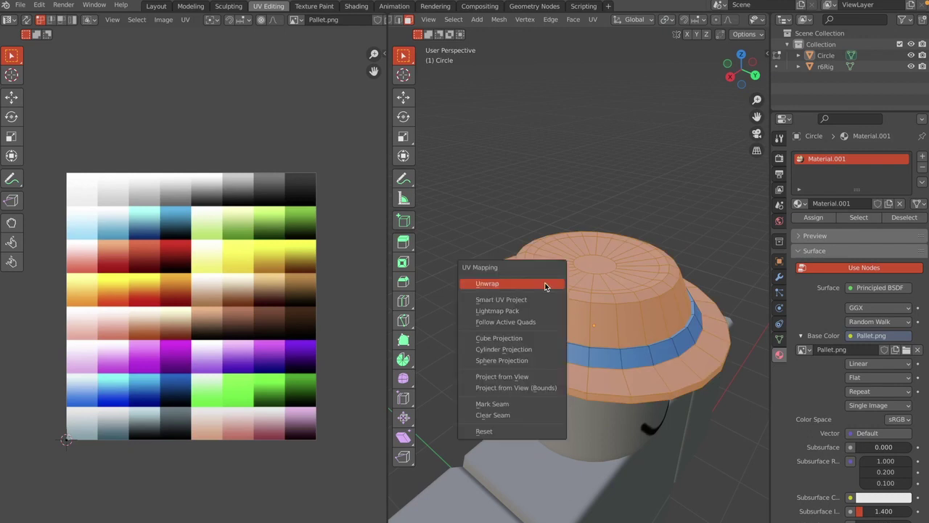
{"action": "left_click", "coordinate": [544, 283]}
{"action": "key", "text": "a"}
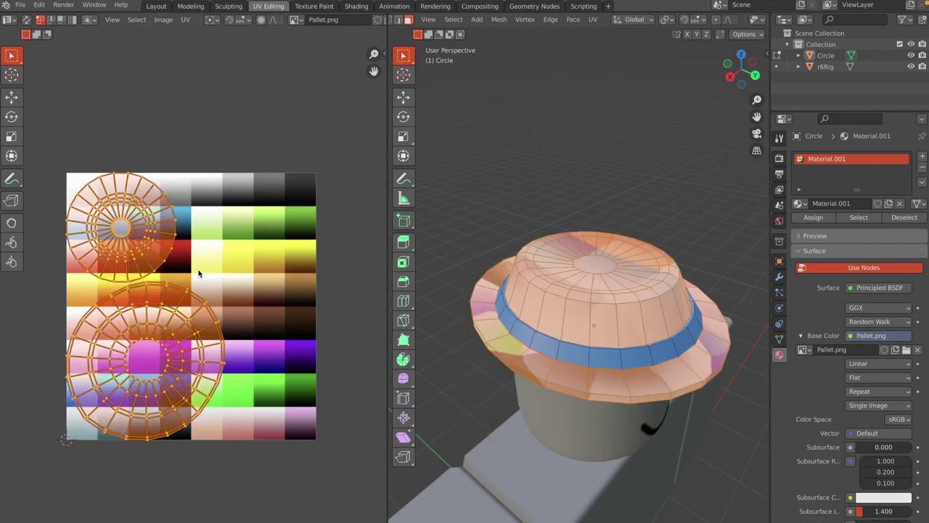
{"action": "key", "text": "s"}
{"action": "key", "text": "0"}
{"action": "key", "text": "Return"}
{"action": "key", "text": "g"}
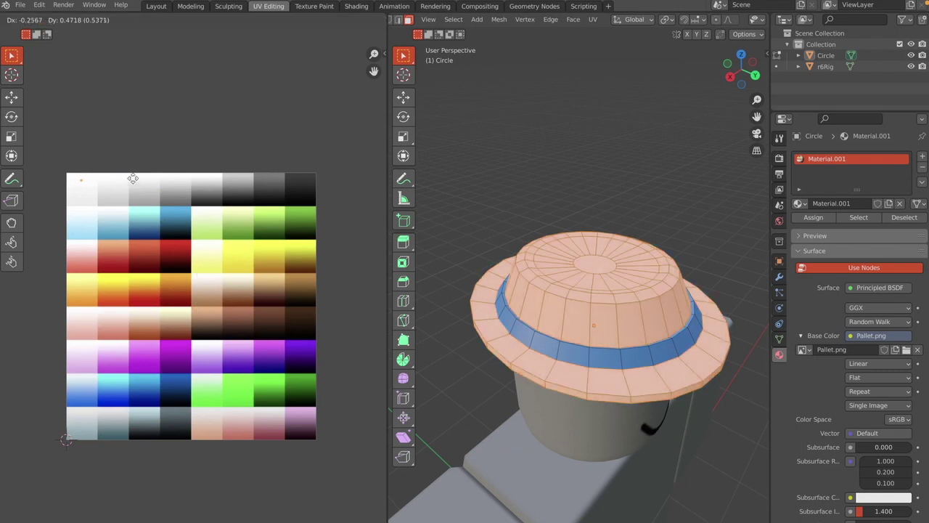
{"action": "left_click", "coordinate": [143, 188]}
Step: Return to Object Mode, select the hat, and review its white and blue colouring on the rig
{"action": "key", "text": "Tab"}
{"action": "scroll", "coordinate": [491, 198], "scroll_direction": "down", "scroll_amount": 5}
{"action": "scroll", "coordinate": [491, 198], "scroll_direction": "left", "scroll_amount": 5}
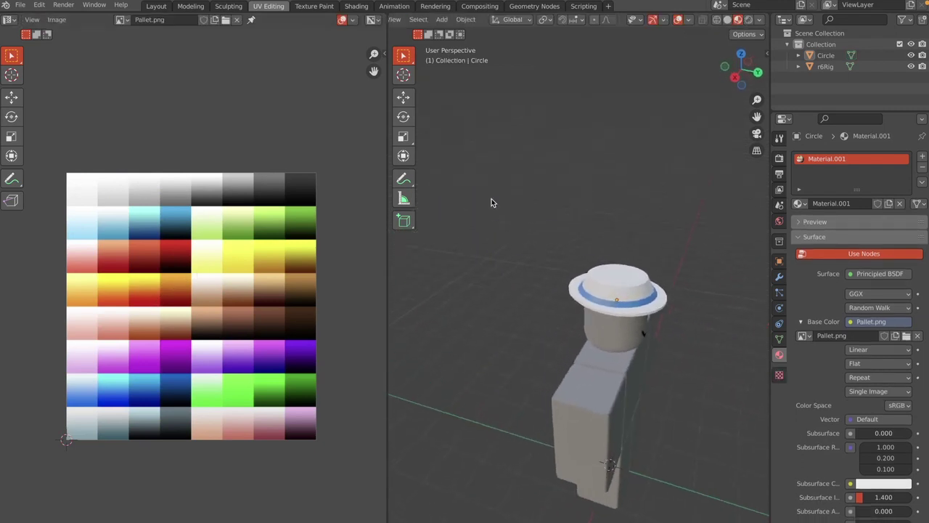
{"action": "scroll", "coordinate": [491, 198], "scroll_direction": "up", "scroll_amount": 5}
{"action": "left_click", "coordinate": [556, 239]}
{"action": "scroll", "coordinate": [556, 239], "scroll_direction": "down", "scroll_amount": 5}
{"action": "scroll", "coordinate": [555, 240], "scroll_direction": "right", "scroll_amount": 3}
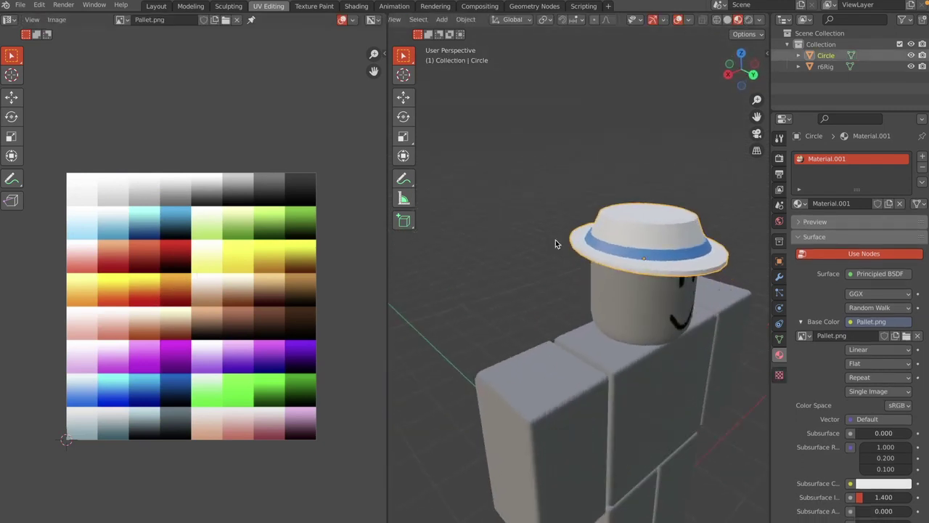
{"action": "scroll", "coordinate": [555, 240], "scroll_direction": "right", "scroll_amount": 3}
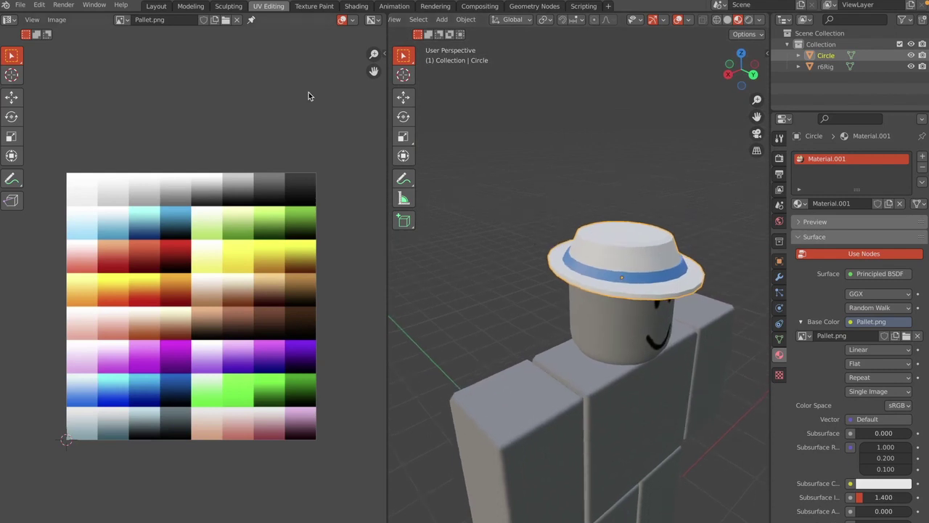
Step: Switch to the Modeling workspace and keep only the hat selected on the rig
{"action": "left_click", "coordinate": [197, 8]}
{"action": "left_click", "coordinate": [350, 113]}
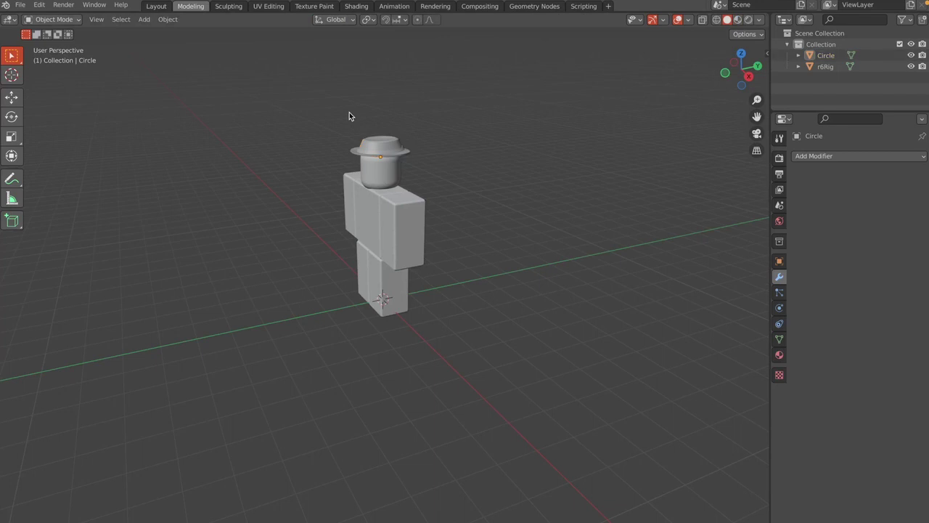
{"action": "middle_click_drag", "start_coordinate": [350, 114], "coordinate": [351, 116]}
{"action": "scroll", "coordinate": [350, 114], "scroll_direction": "up", "scroll_amount": 2}
{"action": "key", "text": "ctrl+z"}
Step: Export the hat as a Wavefront (.obj) file limited to Selection Only
{"action": "left_click", "coordinate": [19, 5]}
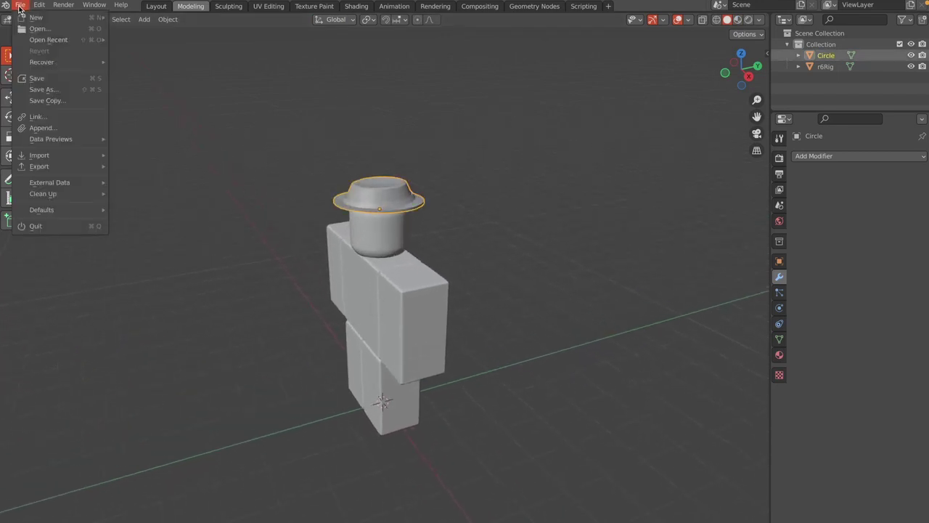
{"action": "mouse_move", "coordinate": [52, 166]}
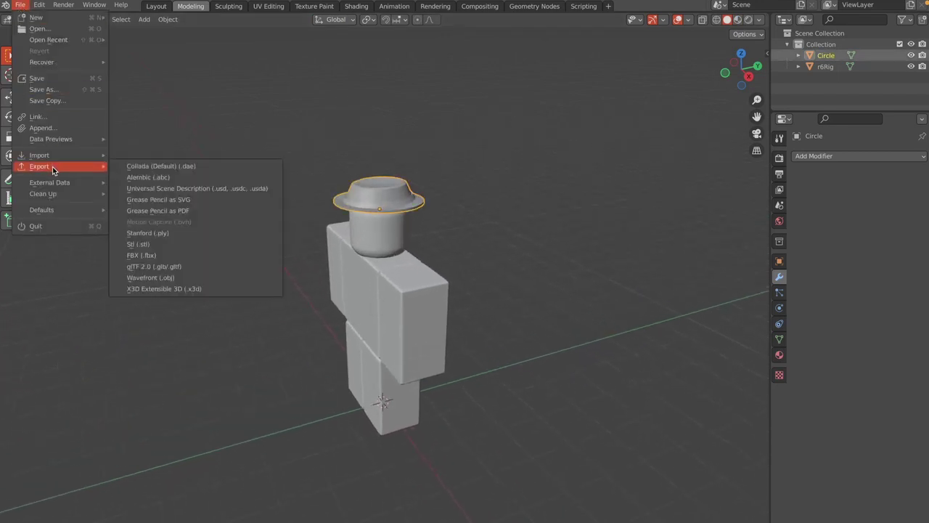
{"action": "left_click", "coordinate": [157, 278]}
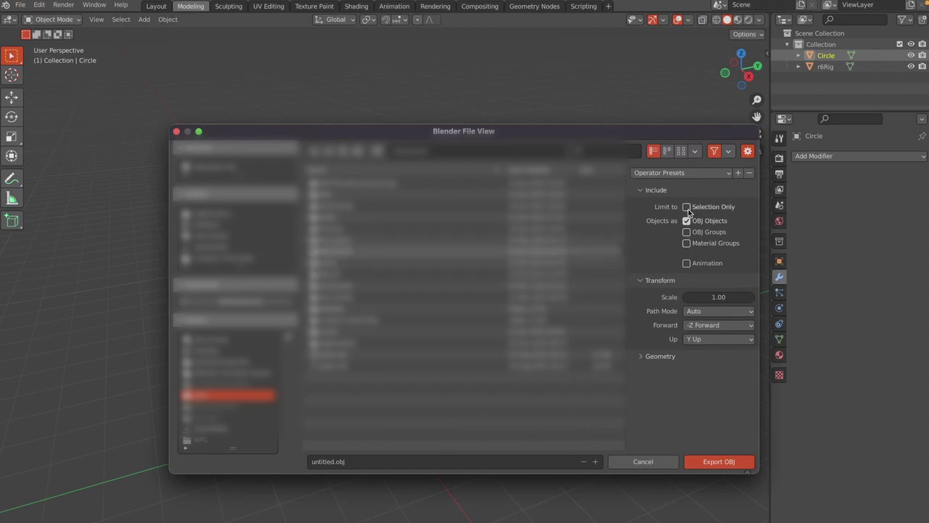
{"action": "left_click_drag", "start_coordinate": [557, 134], "coordinate": [540, 320]}
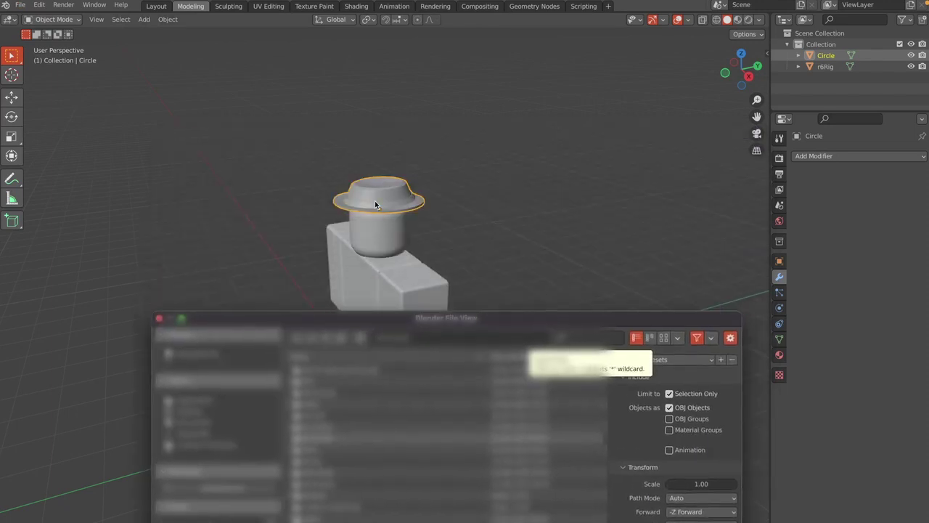
{"action": "left_click_drag", "start_coordinate": [392, 319], "coordinate": [399, 109]}
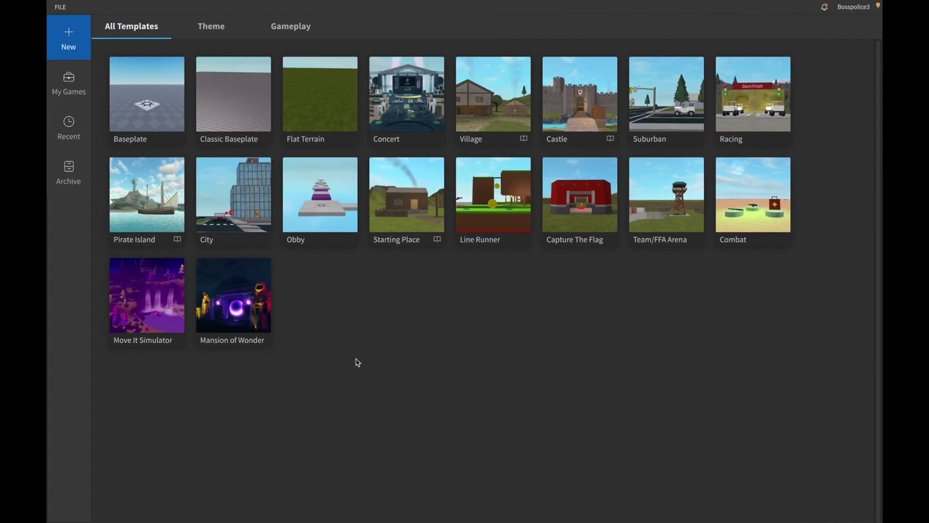
Step: Create a new place from the Baseplate template in Roblox Studio and insert a MeshPart
{"action": "left_click", "coordinate": [144, 121]}
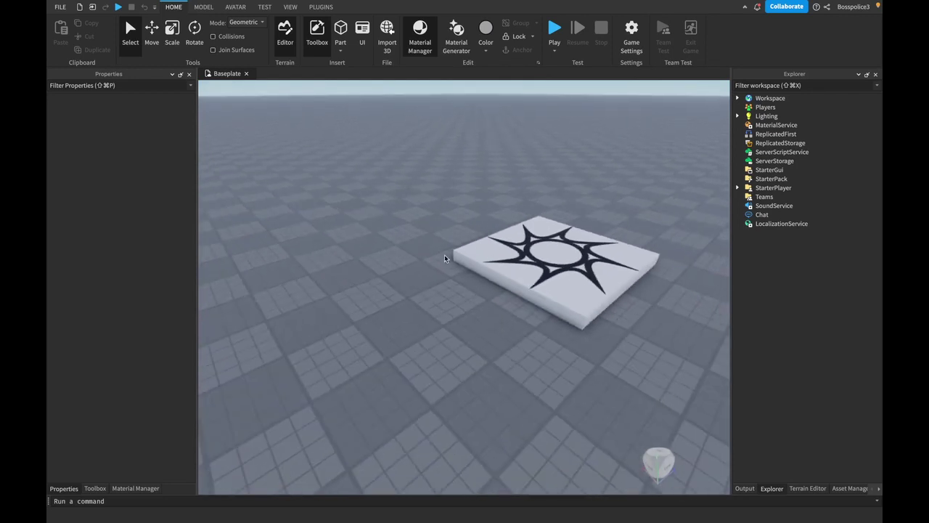
{"action": "key", "text": "super+i"}
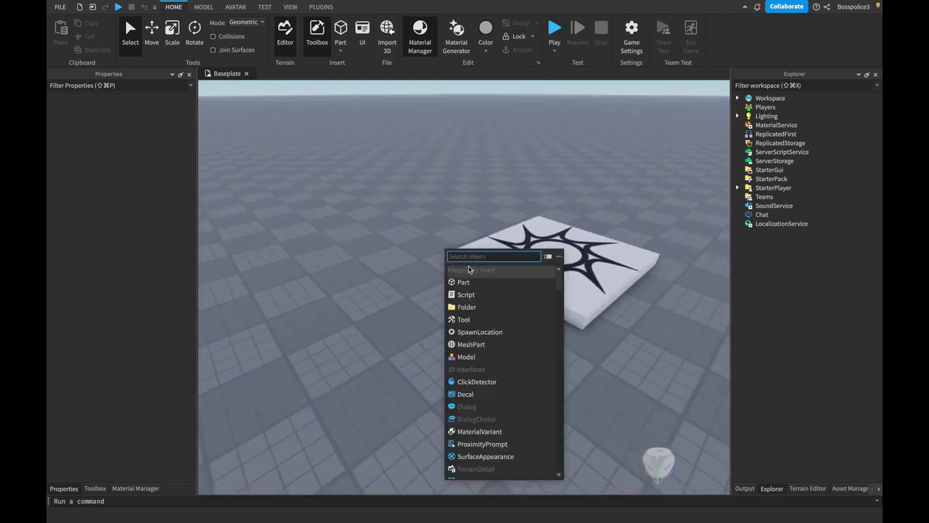
{"action": "type", "text": "m"}
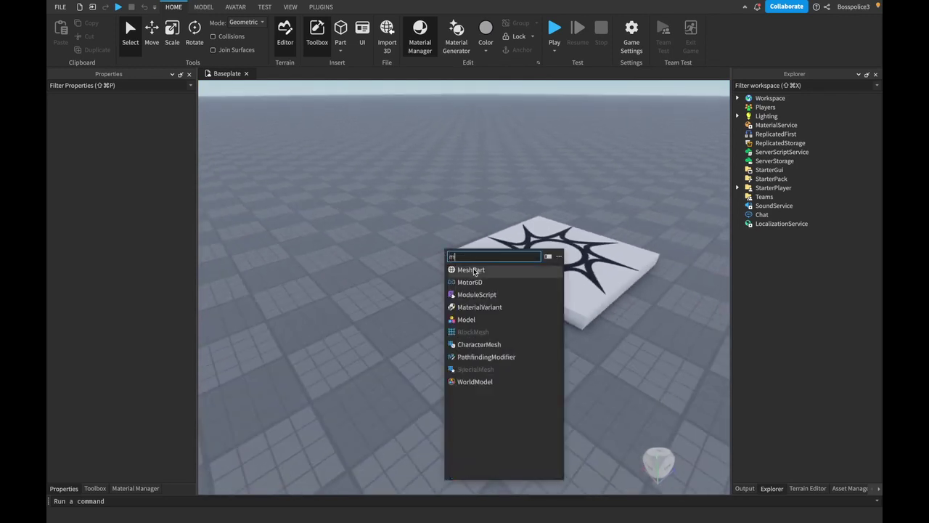
{"action": "left_click", "coordinate": [472, 269]}
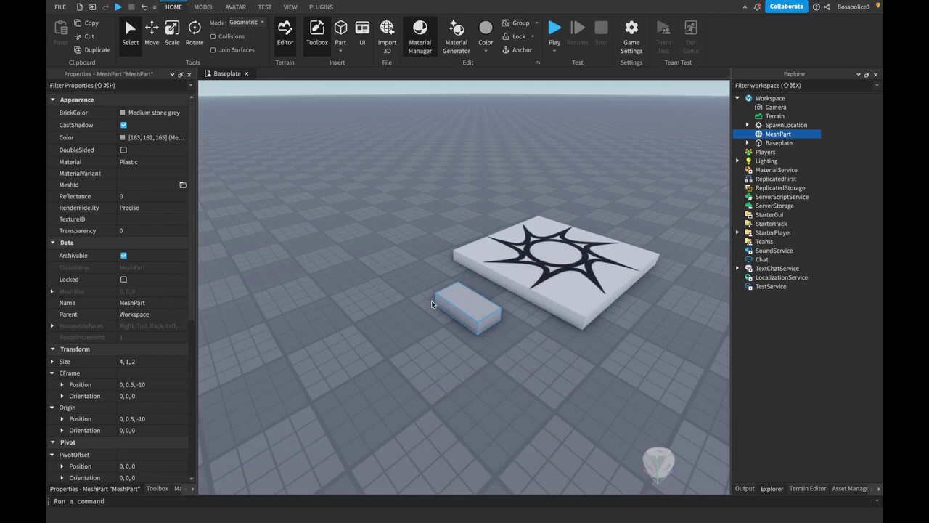
Step: Hide the Properties window and bring it back with the MeshPart still selected
{"action": "right_click_drag", "start_coordinate": [490, 340], "coordinate": [491, 339]}
{"action": "scroll", "coordinate": [491, 340], "scroll_direction": "up", "scroll_amount": 4}
{"action": "scroll", "coordinate": [491, 340], "scroll_direction": "down", "scroll_amount": 3}
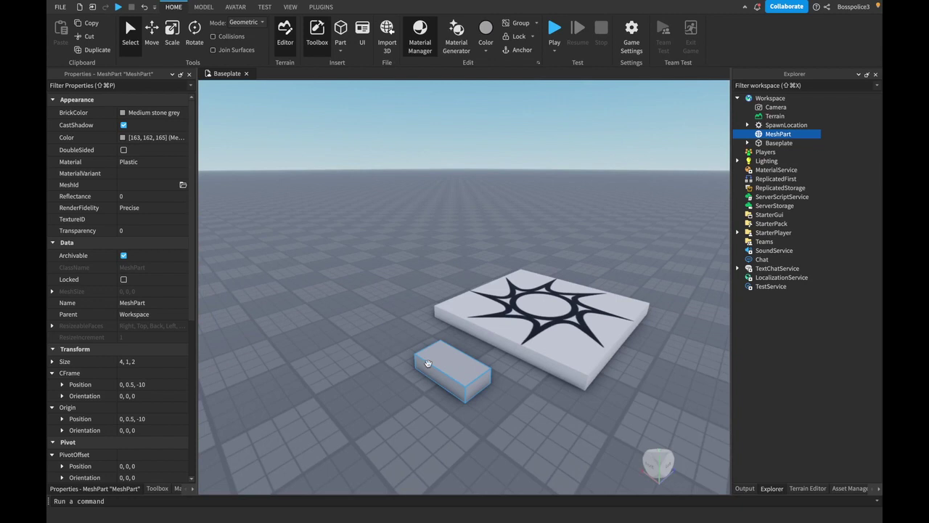
{"action": "left_click", "coordinate": [288, 7]}
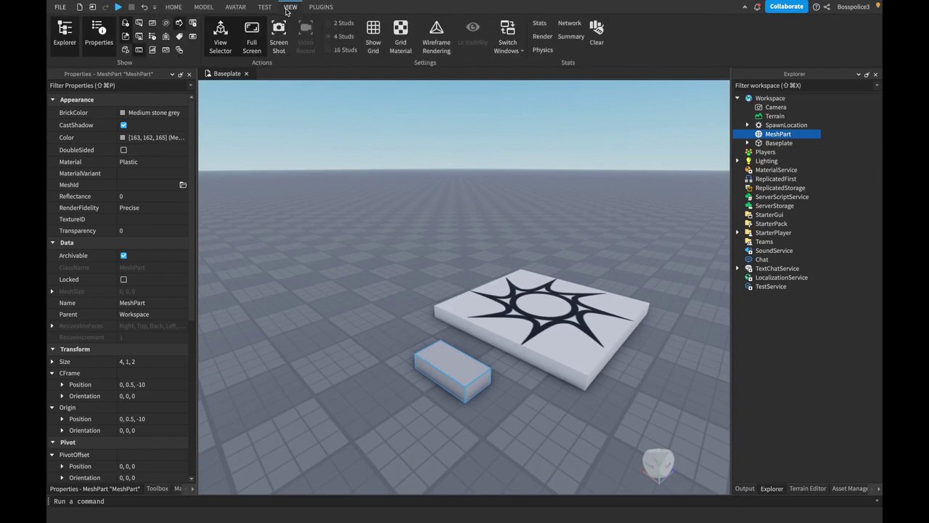
{"action": "left_click", "coordinate": [101, 40]}
{"action": "left_click", "coordinate": [101, 40]}
{"action": "mouse_move", "coordinate": [183, 185]}
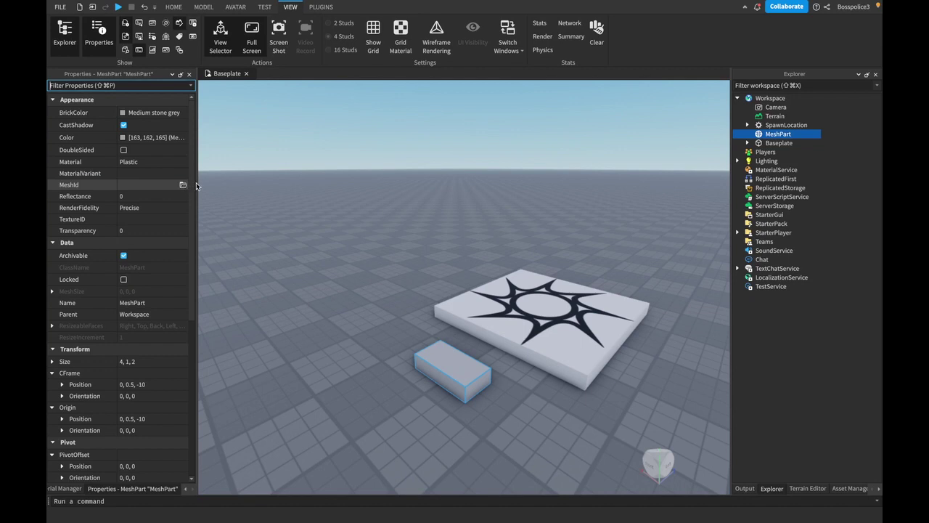
Step: Load the exported hat file as the MeshPart's MeshId, declining to move the mesh to its stored location
{"action": "left_click", "coordinate": [183, 184]}
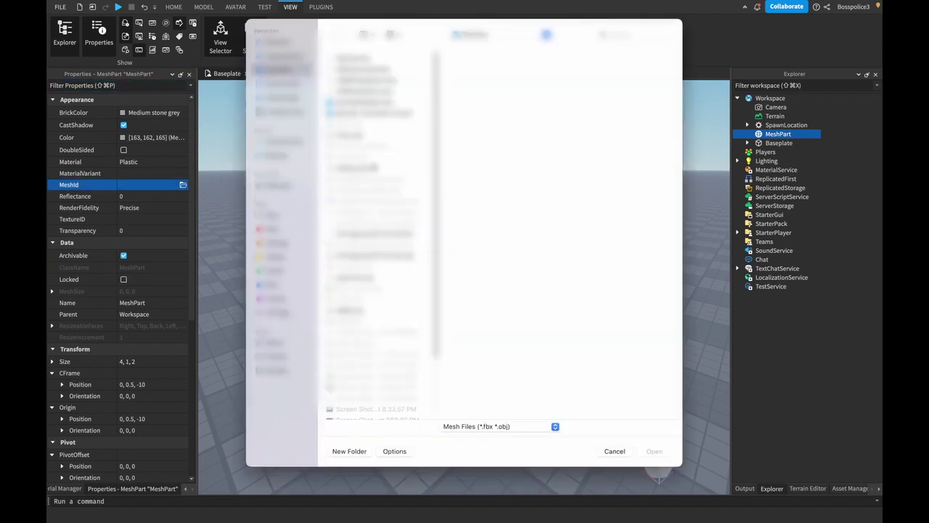
{"action": "left_click", "coordinate": [374, 168]}
{"action": "left_click", "coordinate": [653, 452]}
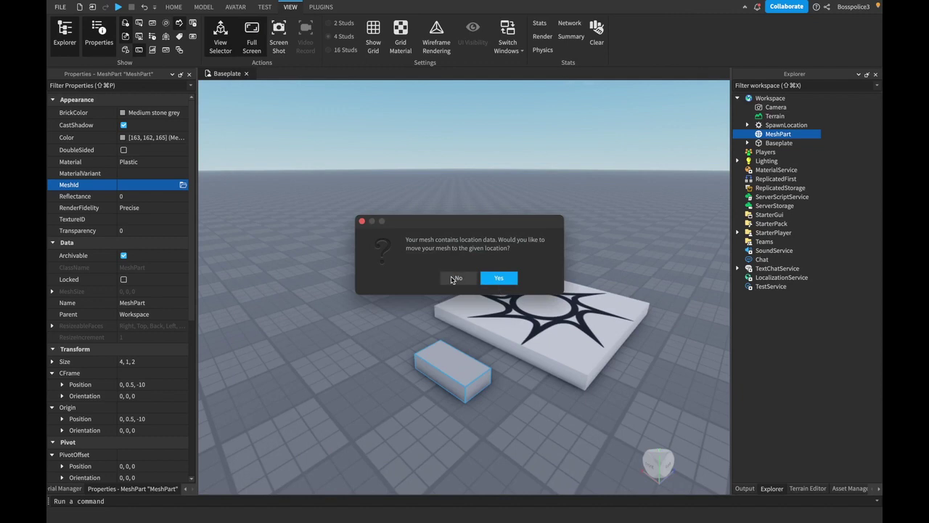
{"action": "left_click", "coordinate": [454, 278]}
Step: Inspect the imported hat mesh up close and from farther away, trying its DoubleSided option
{"action": "key", "text": "f"}
{"action": "scroll", "coordinate": [515, 315], "scroll_direction": "down", "scroll_amount": 5}
{"action": "right_click_drag", "start_coordinate": [515, 316], "coordinate": [520, 317]}
{"action": "scroll", "coordinate": [519, 318], "scroll_direction": "up", "scroll_amount": 4}
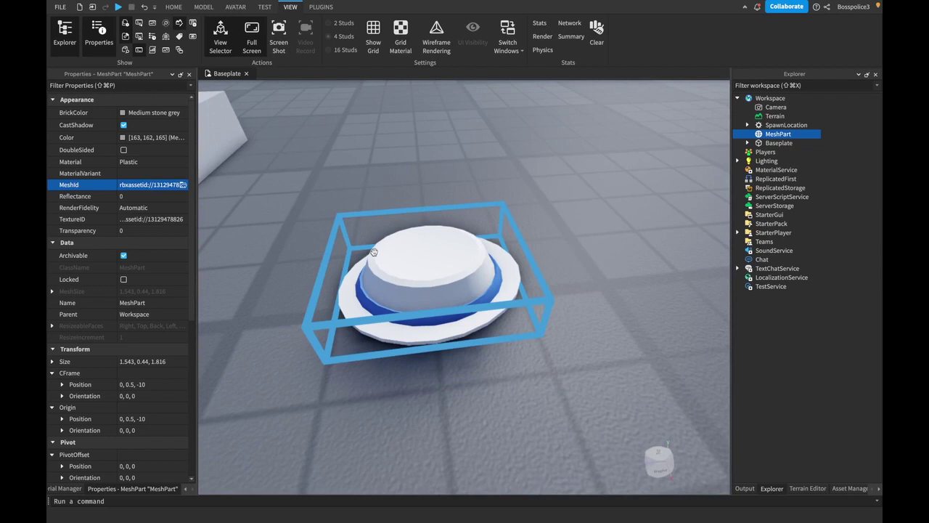
{"action": "left_click", "coordinate": [124, 151]}
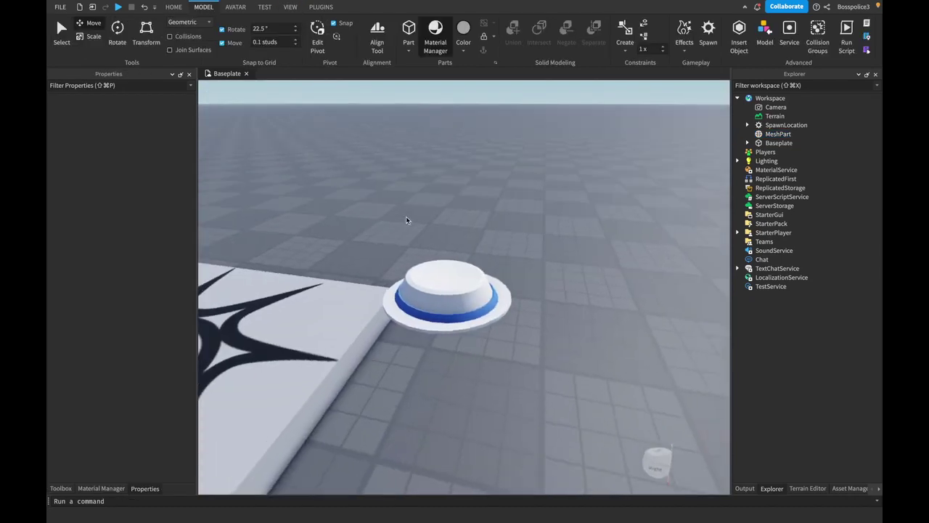
{"action": "right_click_drag", "start_coordinate": [507, 338], "coordinate": [506, 338]}
{"action": "scroll", "coordinate": [571, 286], "scroll_direction": "down", "scroll_amount": 5}
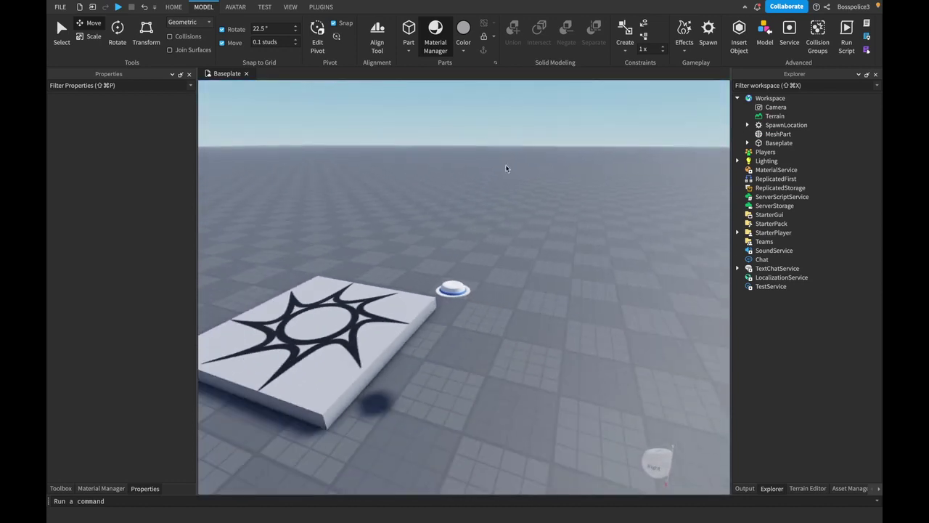
Step: Insert a blocky rig with Rig Builder and place the hat on its head, turned 180° about the vertical axis
{"action": "left_click", "coordinate": [235, 6]}
{"action": "left_click", "coordinate": [449, 36]}
{"action": "left_click", "coordinate": [468, 299]}
{"action": "left_click_drag", "start_coordinate": [442, 219], "coordinate": [495, 249]}
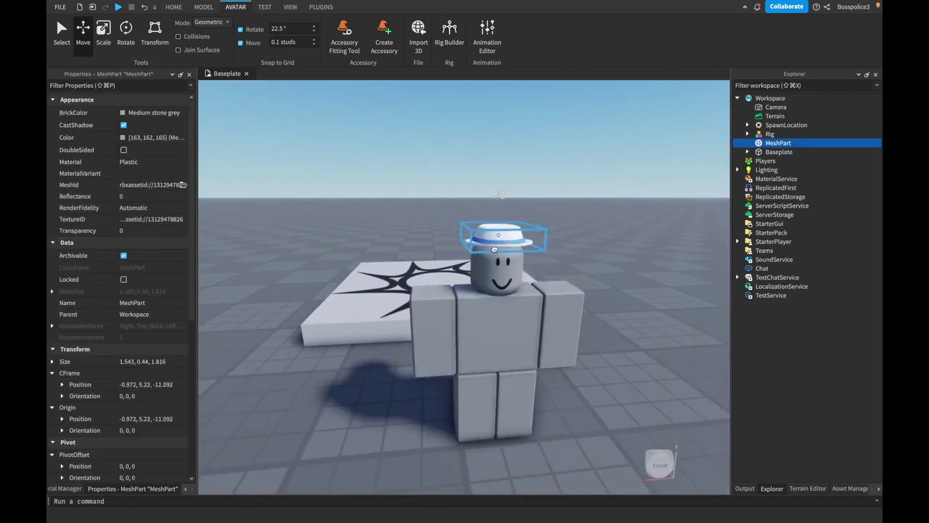
{"action": "key", "text": "f"}
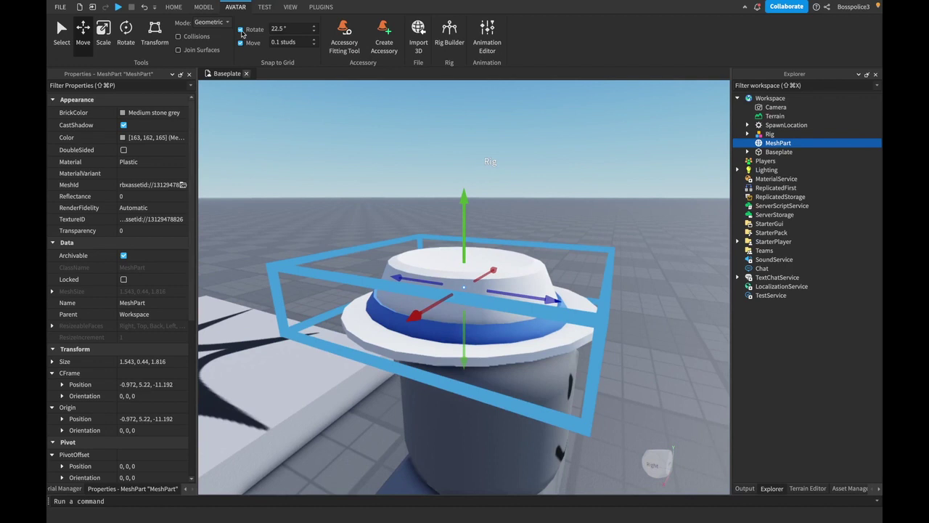
{"action": "left_click", "coordinate": [174, 7]}
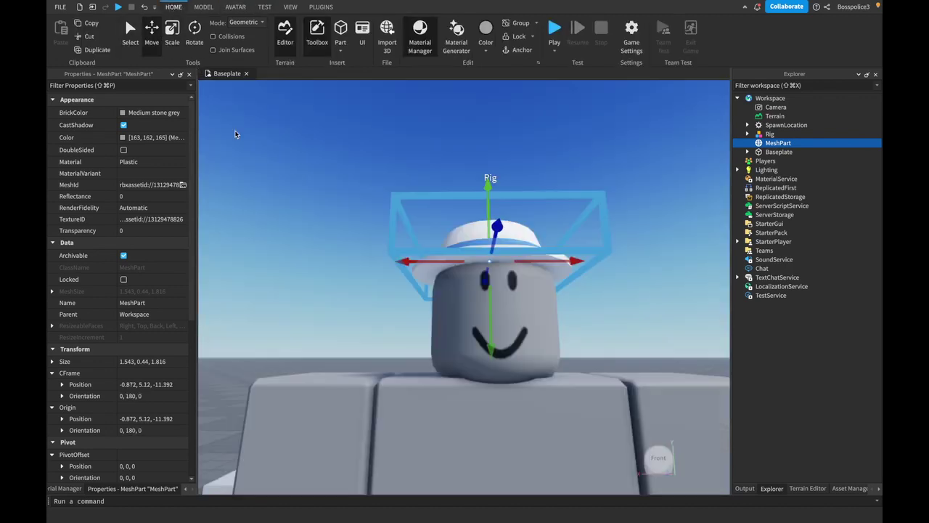
Step: Using 0.05-stud snapping, enlarge the hat to about 1.7 × 0.54 × 2 studs and seat it on the head at -0.872, 5.07, -11.392
{"action": "left_click", "coordinate": [204, 9]}
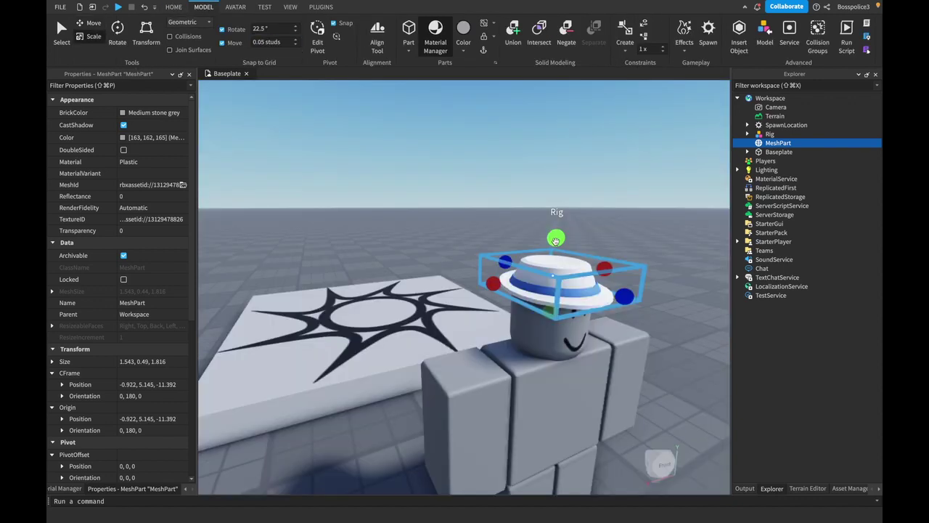
{"action": "mouse_move", "coordinate": [556, 211]}
{"action": "left_mouse_down"}
{"action": "mouse_move", "coordinate": [556, 223]}
{"action": "mouse_move", "coordinate": [567, 222]}
{"action": "mouse_move", "coordinate": [563, 208]}
{"action": "mouse_move", "coordinate": [550, 231]}
{"action": "mouse_move", "coordinate": [555, 218]}
{"action": "left_mouse_up"}
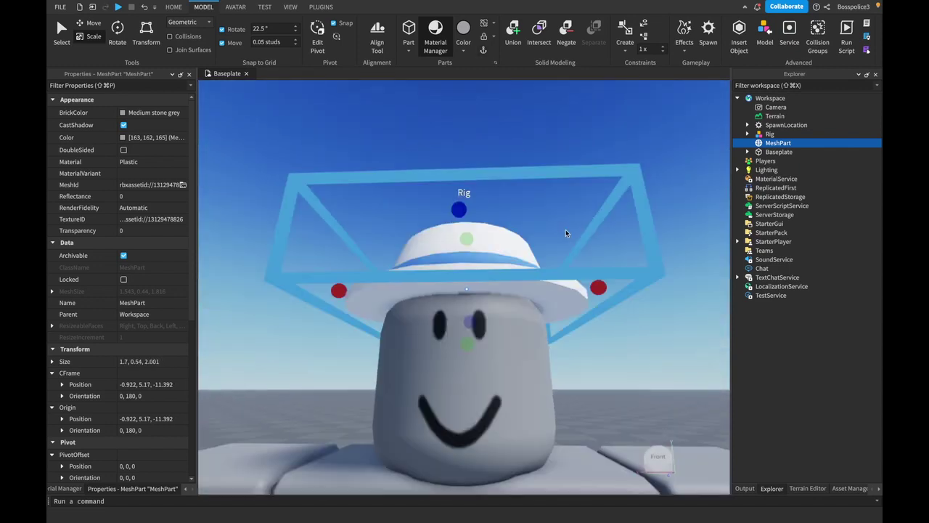
{"action": "left_click", "coordinate": [604, 238]}
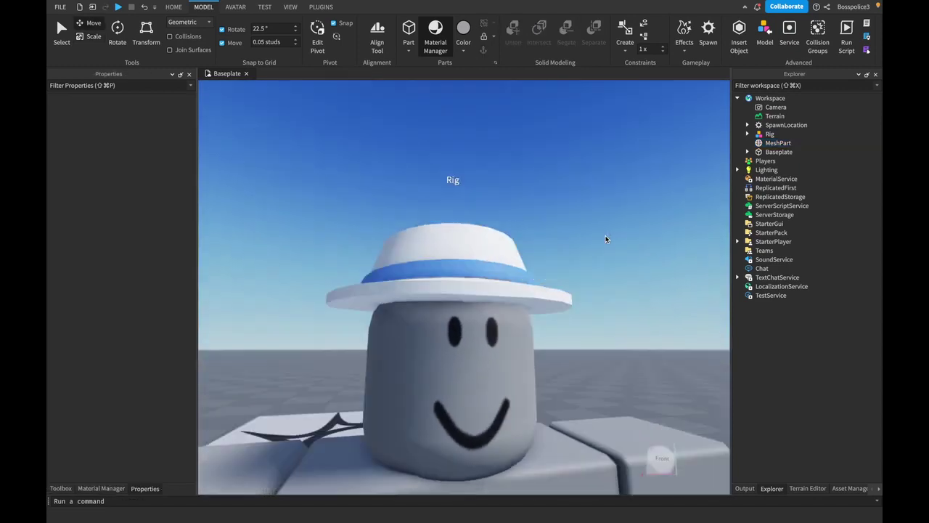
{"action": "right_click_drag", "start_coordinate": [607, 239], "coordinate": [605, 239]}
{"action": "left_click", "coordinate": [462, 283]}
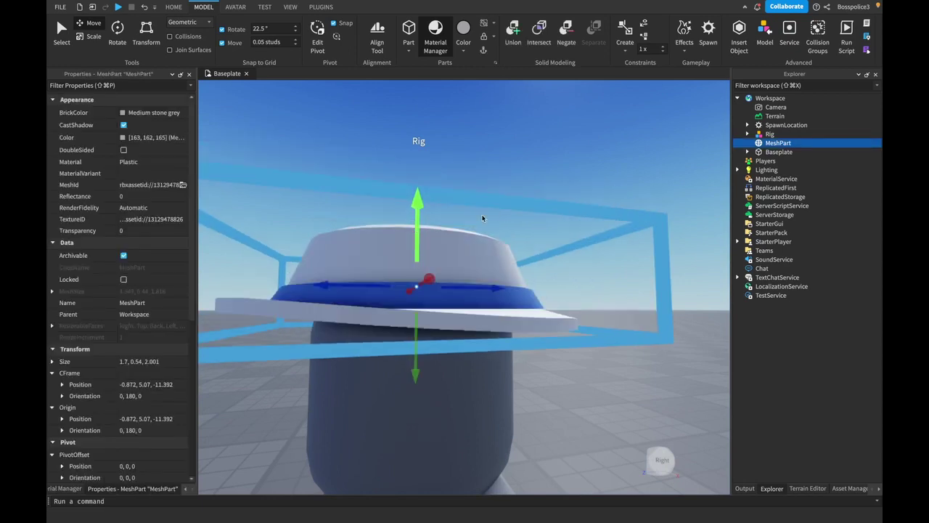